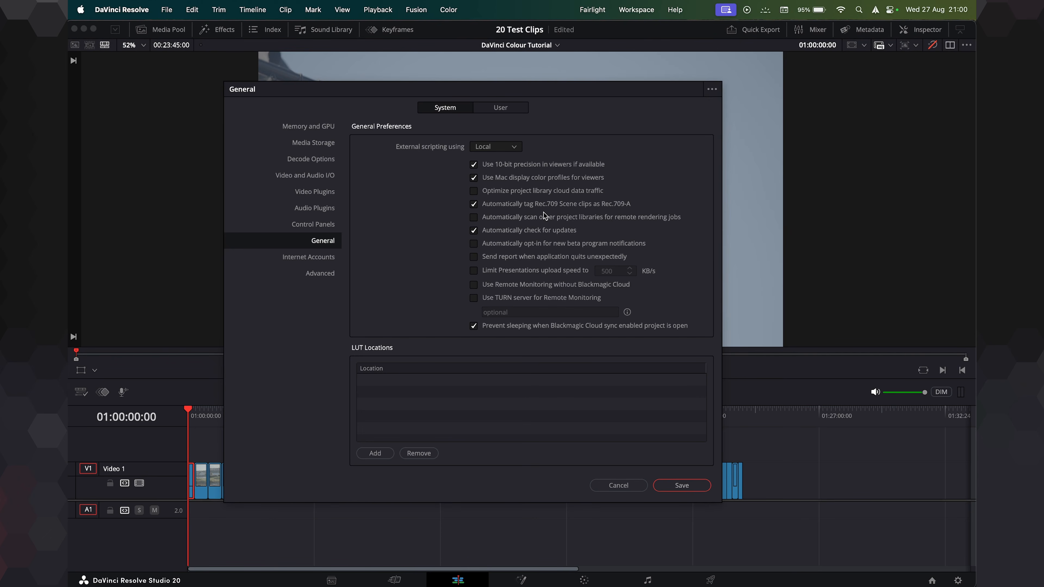
Save the general preferences, and choose DaVinci YRGB as the color science in the project's color management settings.
left_click(681, 486)
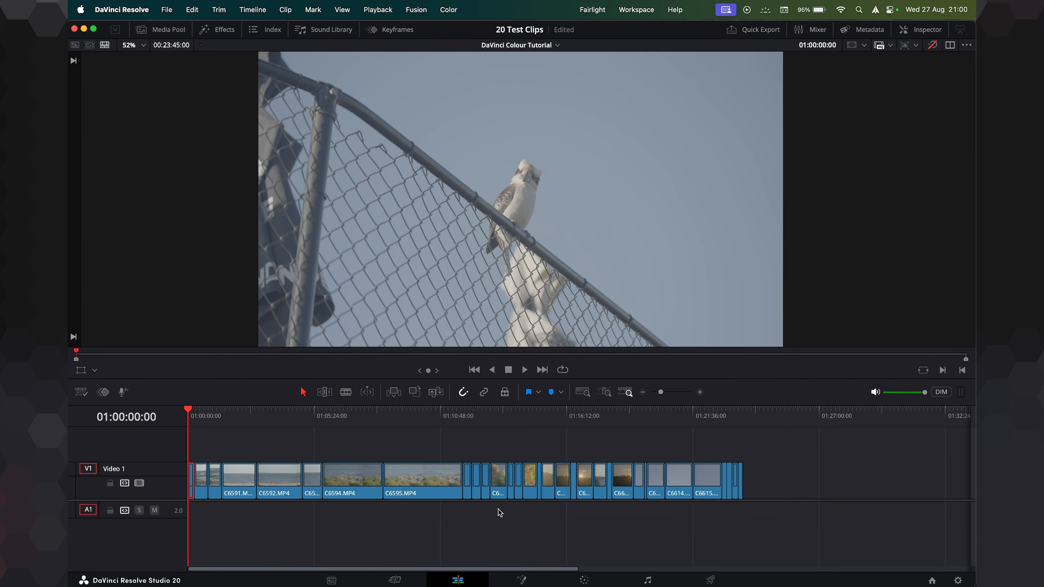
left_click(584, 580)
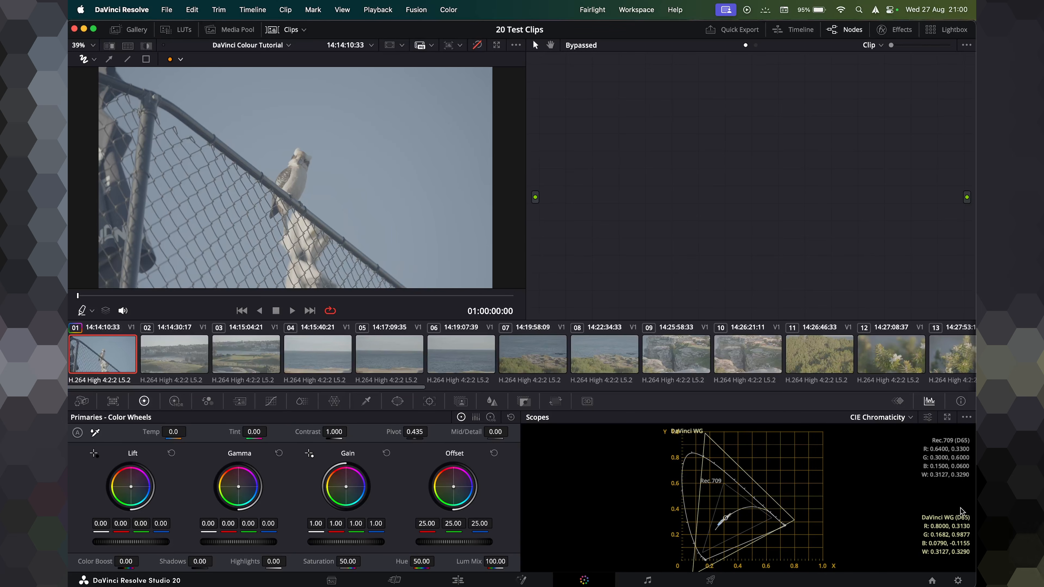
left_click(958, 580)
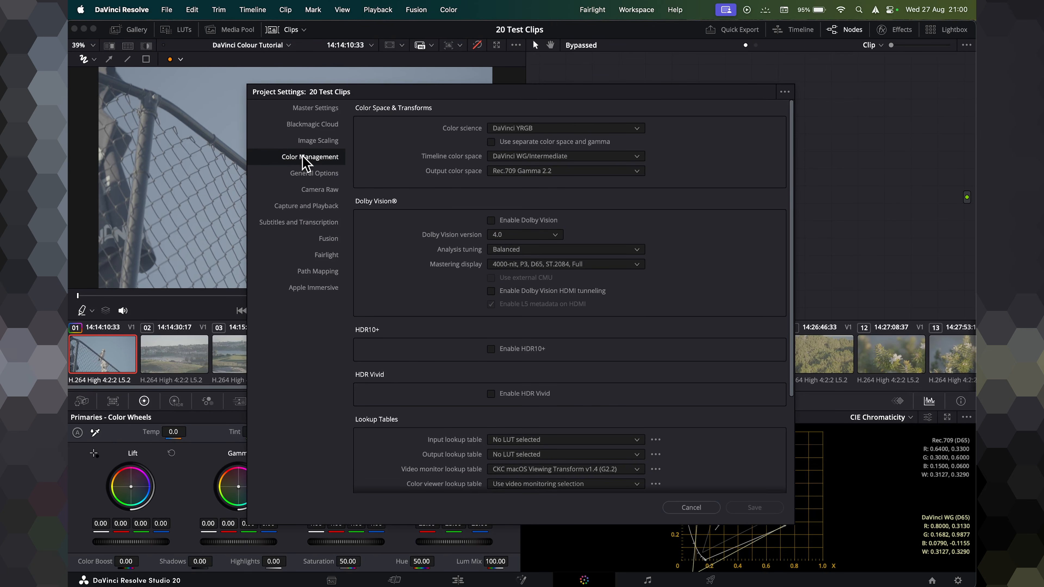
left_click(536, 130)
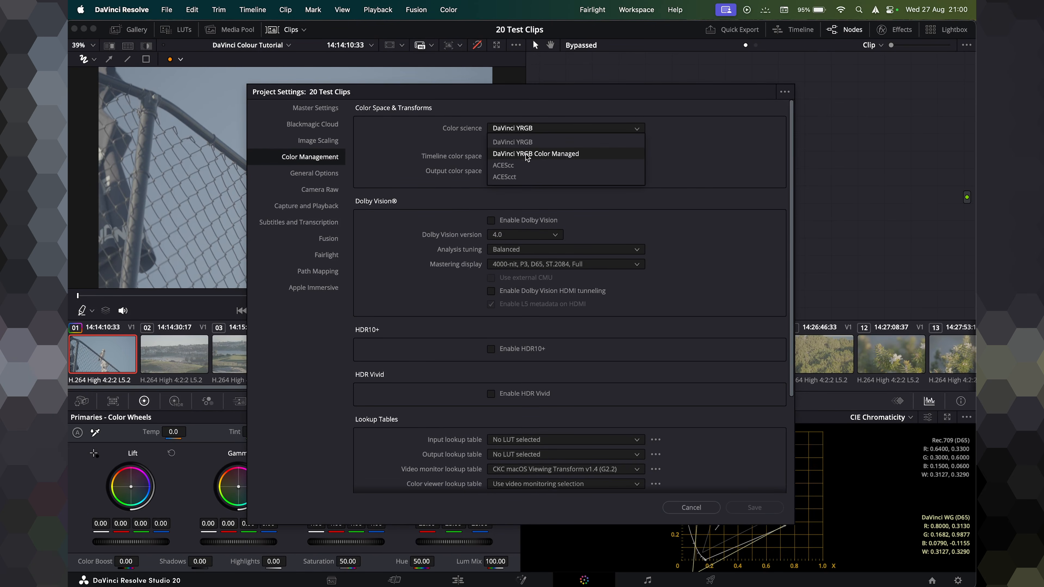
left_click(545, 143)
left_click(519, 130)
left_click(518, 142)
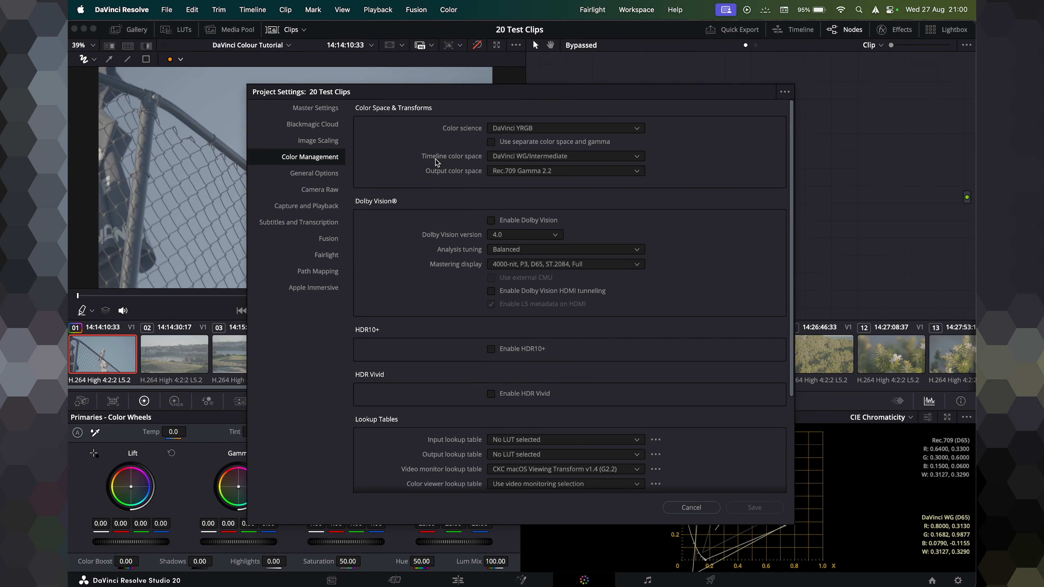
Set the timeline color space to DaVinci WG/Intermediate and the output color space to Rec.709 Gamma 2.2.
left_click(533, 158)
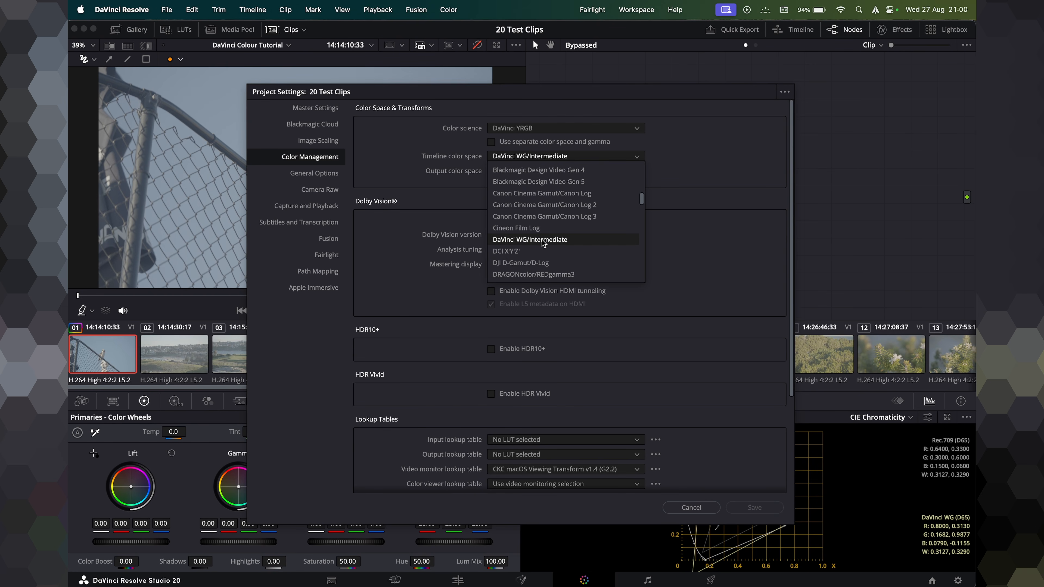
left_click(544, 242)
left_click(526, 172)
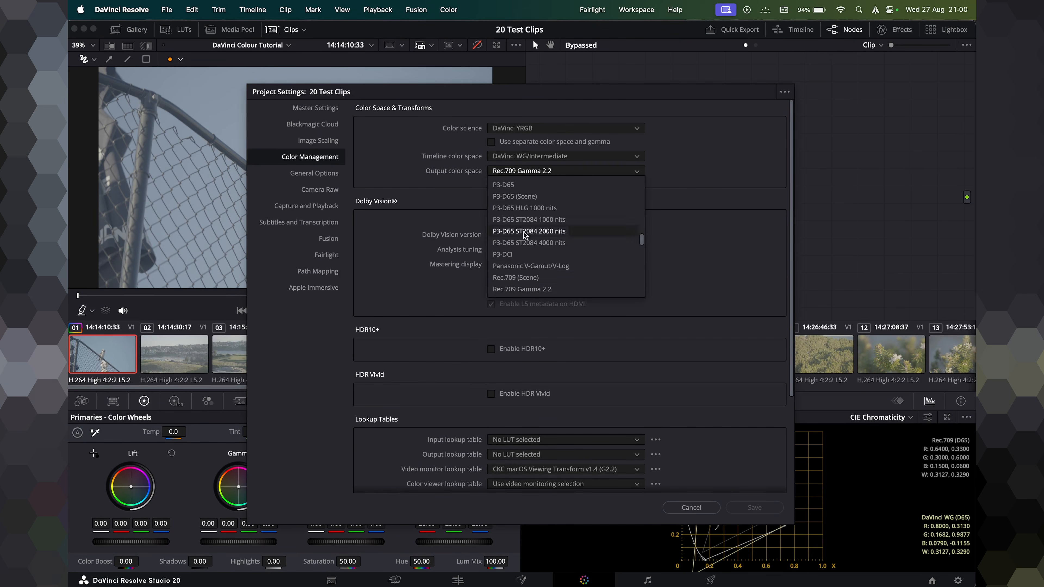
left_click(542, 289)
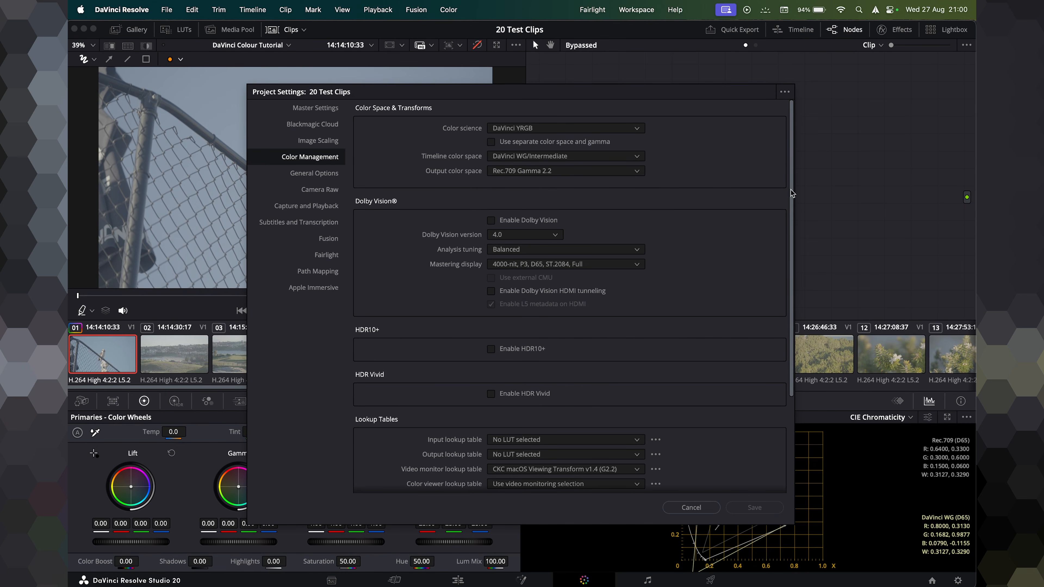
Set the video monitor lookup table to CKC macOS Viewing Transform v1.4 (G2.4).
left_click_drag(792, 194, 789, 282)
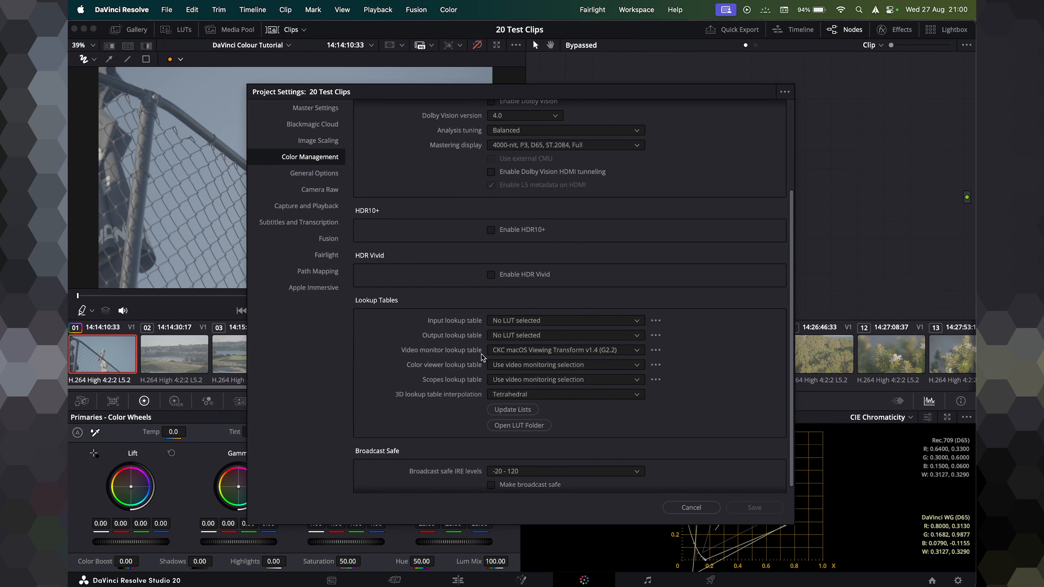
left_click(532, 352)
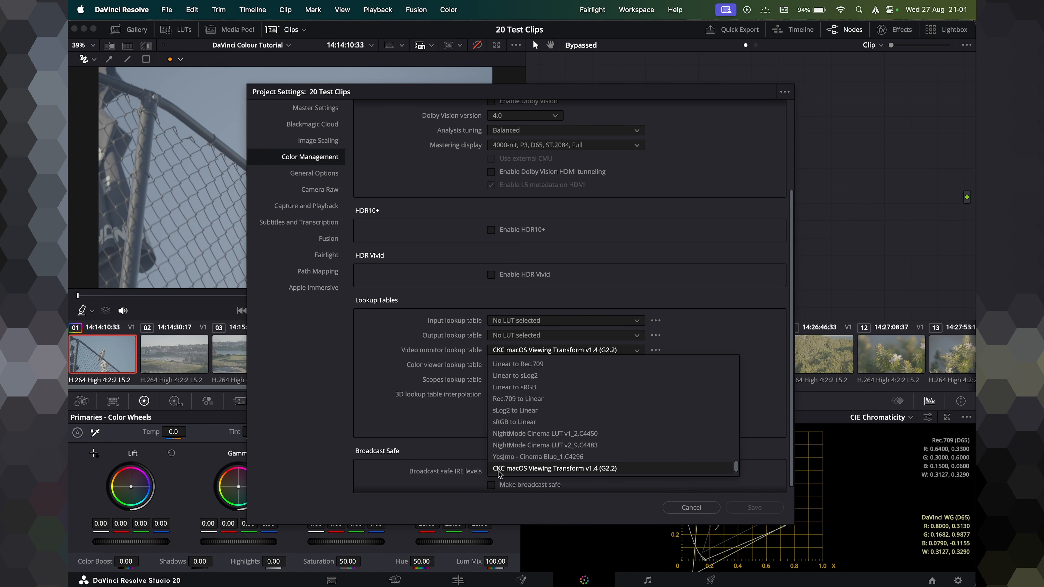
scroll(569, 474, "down", 1)
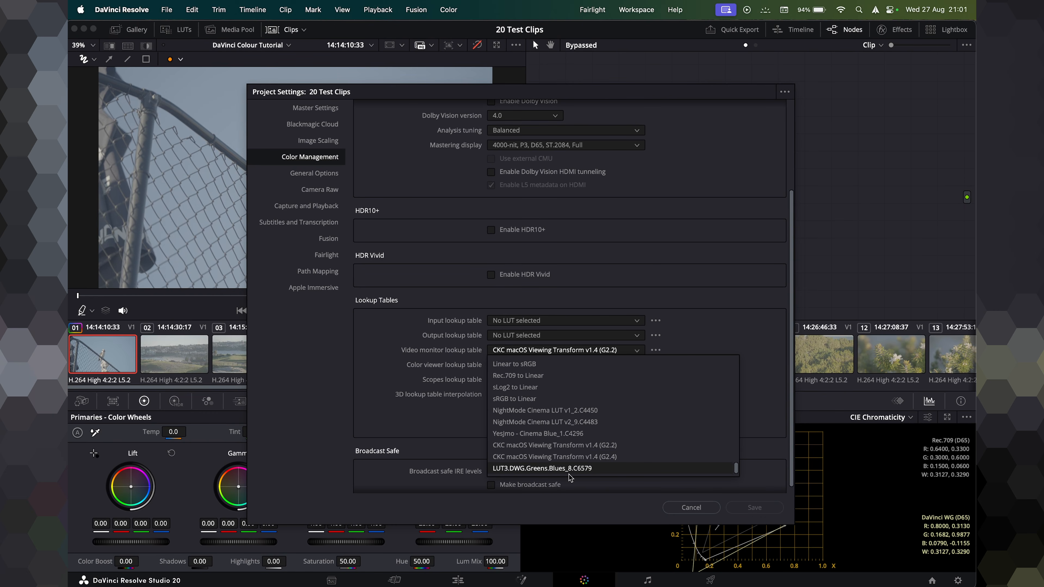
left_click(521, 457)
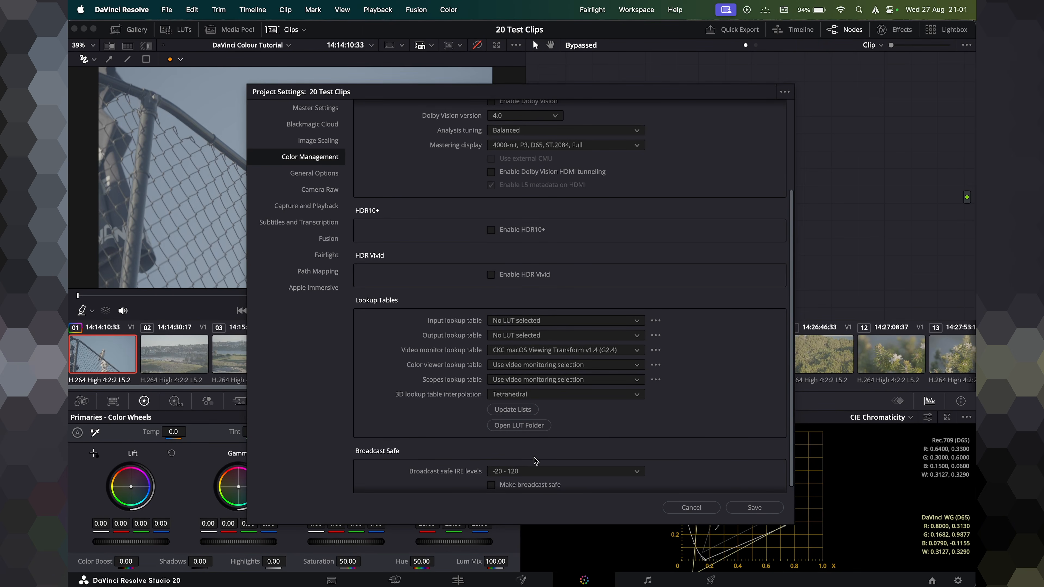
Open the LUT folder, examine the contents of ckc-mac-os-viewing-transform-v-1.4, and return to the project settings.
left_click(521, 426)
key("super+Tab")
left_click(519, 425)
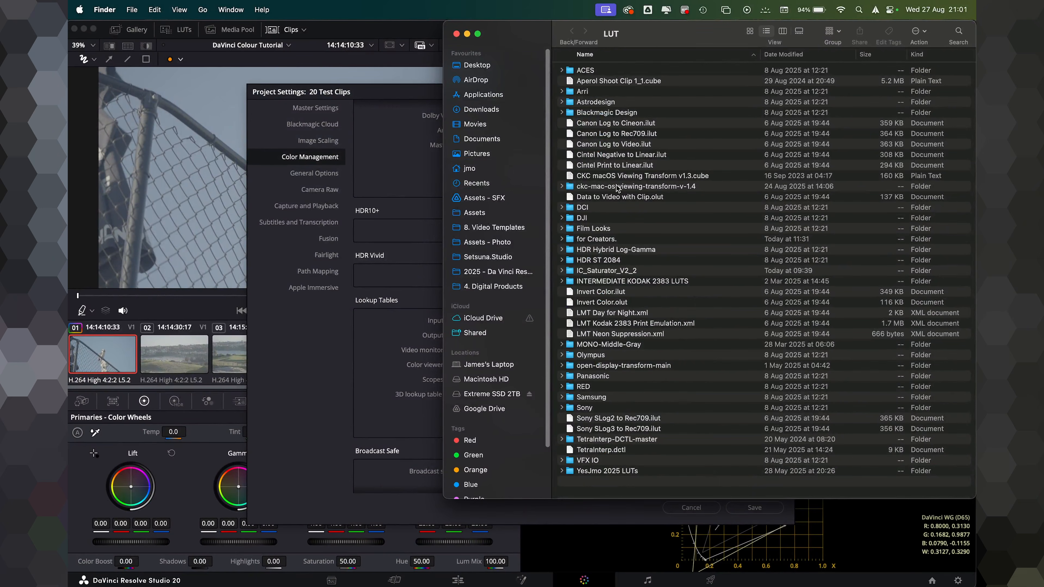
left_click(605, 189)
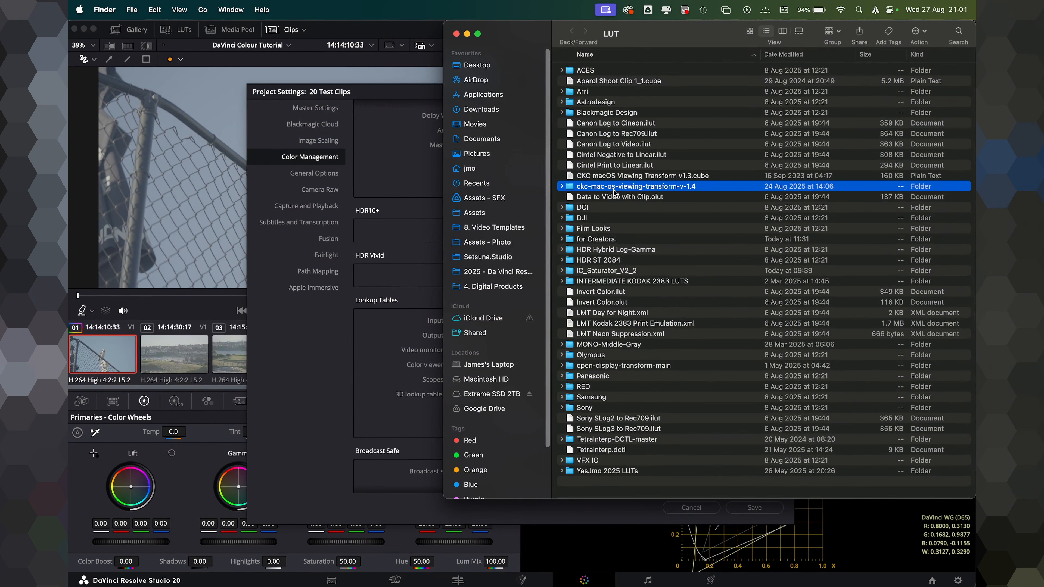
double_click(623, 187)
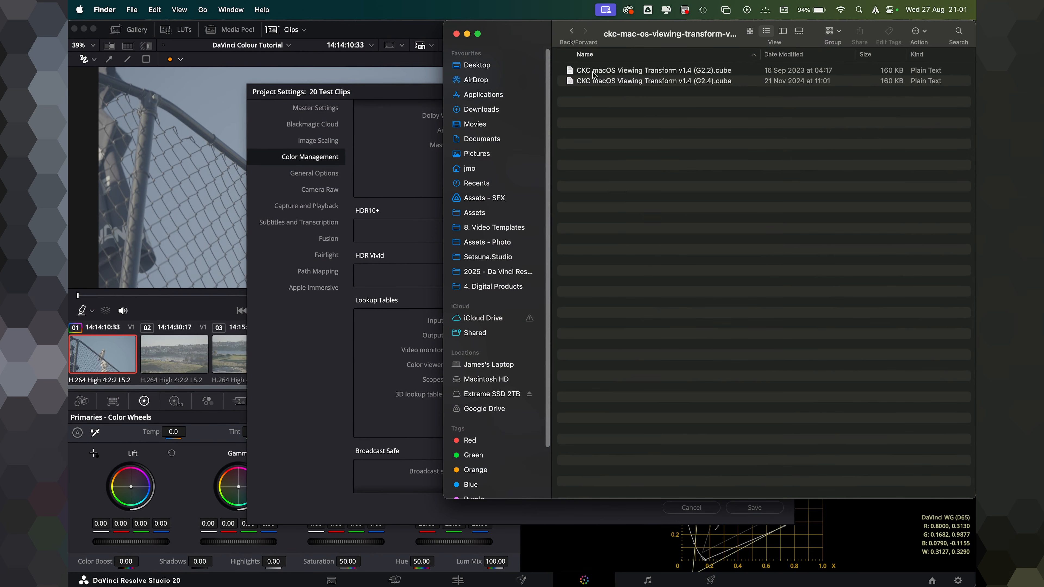
left_click(573, 31)
left_click(455, 35)
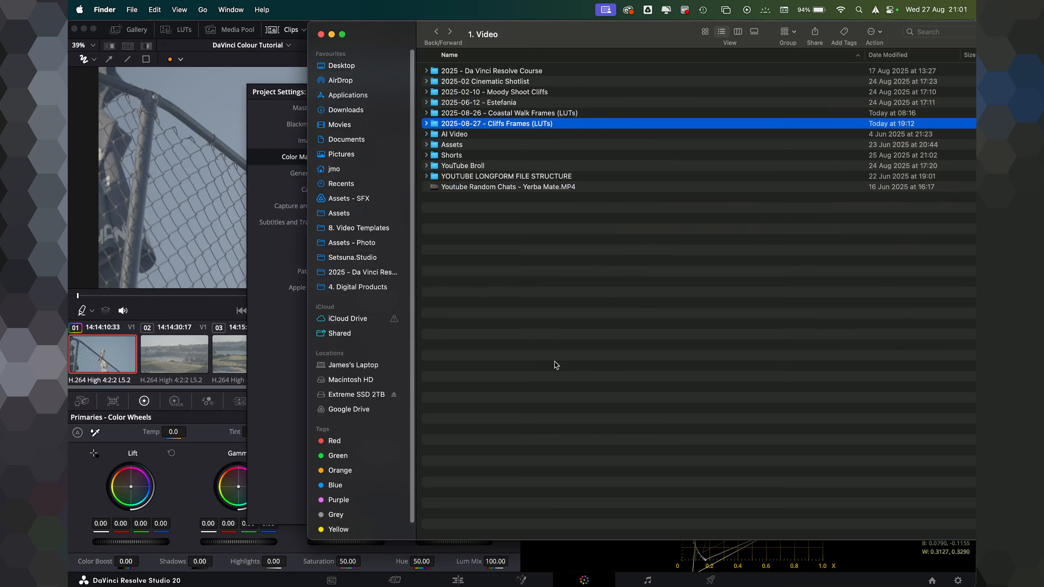
left_click(297, 350)
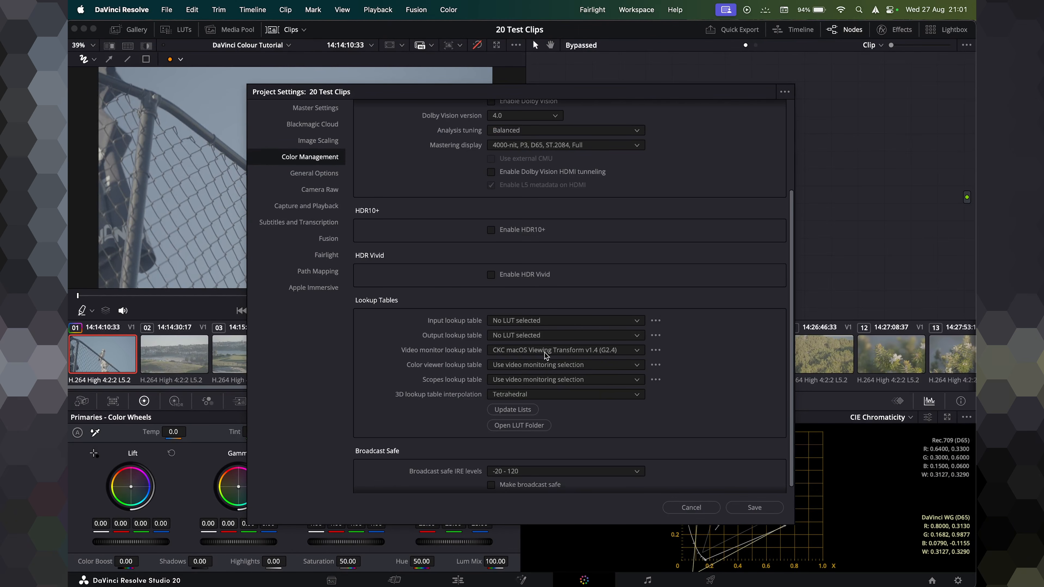
Set the video monitor lookup table to CKC macOS Viewing Transform v1.4 (G2.2) and save the project settings.
left_click(546, 351)
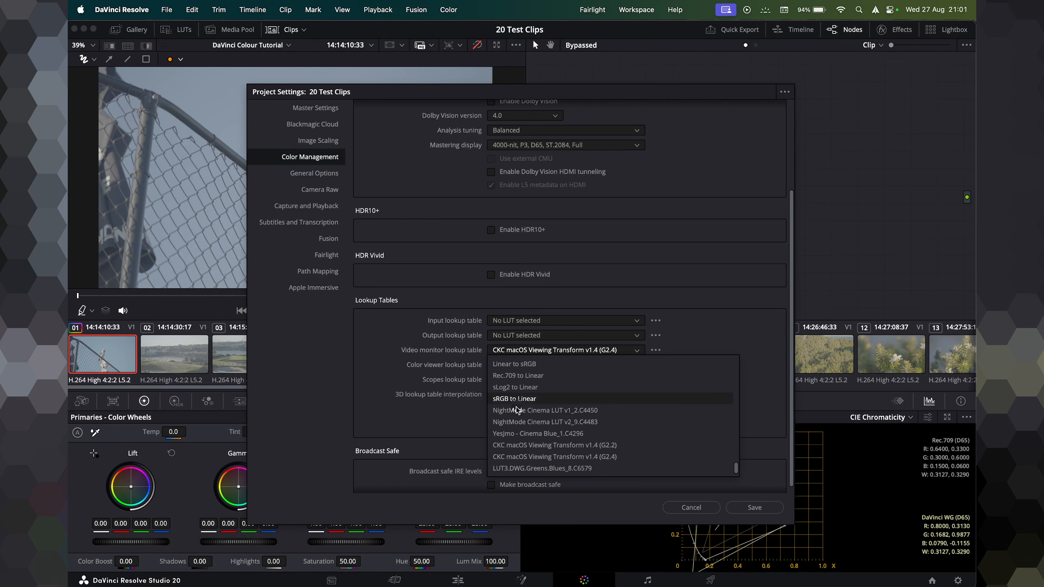
left_click(612, 446)
scroll(608, 263, "up", 4)
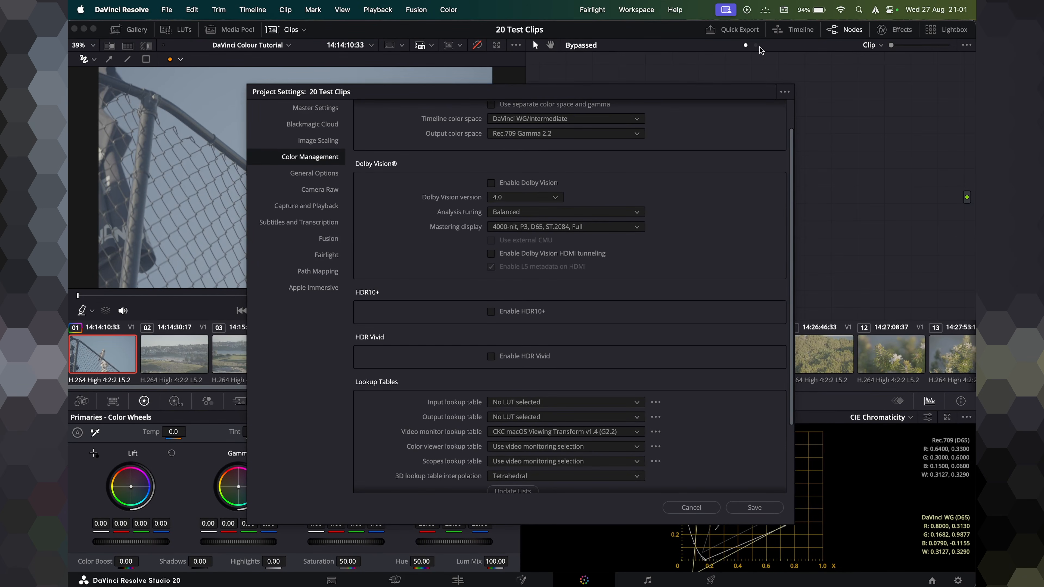
left_click(785, 92)
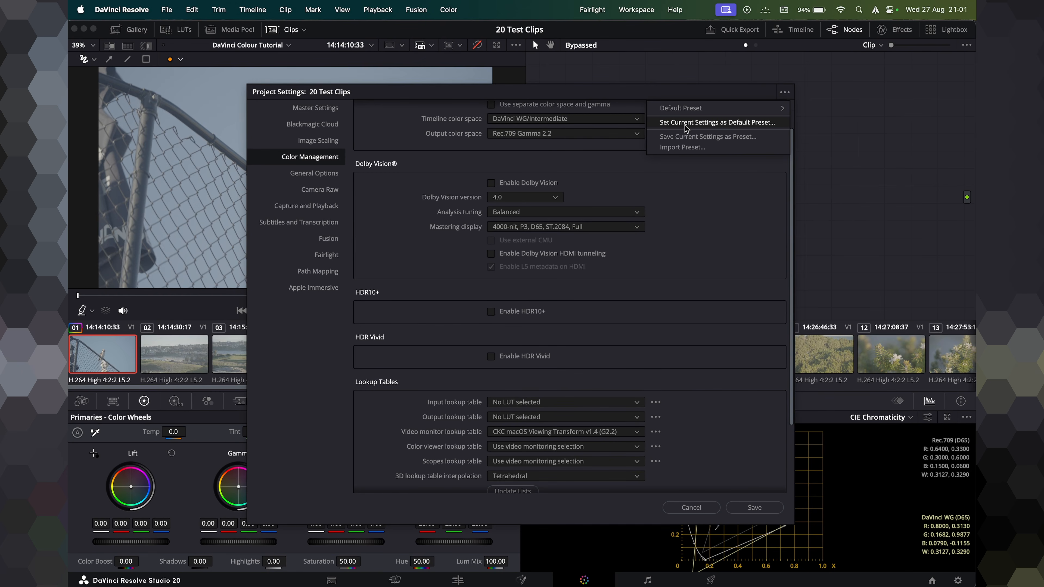
left_click(751, 500)
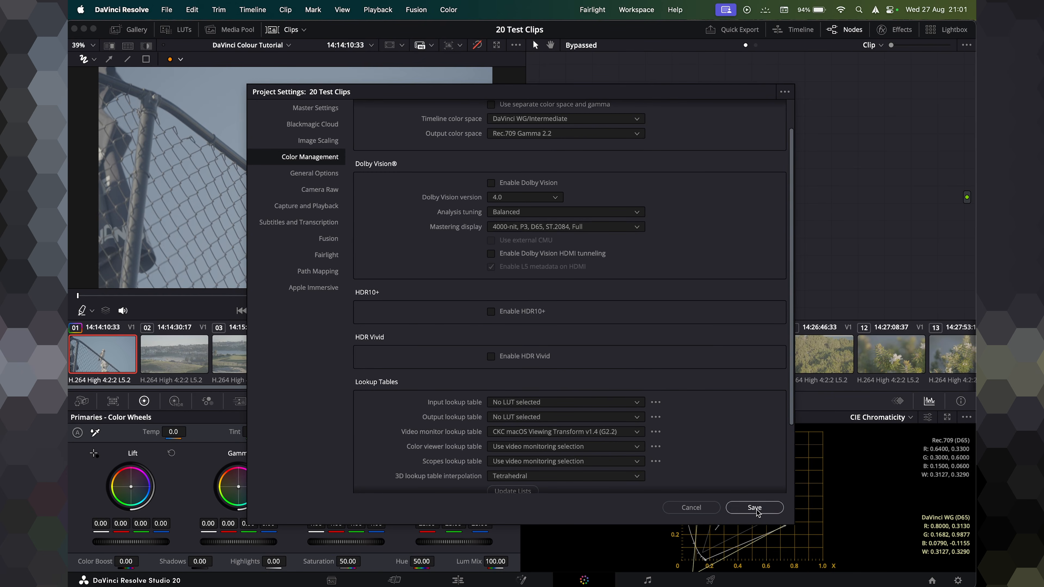
left_click(755, 507)
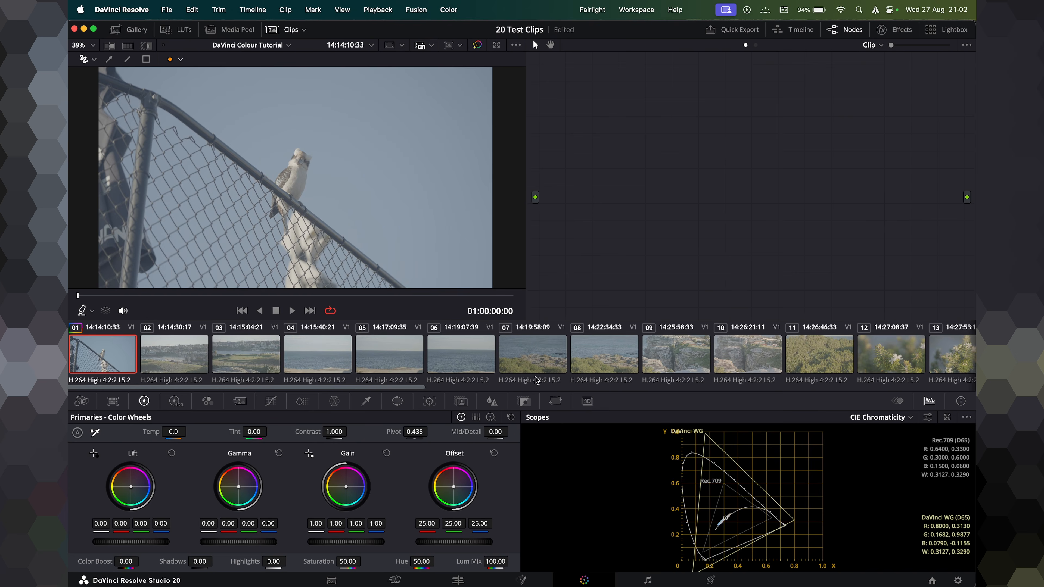
Hide and restore the clip thumbnails, and look through the available scope types.
left_click(292, 29)
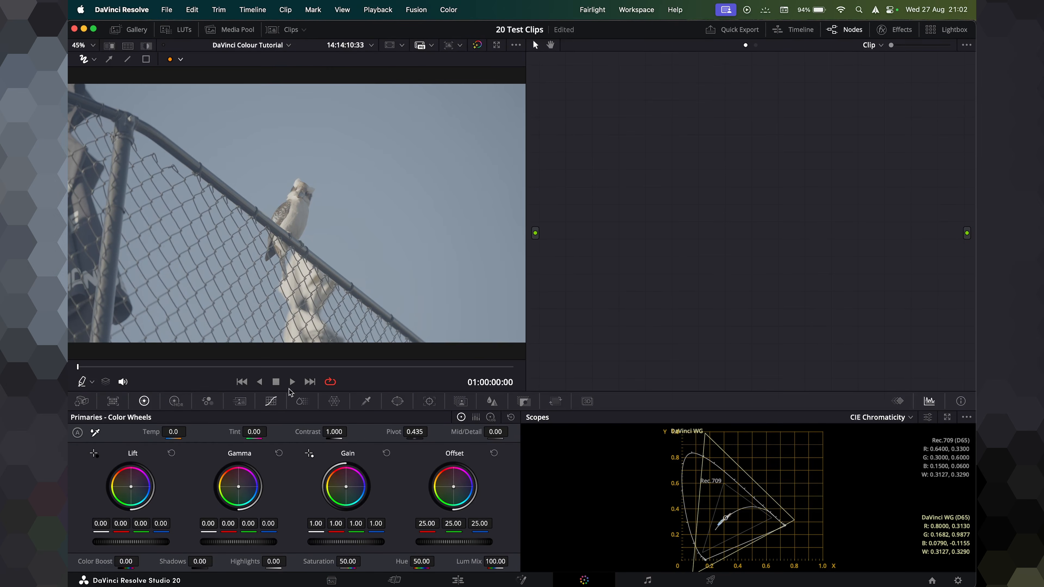
left_click(291, 30)
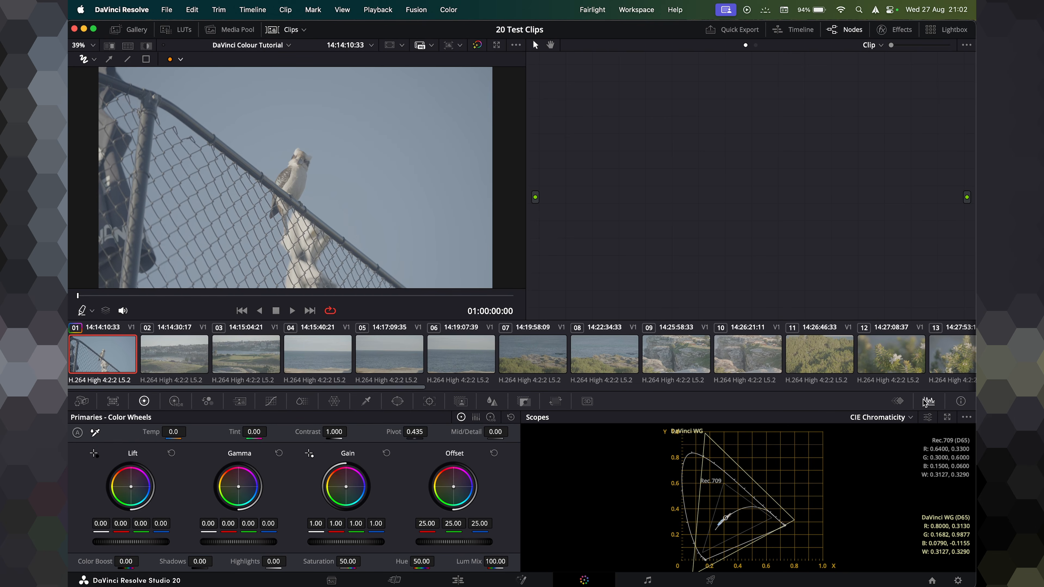
left_click(911, 419)
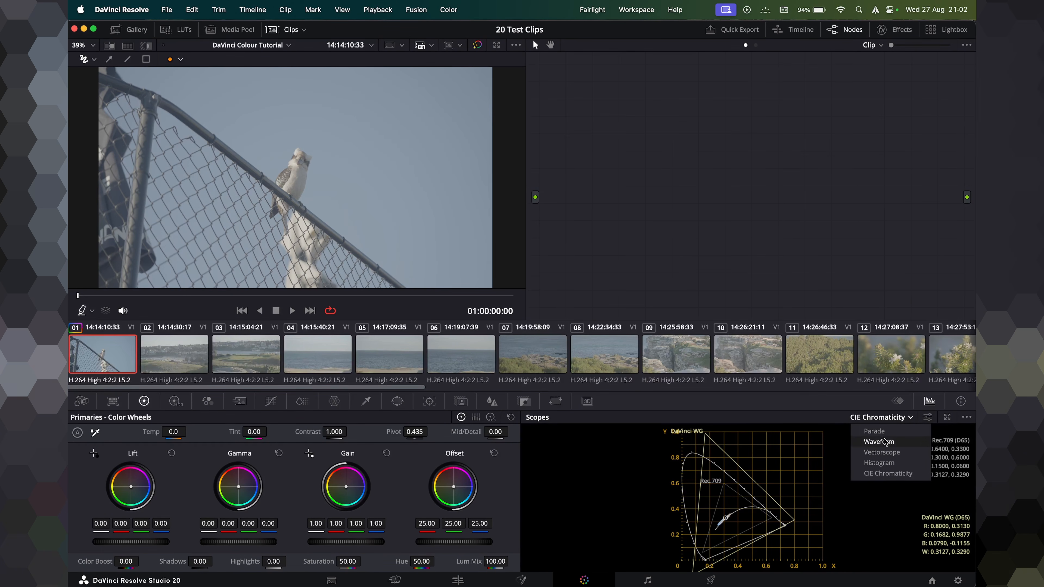
left_click(931, 404)
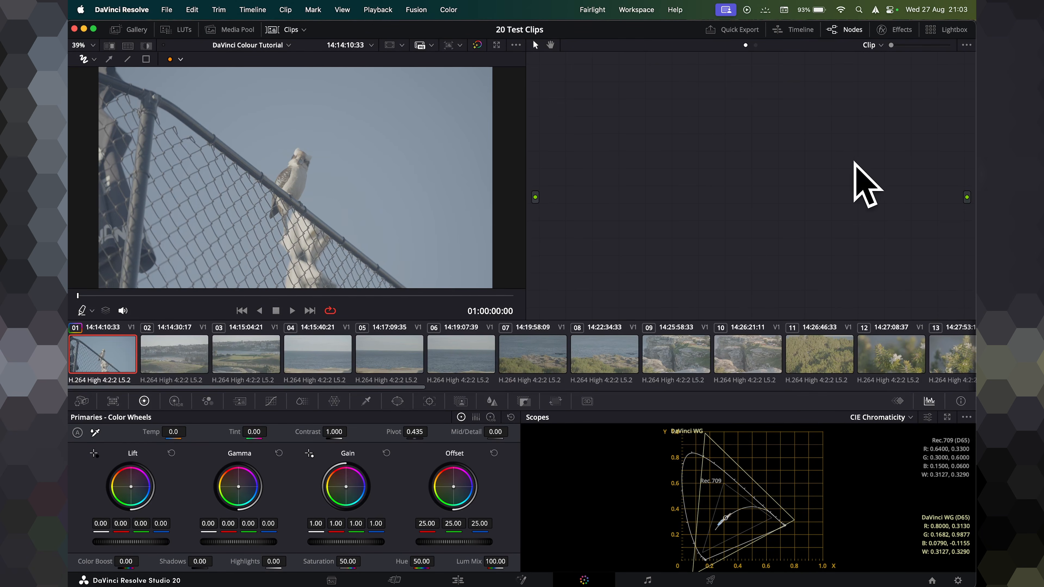
Add a serial node to the first clip and place it near the node graph's input.
key("alt+s")
left_click_drag(644, 136, 587, 131)
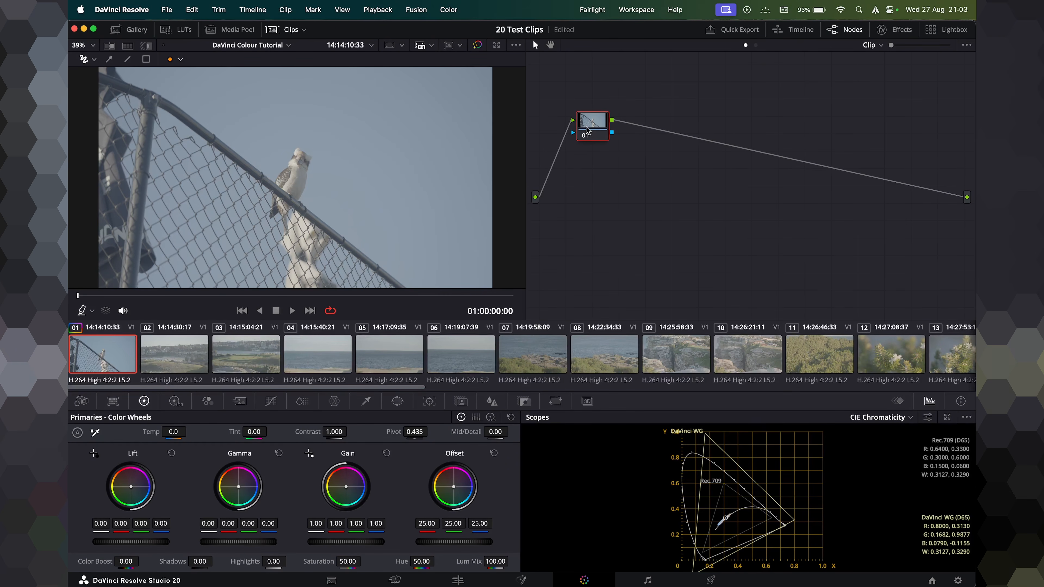
Try a gamma of -0.10 on the first node, and reset the gamma wheel.
left_click_drag(252, 543, 236, 543)
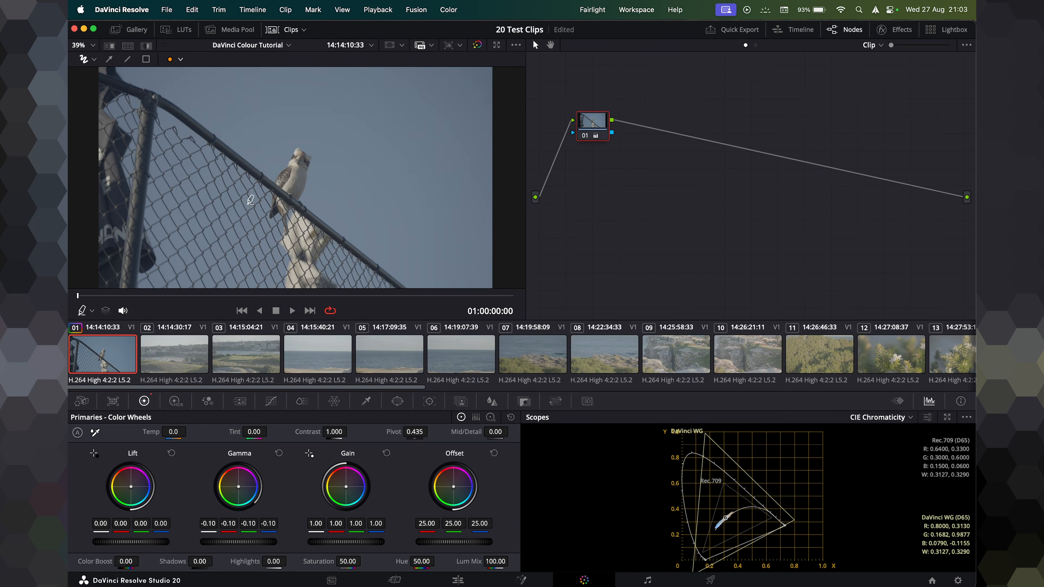
left_click(278, 453)
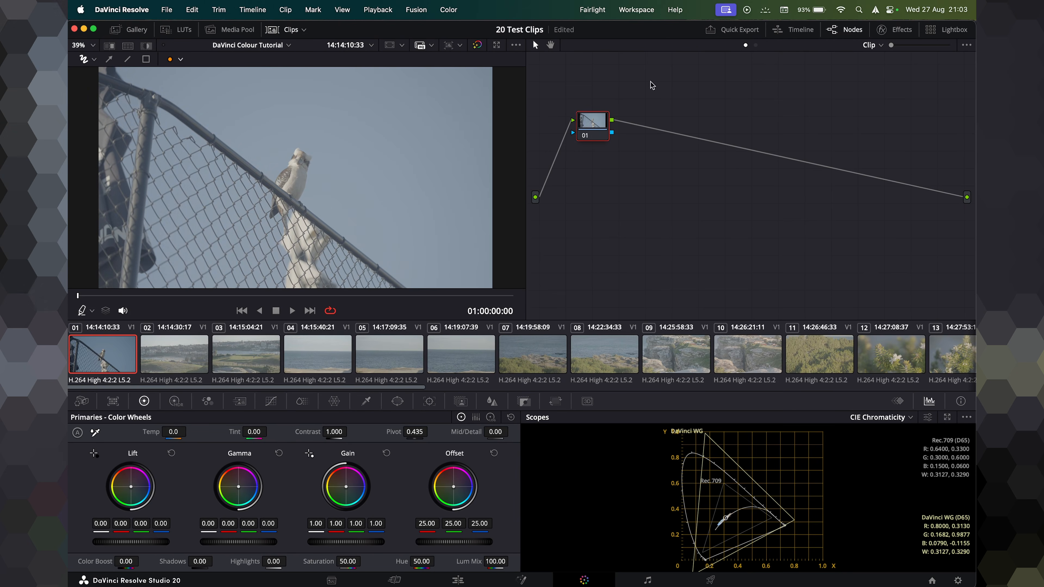
Shift the first node slightly downward and add two more serial nodes after it.
mouse_move(584, 128)
left_mouse_down()
mouse_move(589, 170)
mouse_move(586, 136)
left_mouse_up()
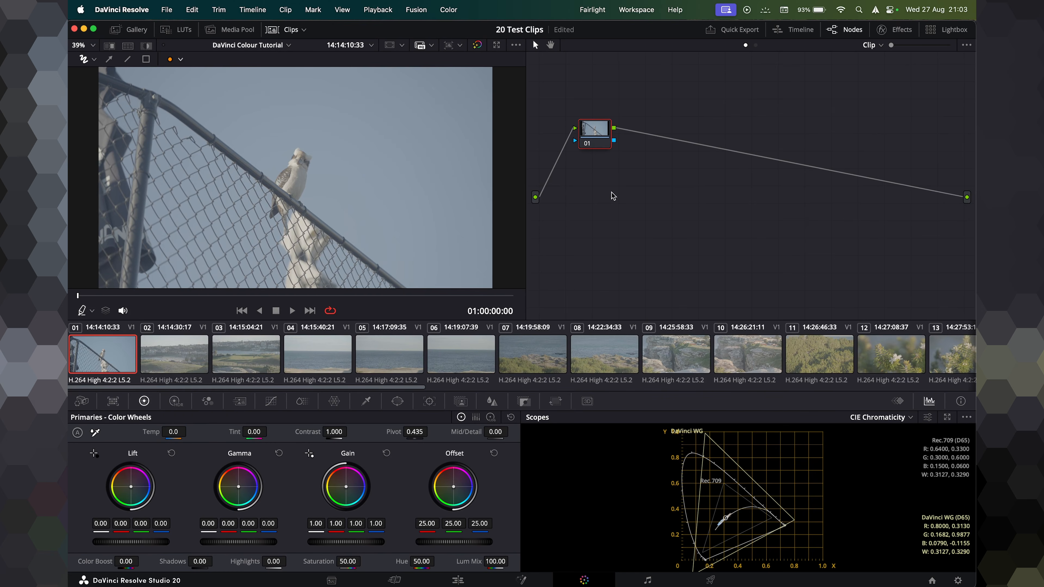
key("alt+s")
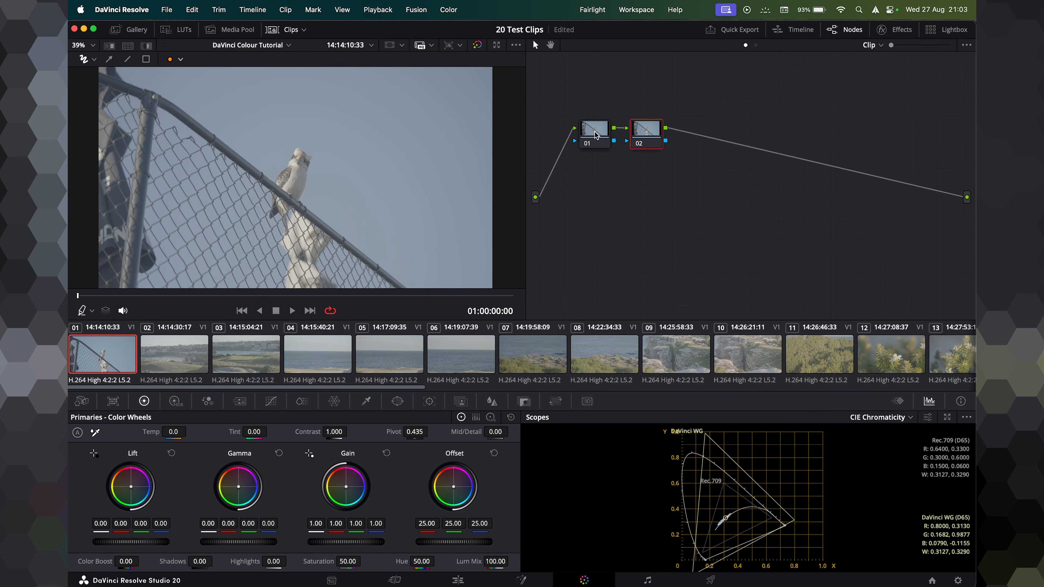
key("alt+s")
Lower the gamma of node 01 to about -0.11 on all channels.
left_click(594, 131)
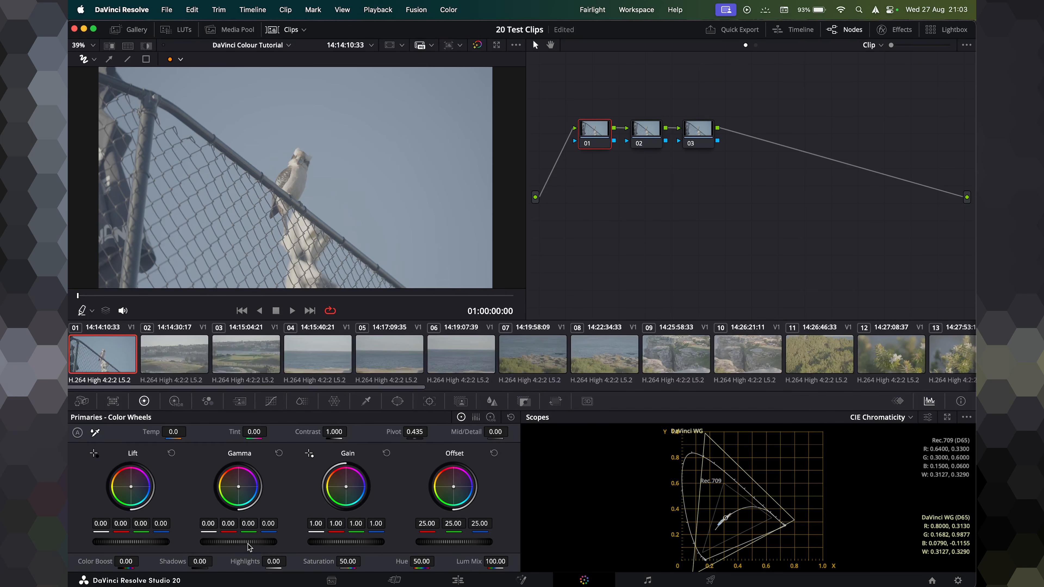
left_click_drag(239, 542, 228, 543)
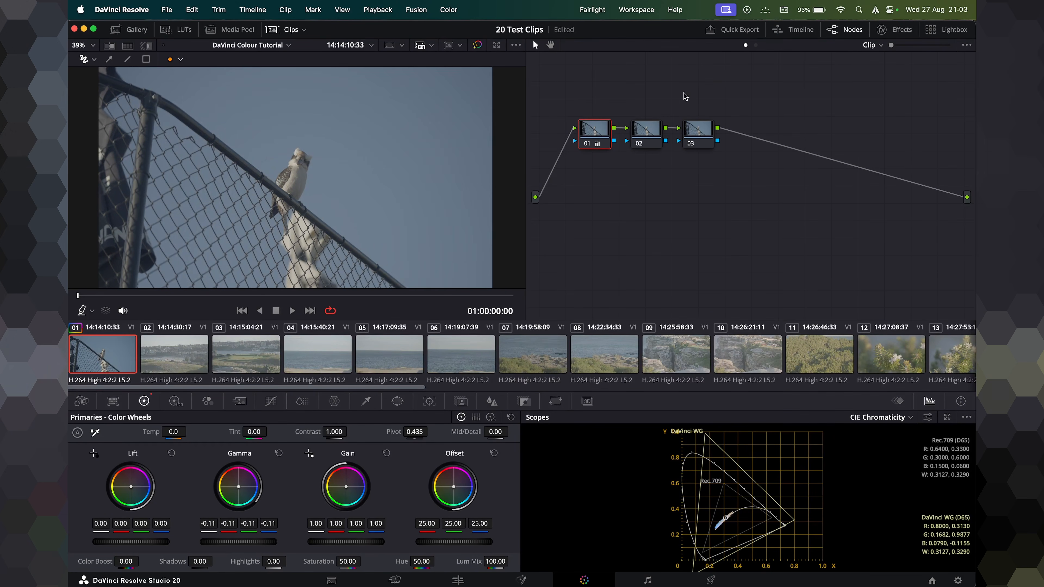
Raise the saturation of node 02 to 100, and shift nodes 01 and 02 slightly in the node graph.
left_click(646, 137)
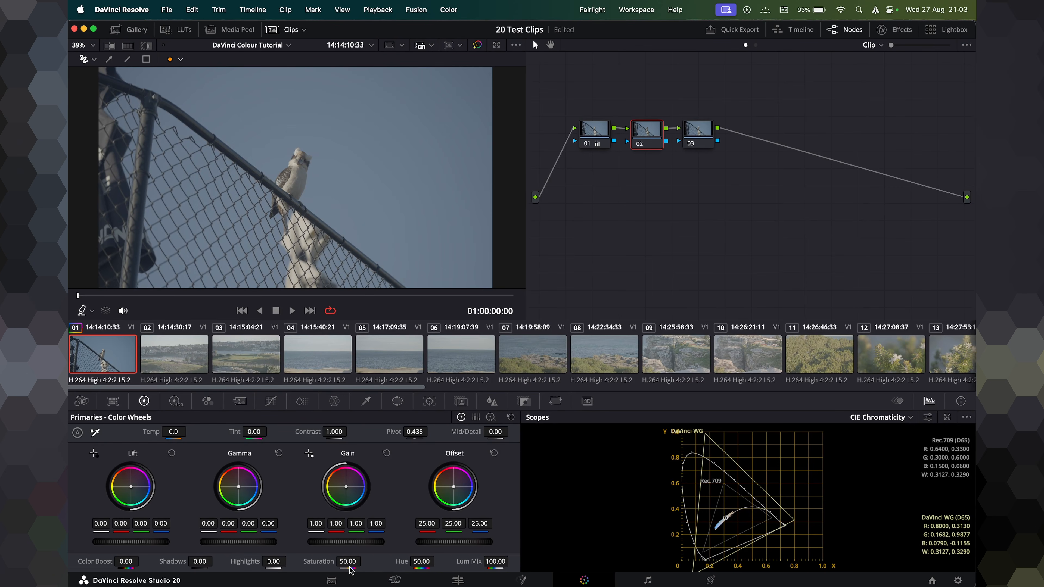
left_click_drag(341, 564, 364, 561)
left_click_drag(600, 132, 635, 131)
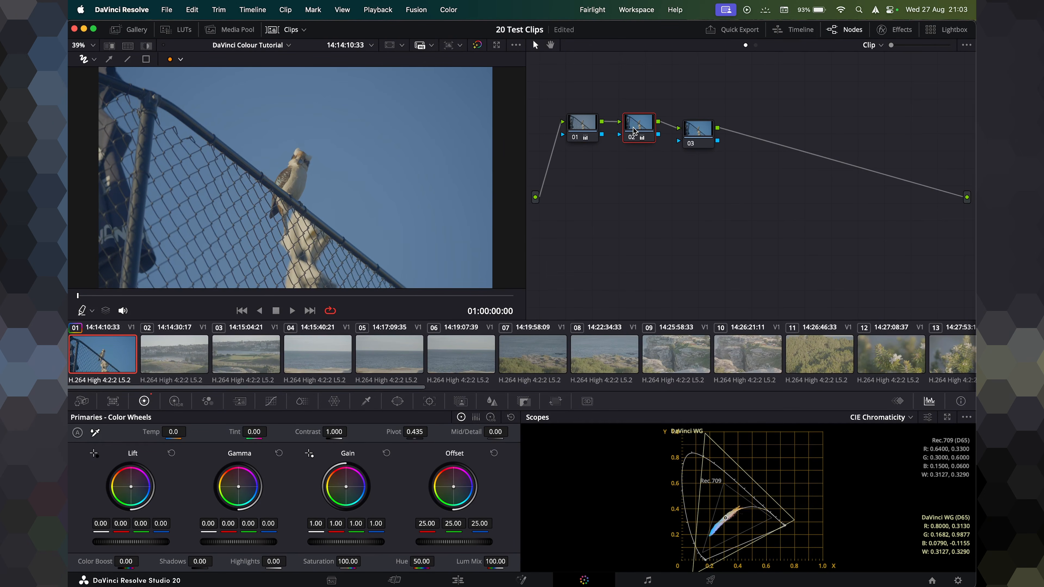
Disable nodes 02 and 01 and enable both again to compare the image with and without their adjustments.
left_click(632, 137)
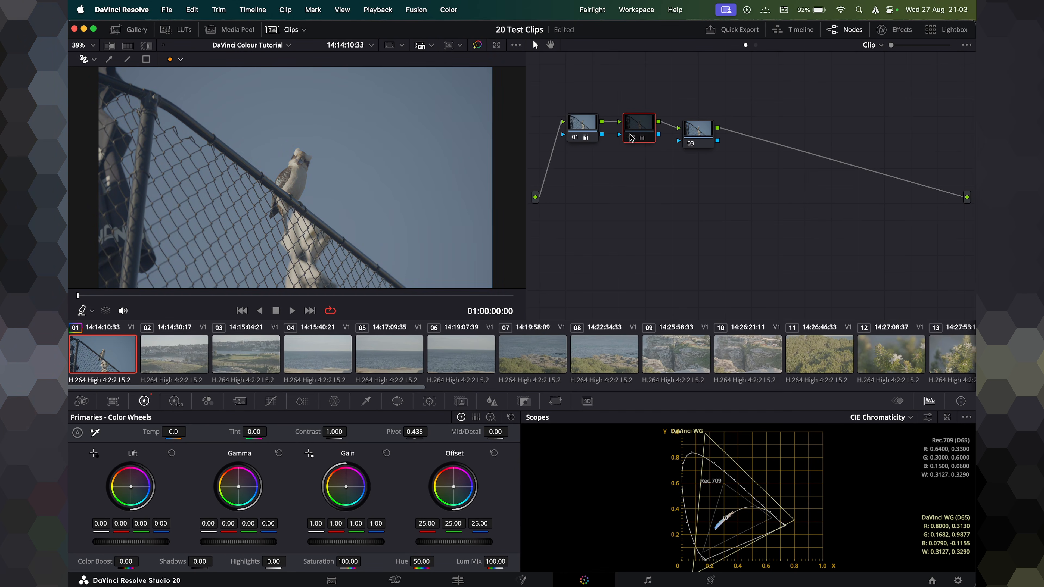
left_click(574, 131)
key("super+d")
key("super+d")
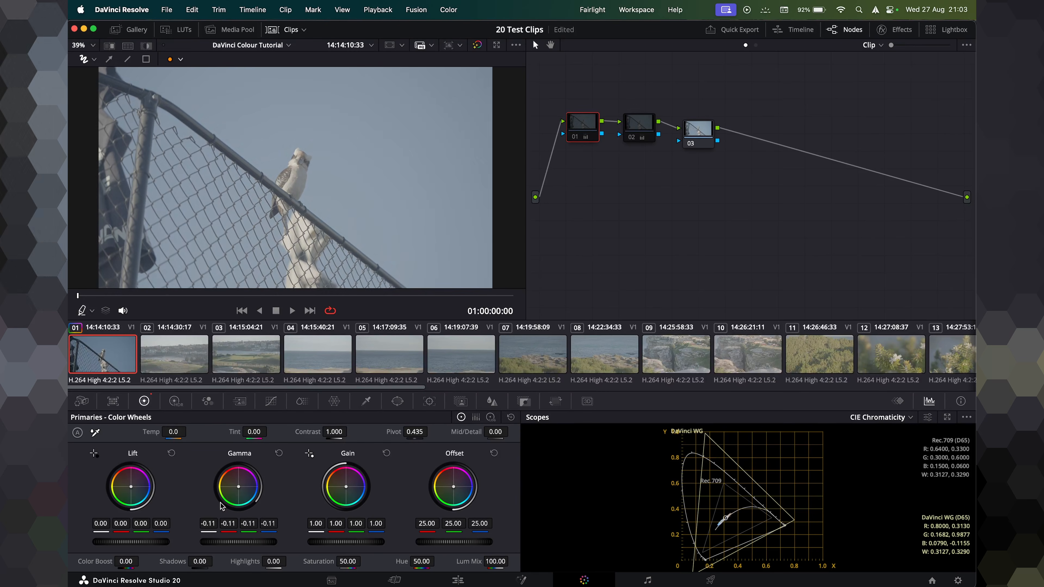
left_click(637, 137)
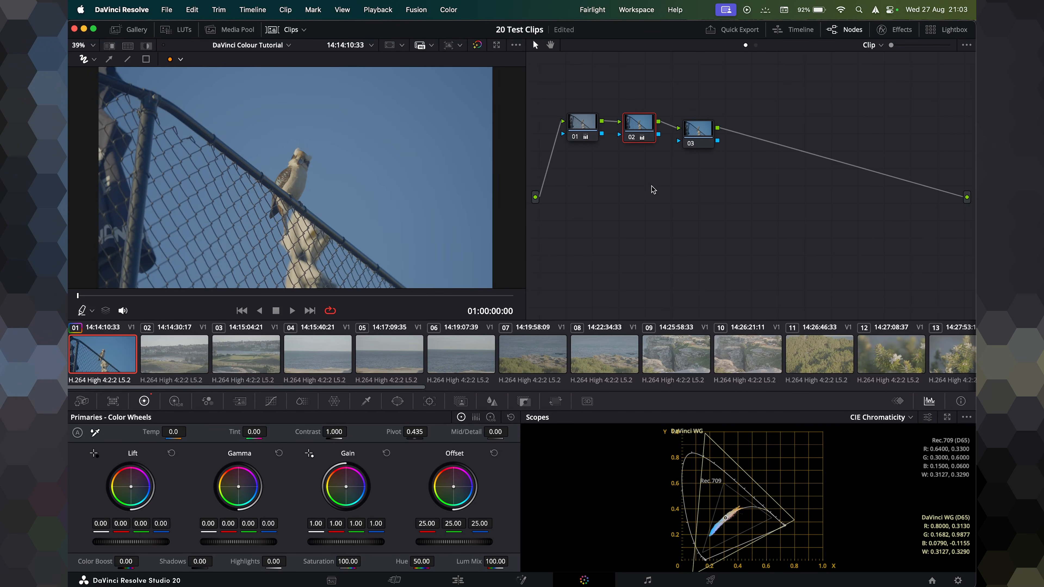
Reset all primaries adjustments on node 02 and the gamma wheel on node 01.
left_click(511, 417)
left_click(593, 122)
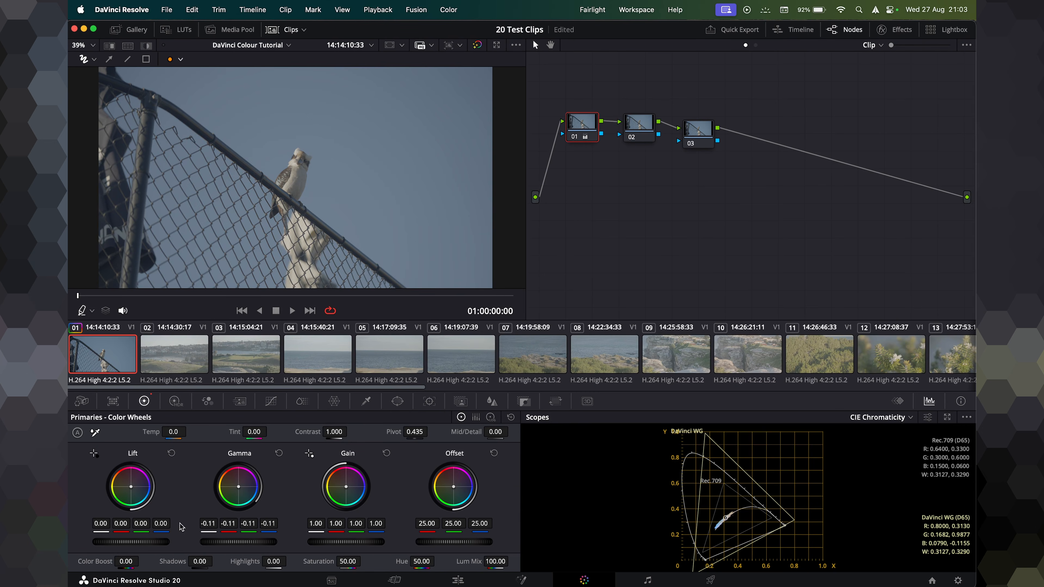
left_click(280, 452)
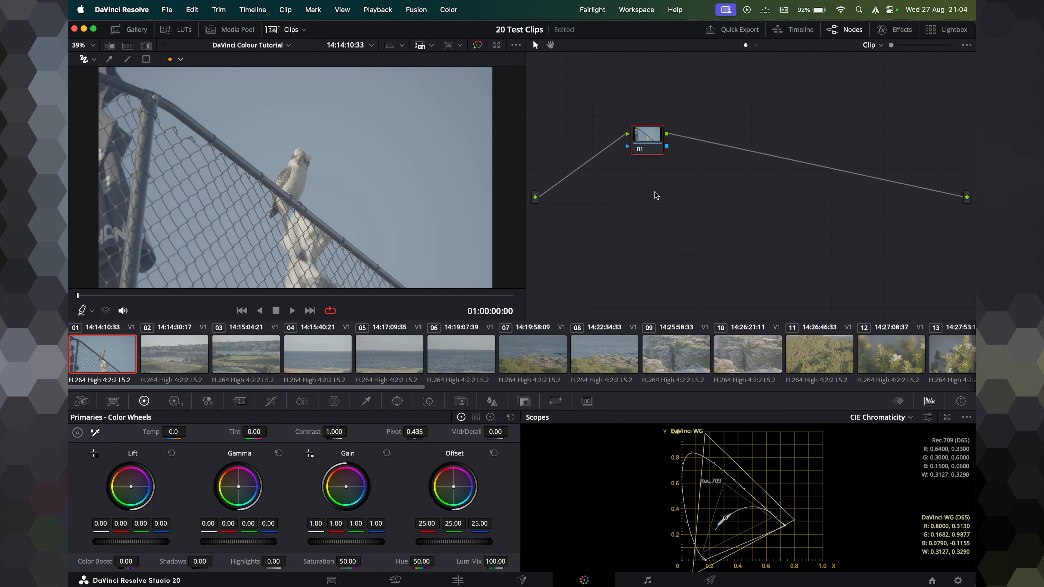
Add a serial node after node 01, placing the new node near the graph's output and node 01 near its input.
key("alt+s")
left_click_drag(688, 142, 897, 134)
left_click_drag(918, 130, 916, 149)
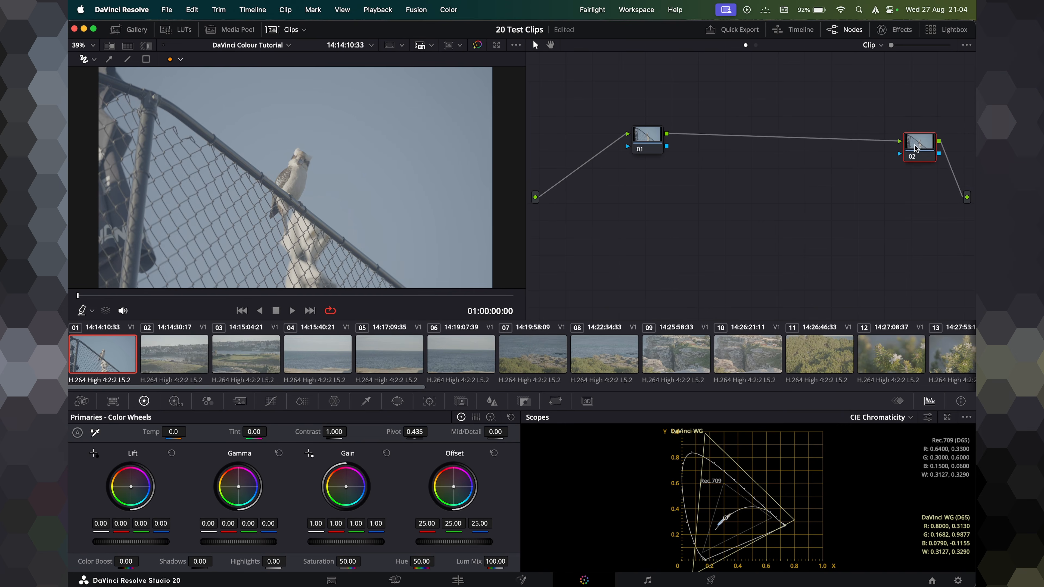
left_click_drag(635, 142, 579, 149)
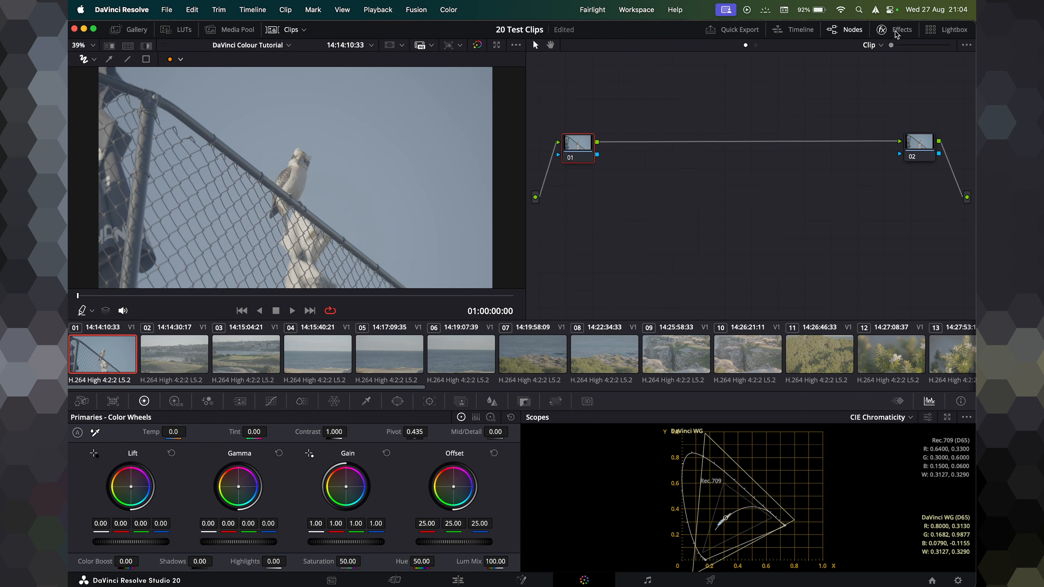
Apply the Color Space Transform effect to node 01.
left_click(897, 32)
left_click_drag(580, 178, 598, 141)
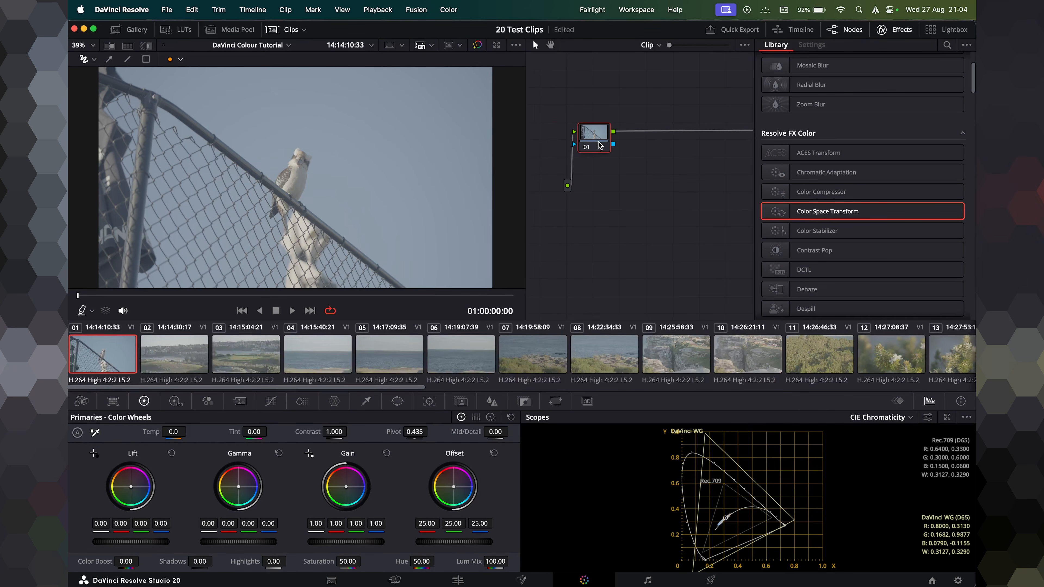
left_click_drag(823, 211, 588, 127)
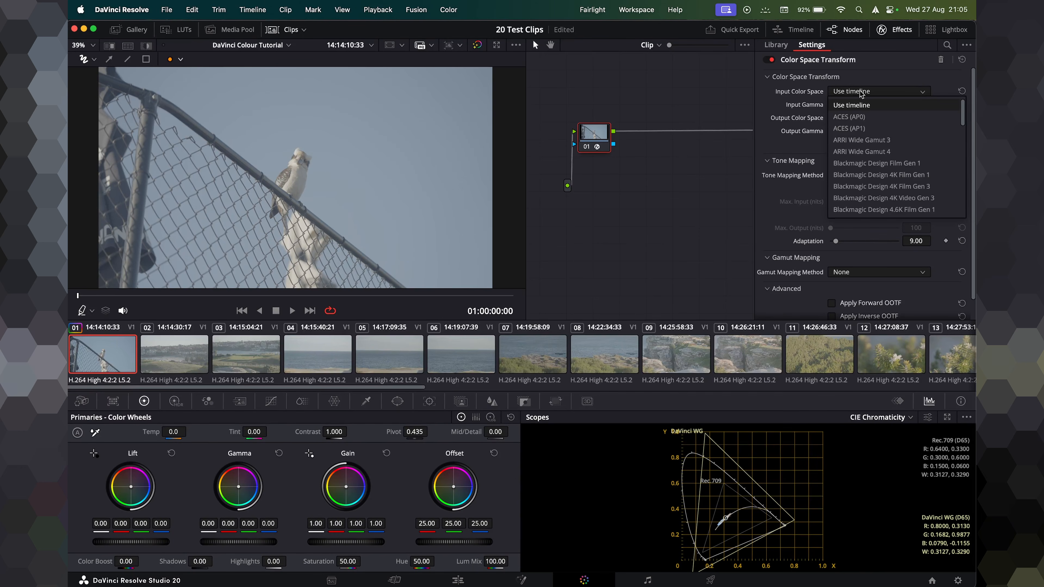
Set the transform's input color space to Sony S-Gamut3.Cine and its input gamma to Sony S-Log3.
scroll(863, 184, "down", 15)
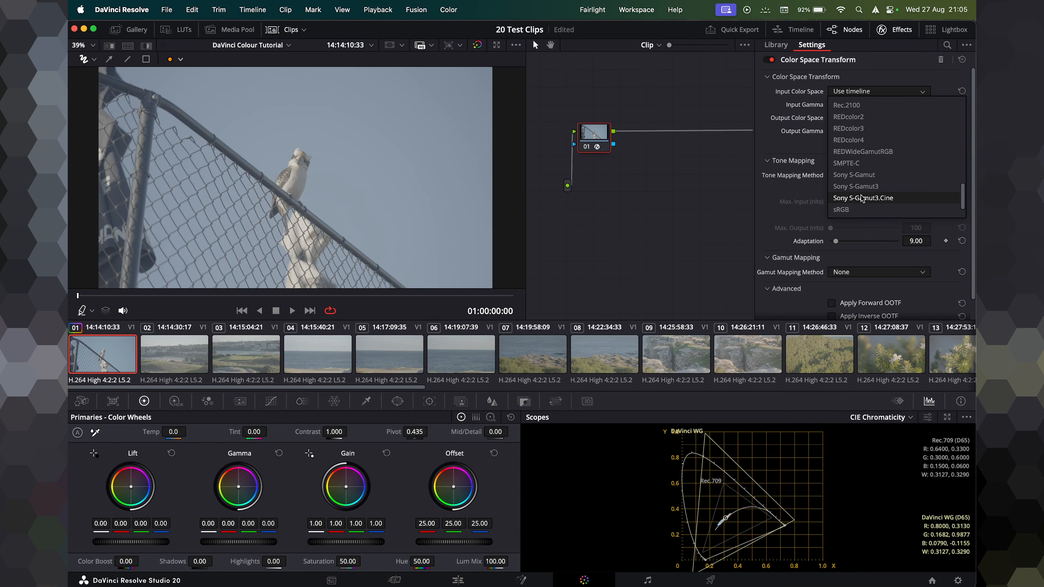
left_click(872, 198)
left_click(872, 105)
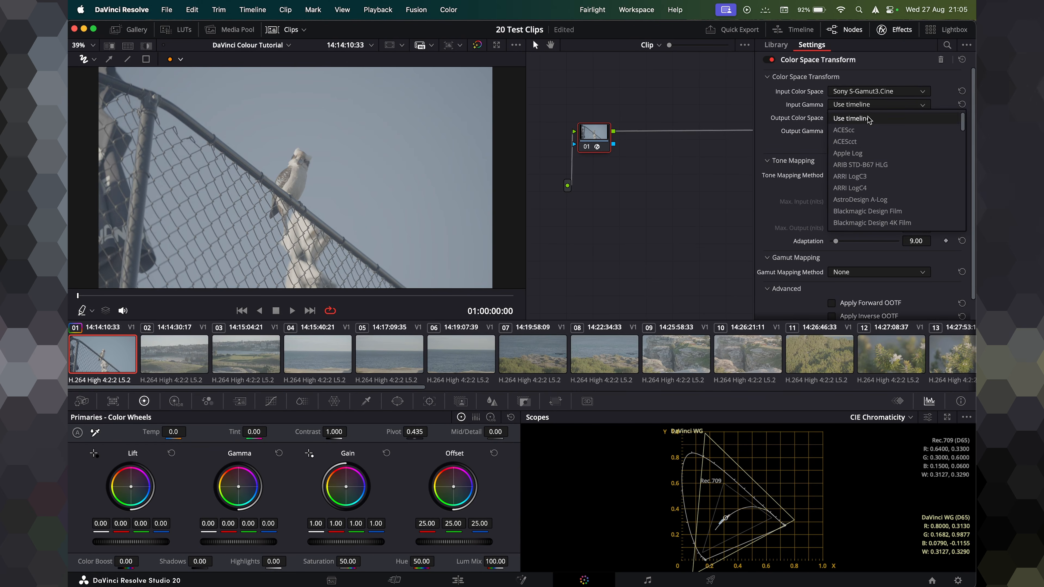
scroll(856, 165, "down", 15)
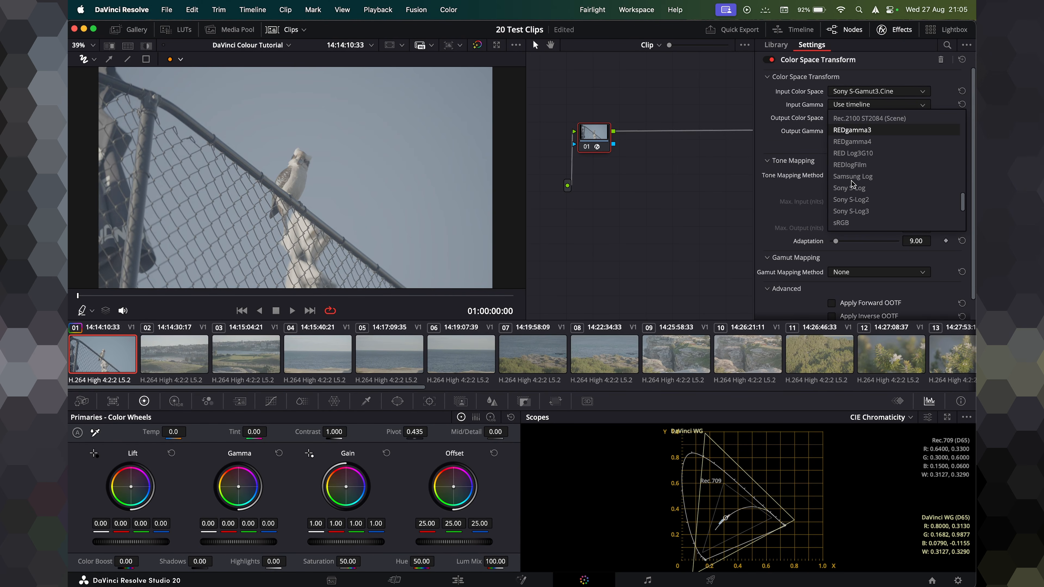
left_click(871, 211)
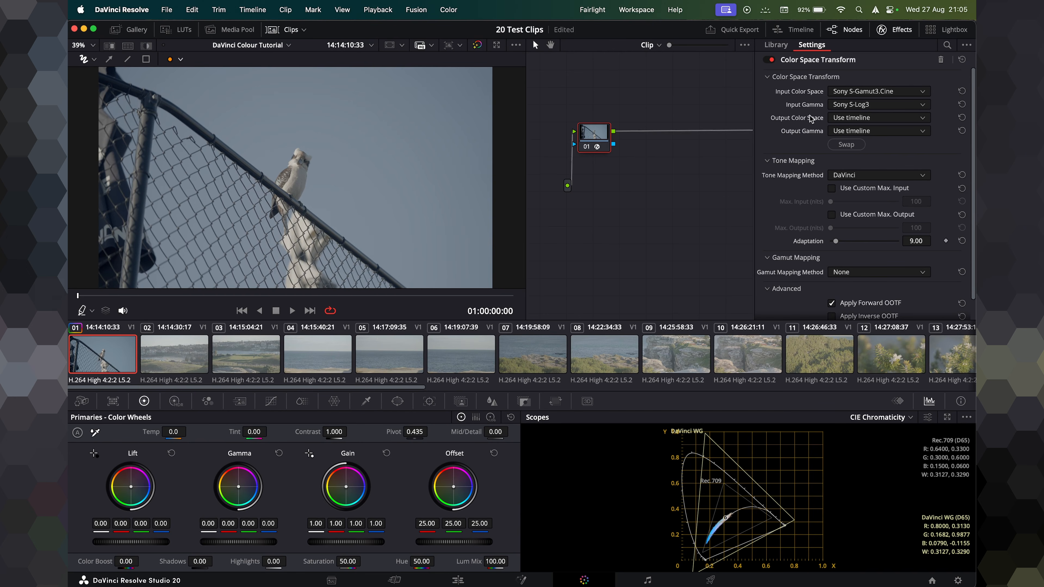
Try Canon Cinema Gamut as the input color space, browse the input gamma options, and restore Sony S-Gamut3.Cine.
left_click(869, 92)
scroll(870, 154, "up", 5)
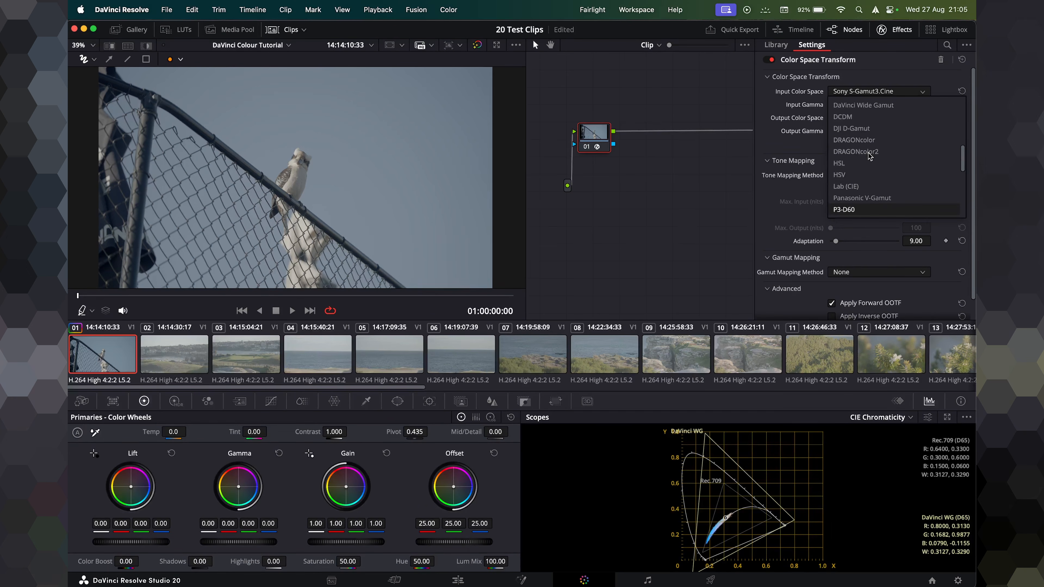
scroll(855, 111, "up", 1)
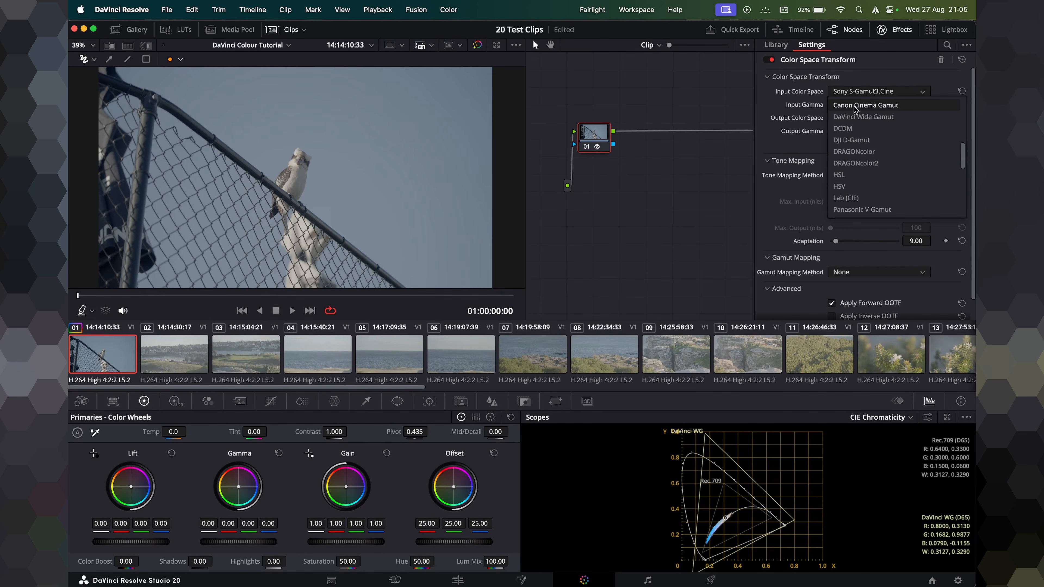
left_click(896, 106)
left_click(880, 104)
scroll(876, 173, "up", 8)
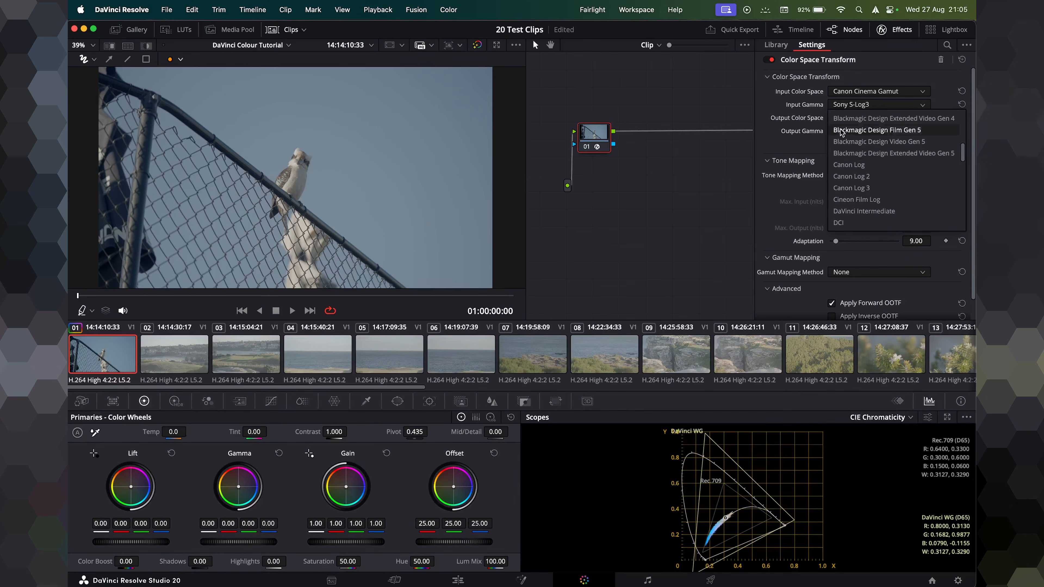
left_click(862, 89)
scroll(861, 131, "down", 8)
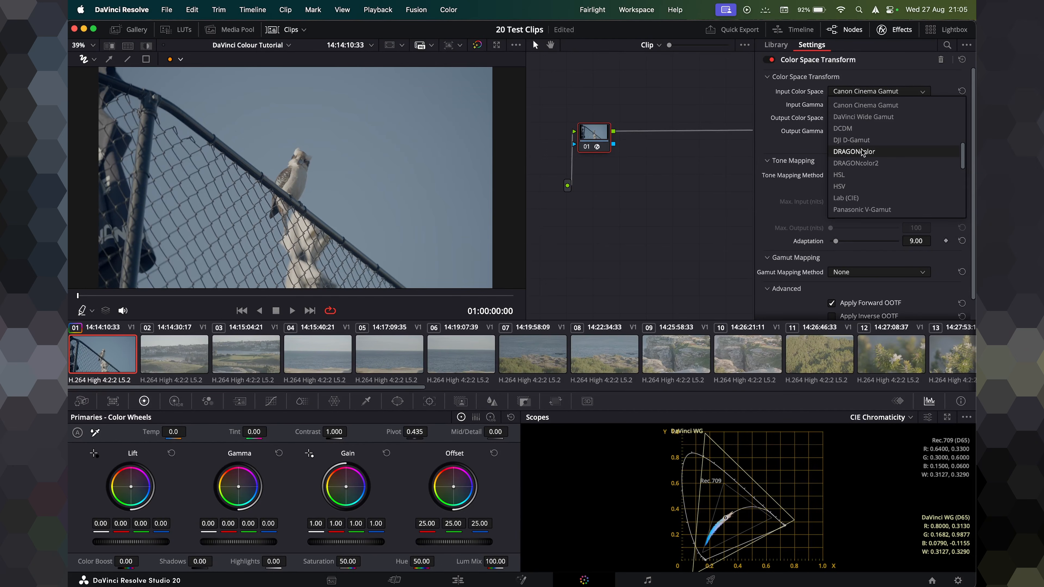
left_click(861, 186)
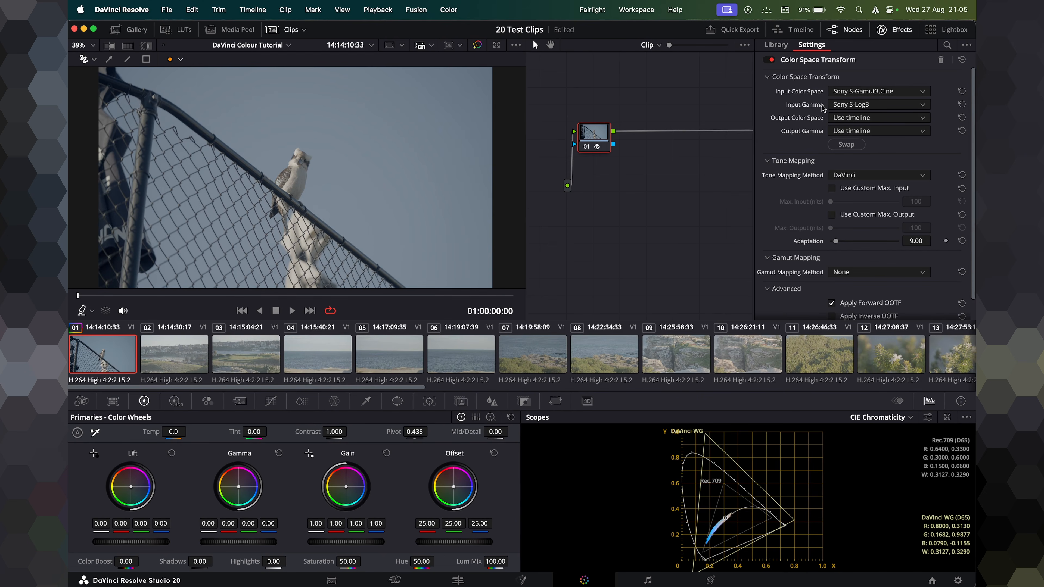
Set the transform's output color space to DaVinci Wide Gamut and its output gamma to DaVinci Intermediate.
left_click(872, 121)
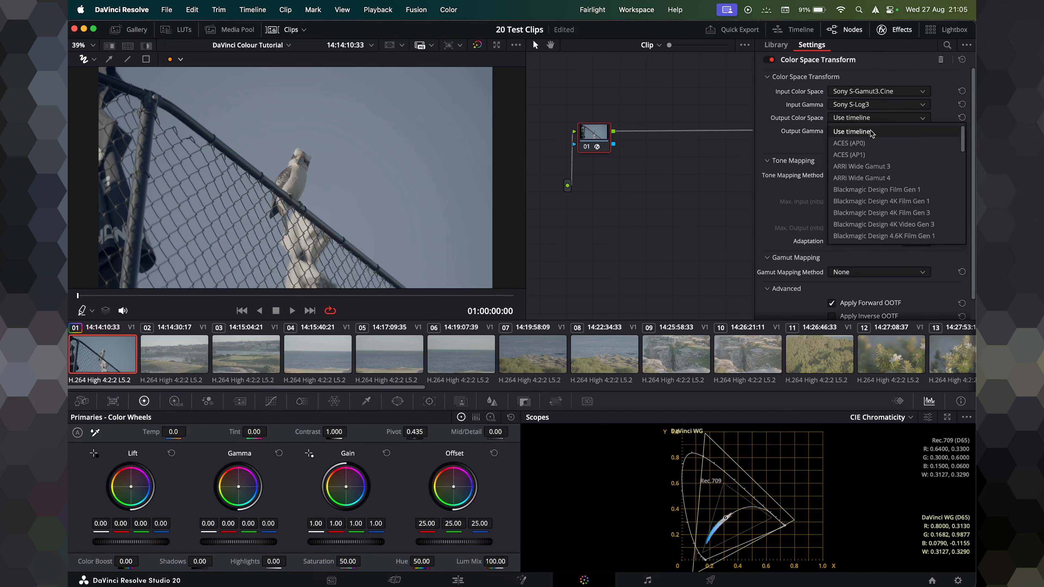
scroll(861, 187, "down", 5)
left_click(858, 192)
left_click(857, 131)
left_click(864, 247)
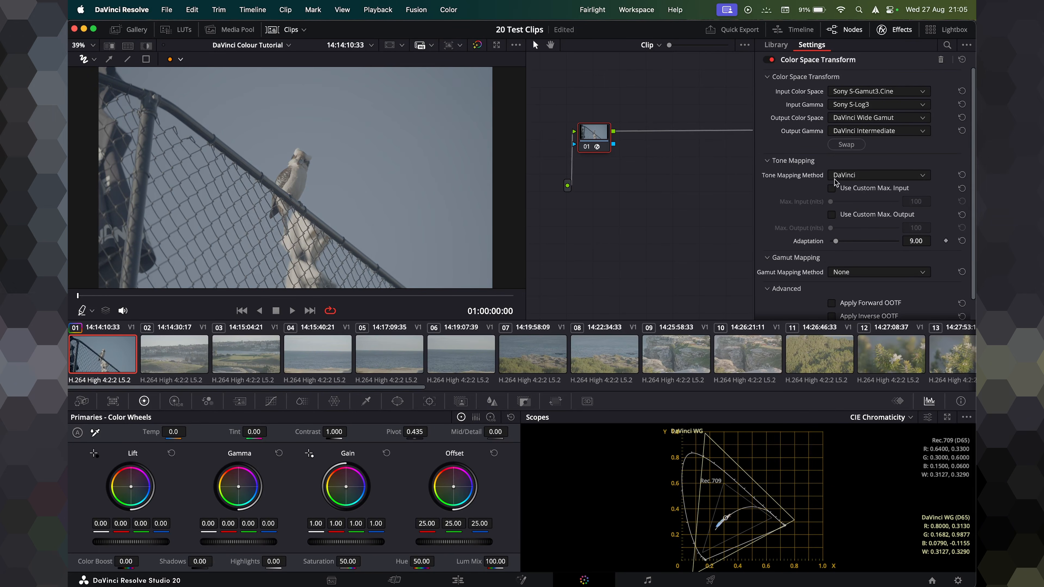
Label node 01 as CST IN, move it close to the graph's input, and review its transform settings.
left_click_drag(595, 138, 597, 138)
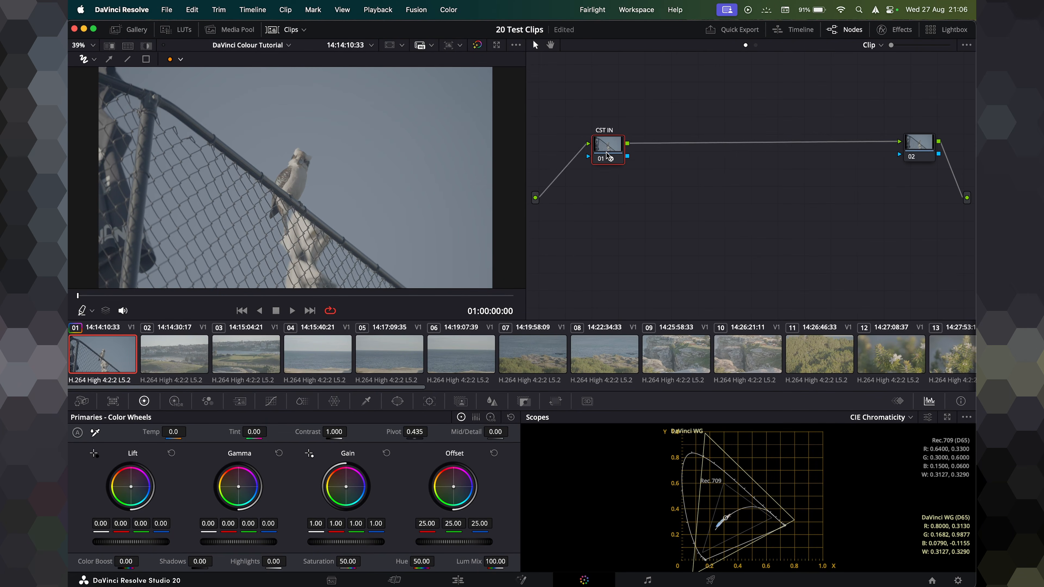
left_click_drag(606, 152, 570, 147)
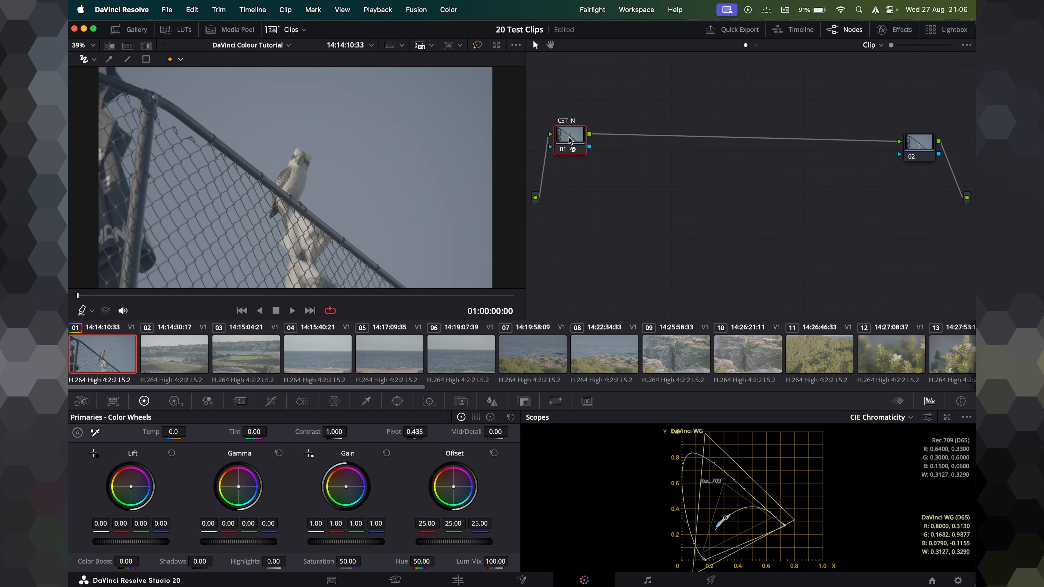
left_click(884, 30)
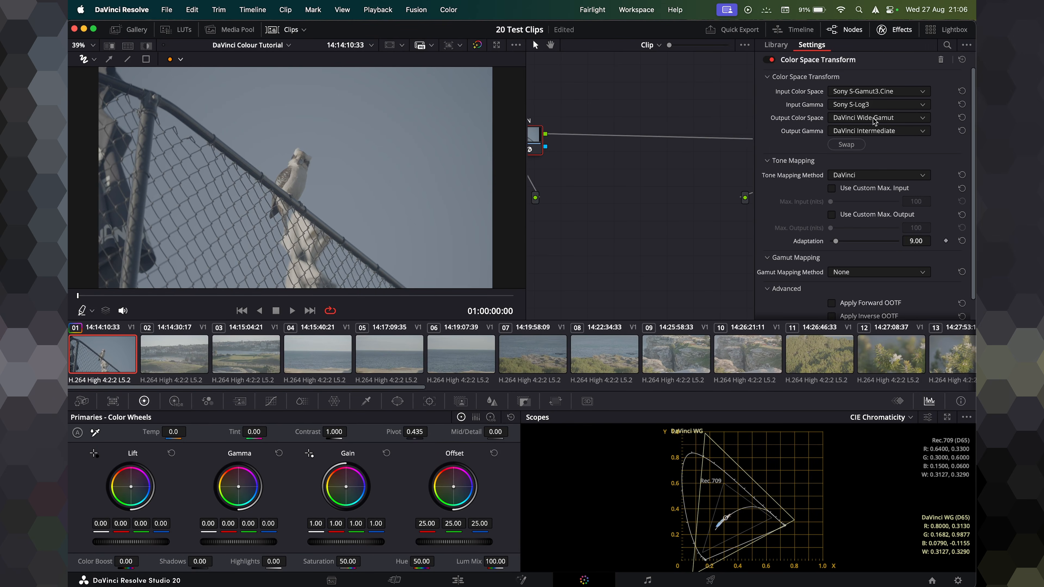
left_click(891, 32)
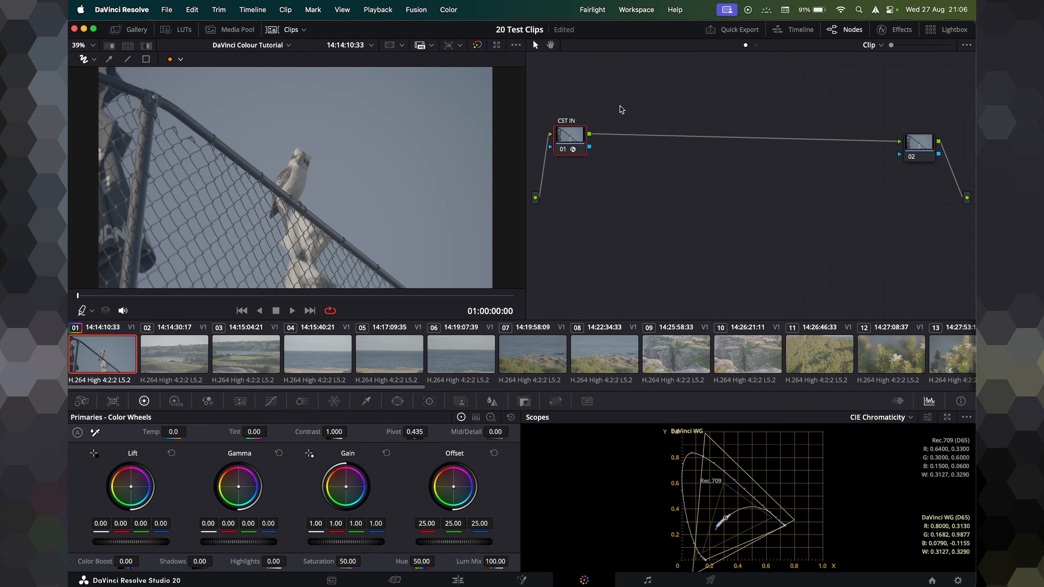
Add three serial nodes after CST IN and move them together lower, between CST IN and the last node.
key("alt+s")
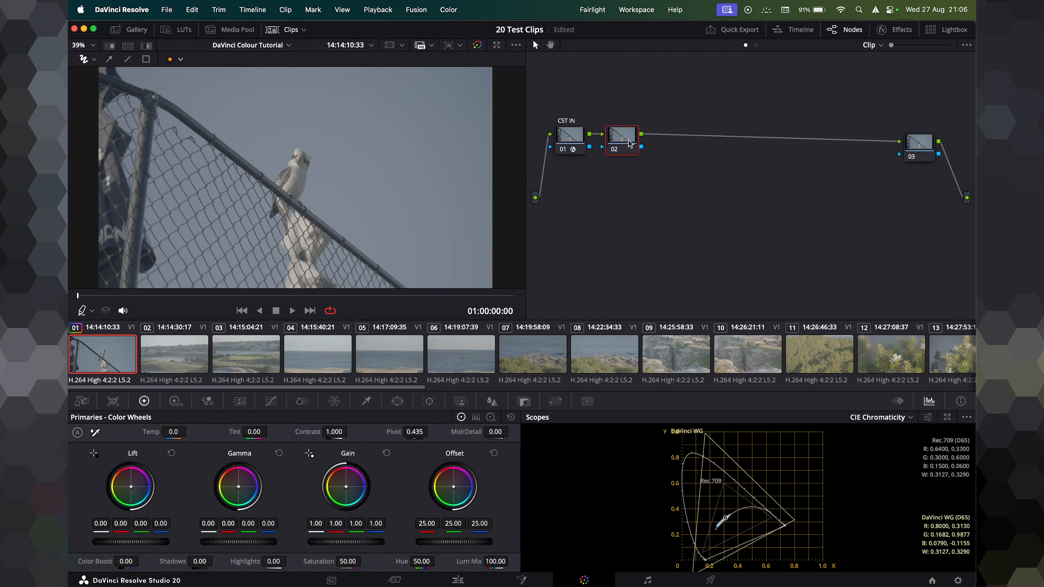
key("alt+s")
key("alt+s")
left_click_drag(596, 86, 768, 206)
left_click_drag(625, 138, 674, 188)
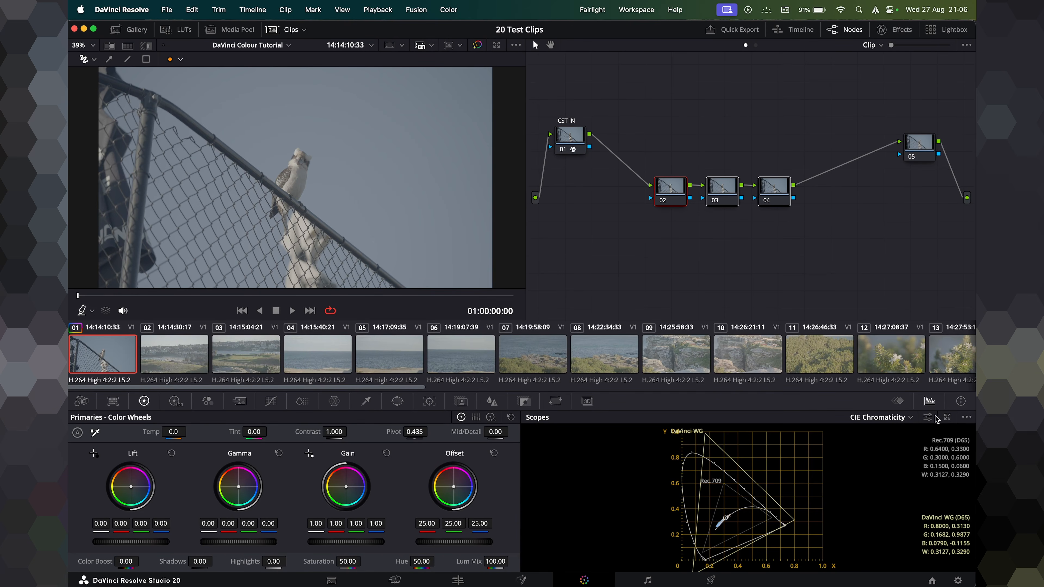
Examine the enlarged CIE Chromaticity scope, and review the Color Space Transform settings of the CST IN node.
left_click(947, 417)
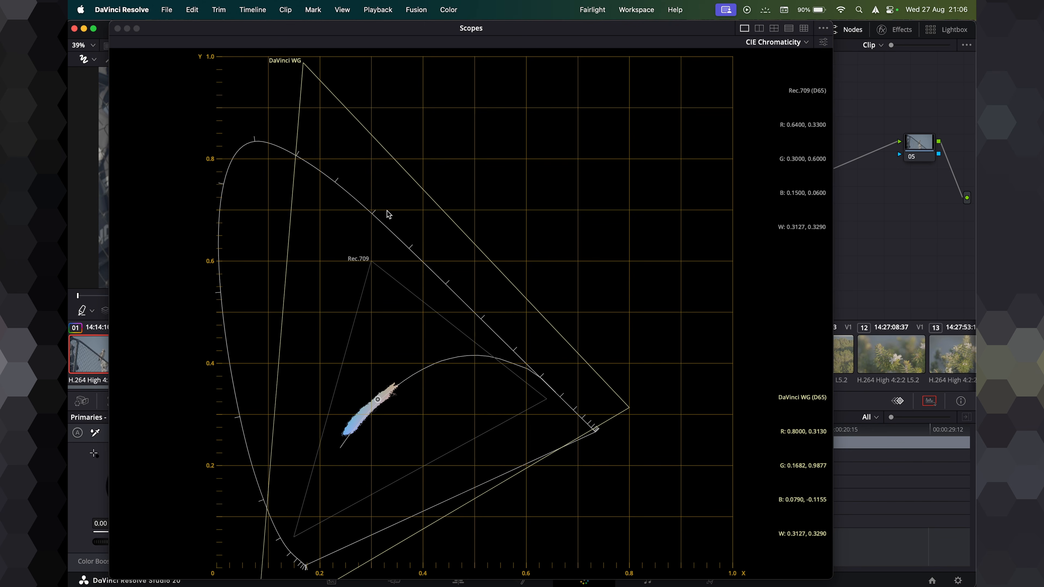
left_click(118, 29)
left_click(566, 139)
left_click(894, 29)
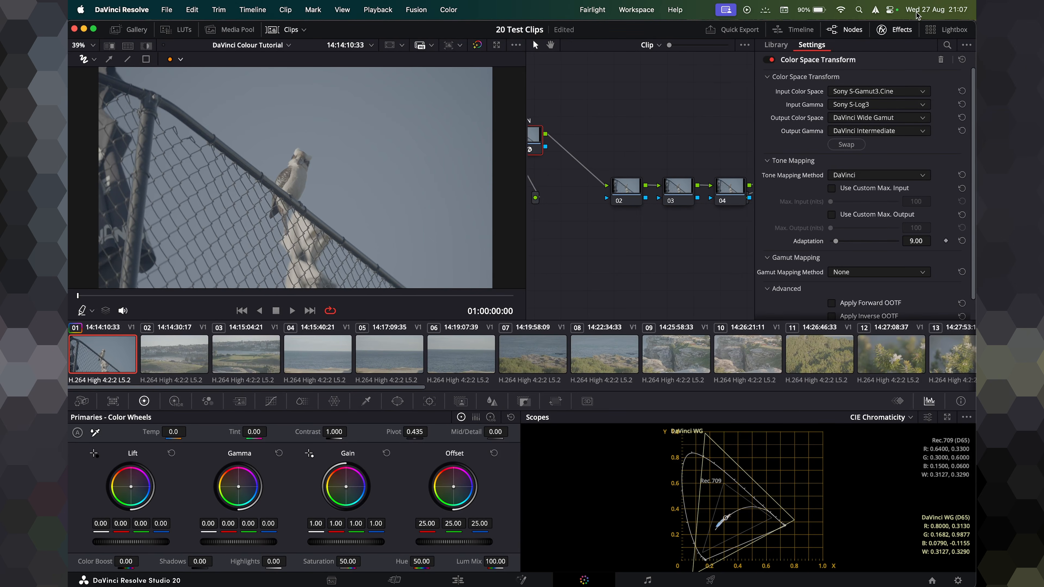
left_click(900, 31)
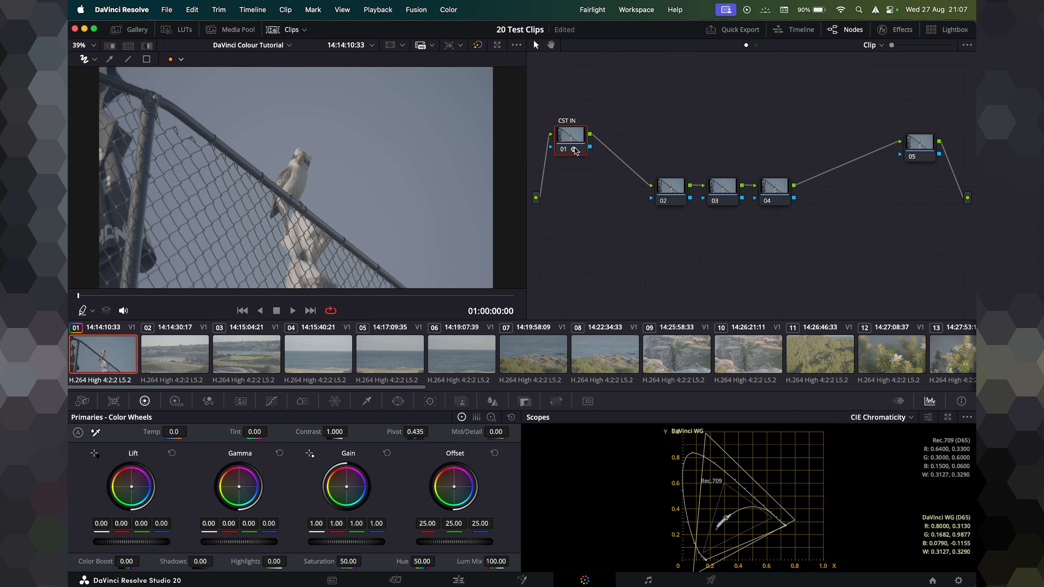
Select the middle nodes 02 to 04 as a group and move them further down in the node graph.
left_click_drag(805, 130, 641, 274)
left_click_drag(668, 192, 683, 223)
left_click_drag(672, 163, 769, 271)
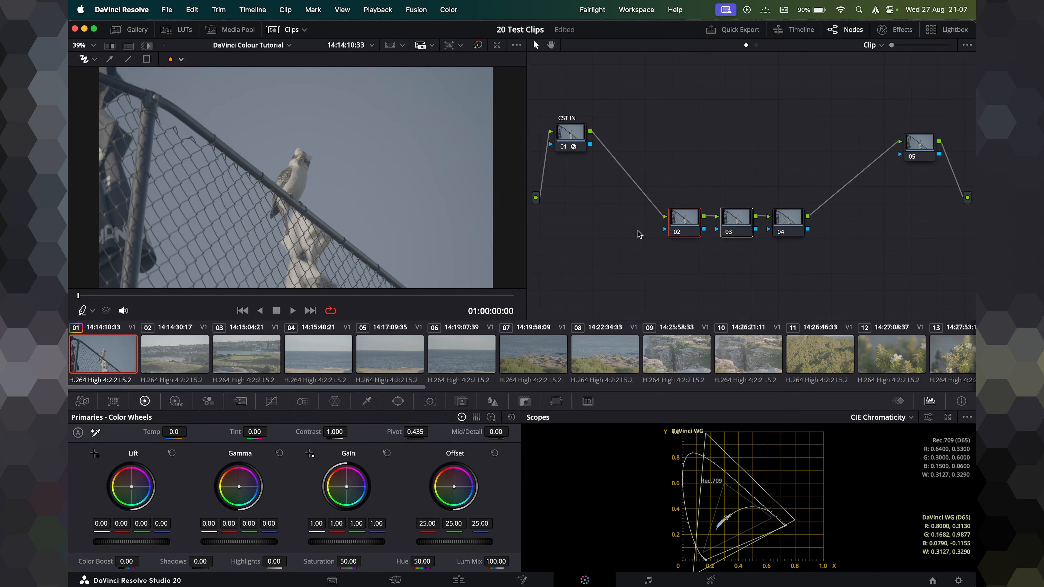
left_click(807, 174)
left_click_drag(810, 151, 649, 293)
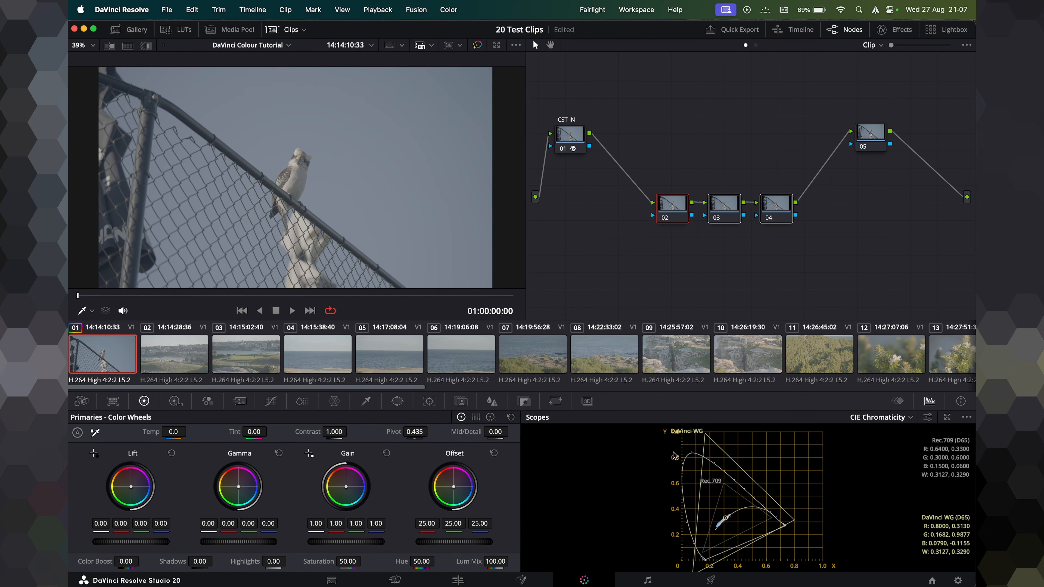
left_click(750, 304)
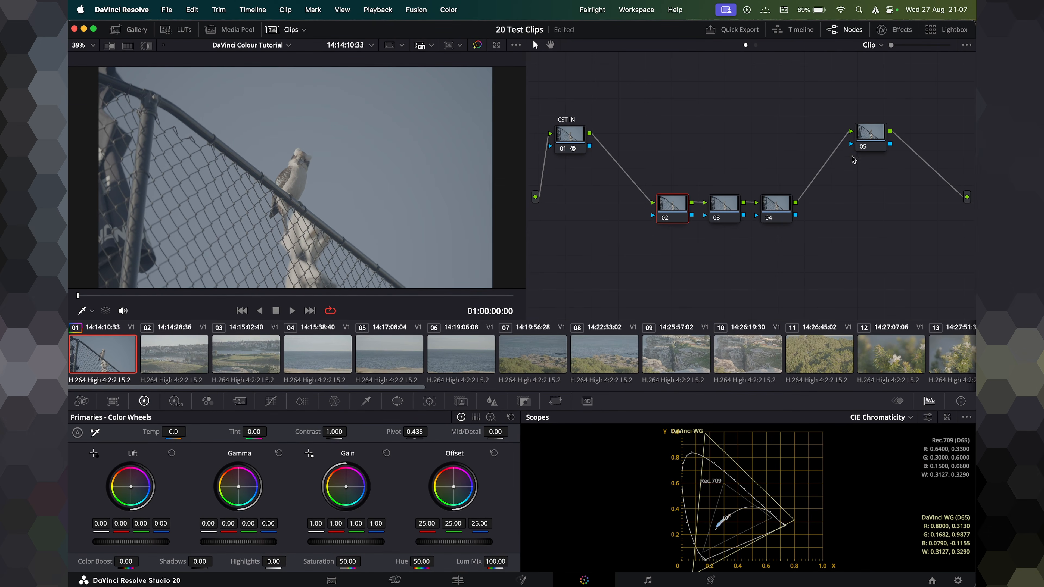
Apply the Color Space Transform effect to node 05, the last node in the chain.
left_click(883, 29)
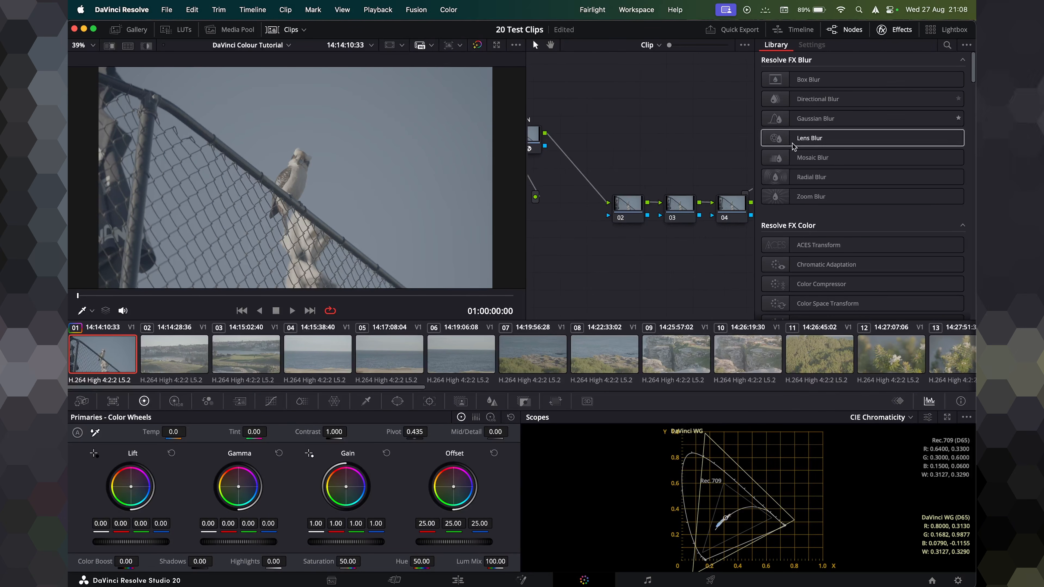
left_click_drag(622, 149, 524, 139)
left_click_drag(828, 307, 731, 123)
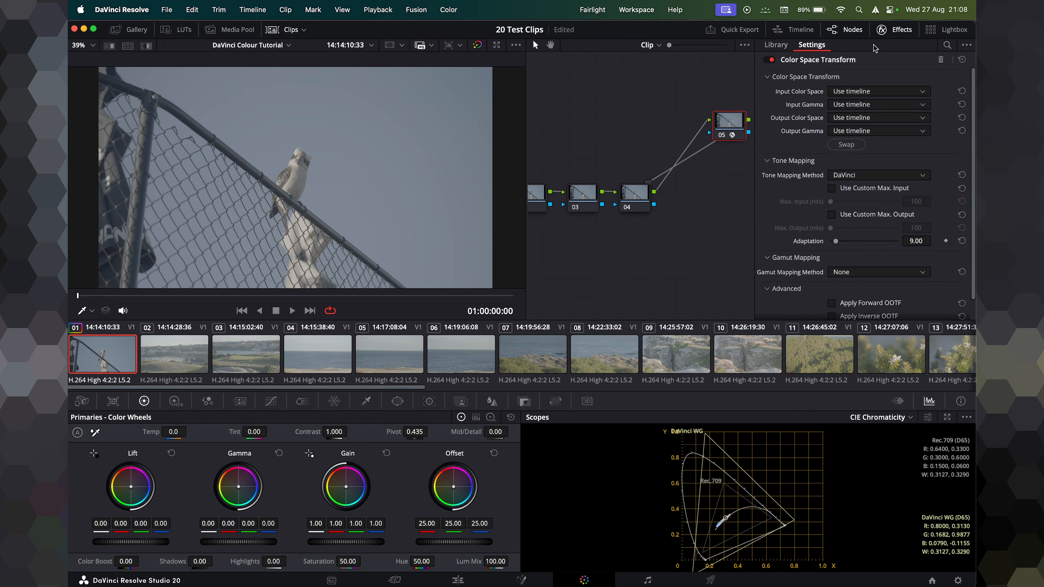
Move nodes 02 to 04 and node 05 closer to CST IN, and reopen node 05's Color Space Transform settings.
left_click(884, 29)
left_click_drag(848, 287, 655, 188)
left_click_drag(673, 205, 620, 227)
left_click_drag(870, 132, 762, 123)
left_click(883, 30)
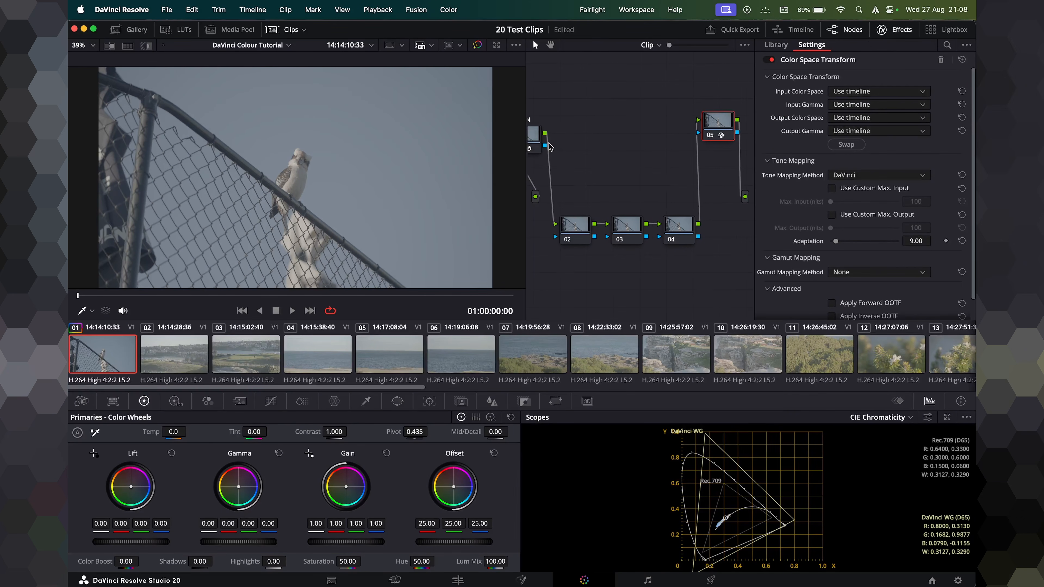
Reposition CST IN and node 05, and set node 05's input color space to DaVinci Wide Gamut and input gamma to DaVinci Intermediate.
left_click_drag(537, 137, 551, 133)
left_click_drag(728, 122, 713, 131)
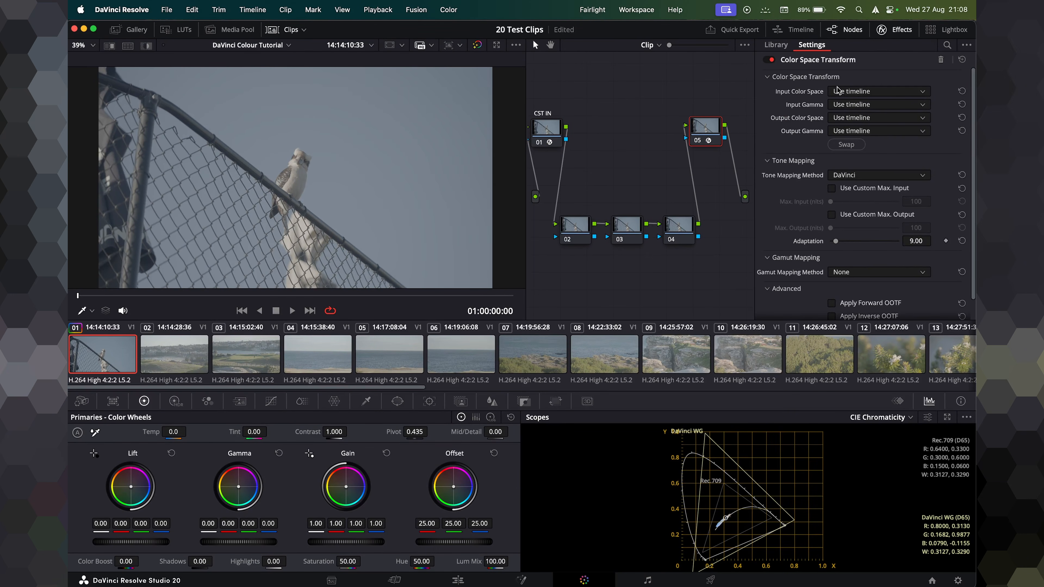
left_click(851, 92)
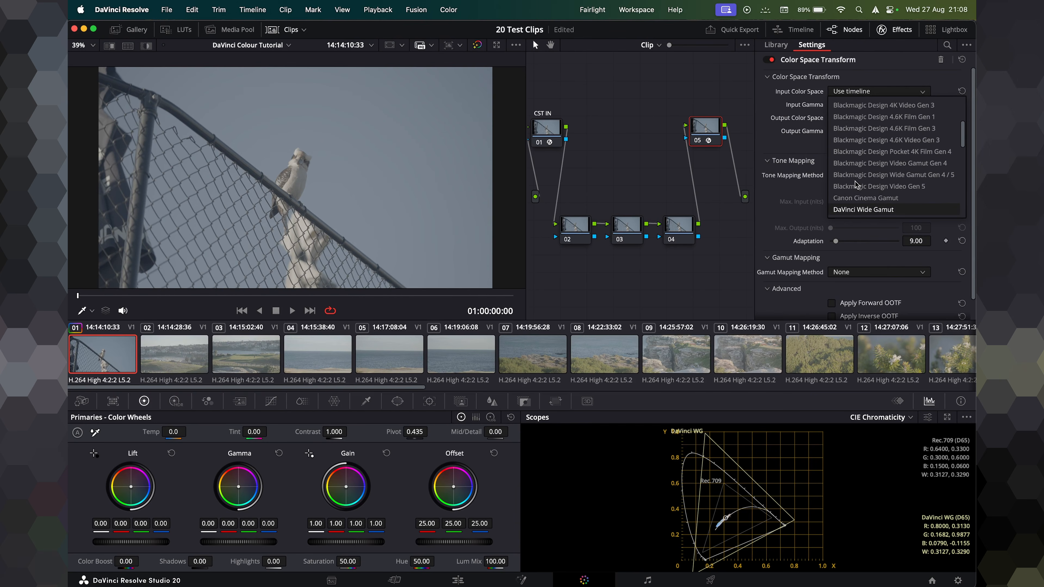
left_click(864, 210)
left_click(874, 104)
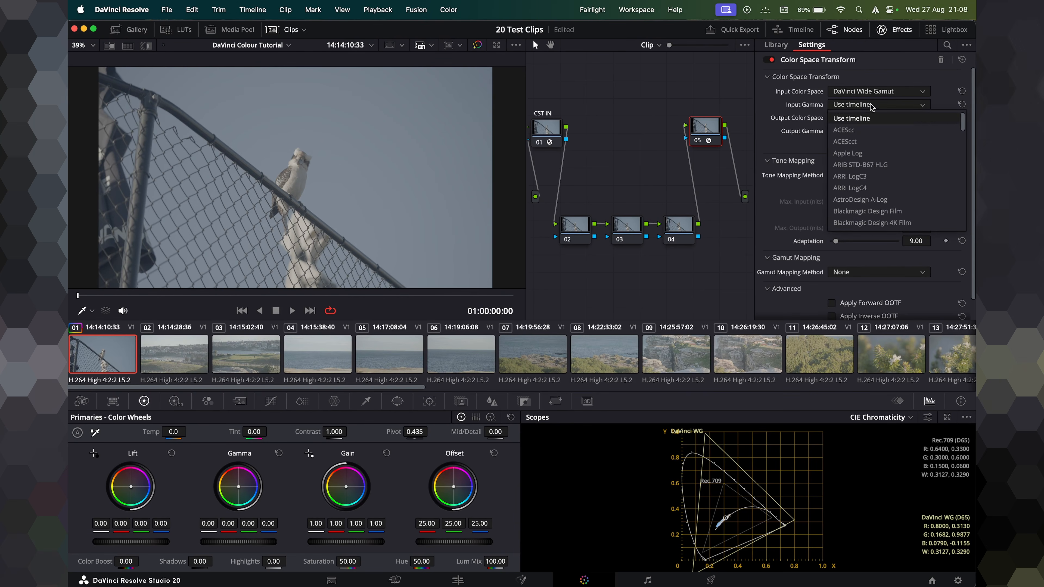
left_click(877, 223)
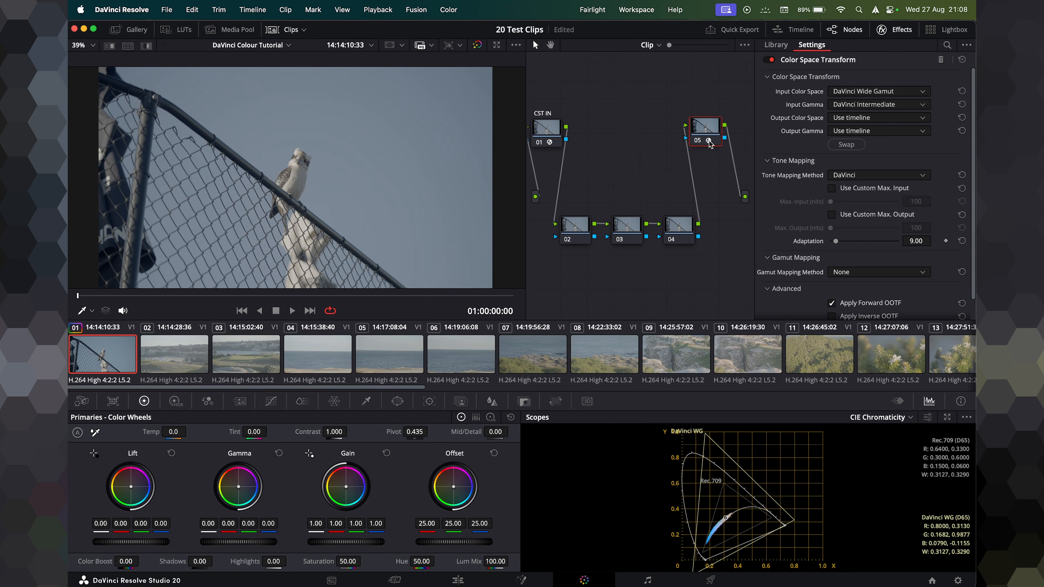
Set node 05's output color space to Rec.709 and output gamma to Gamma 2.2, and close the effect settings.
left_click(870, 119)
scroll(868, 206, "down", 5)
left_click(867, 236)
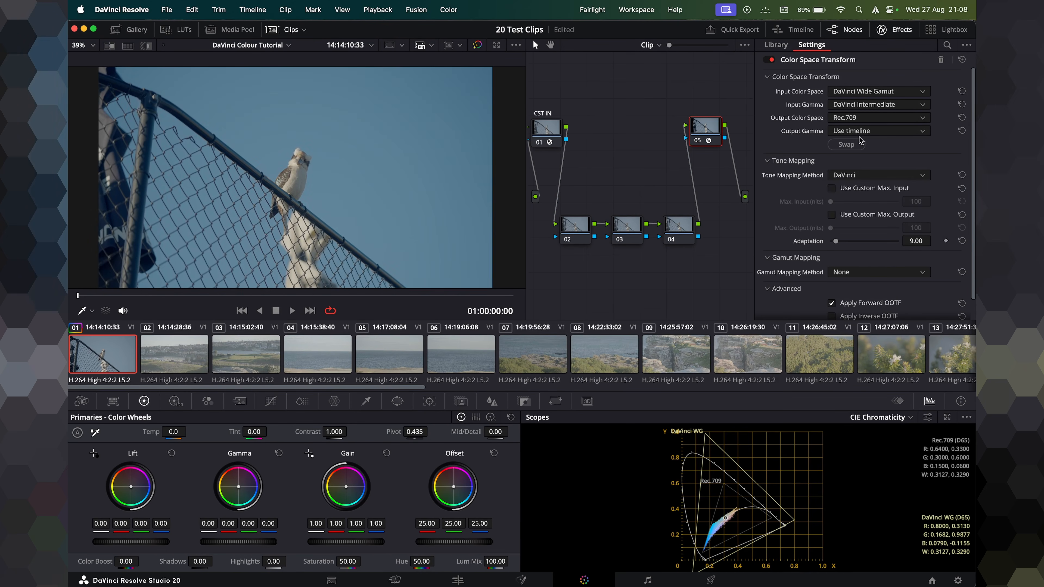
left_click(875, 131)
scroll(859, 206, "down", 3)
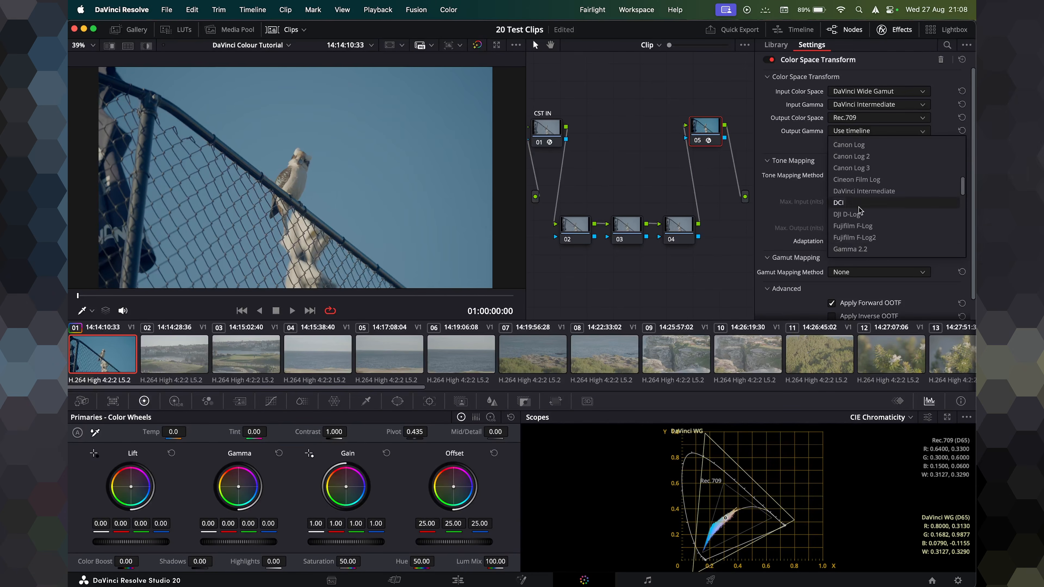
left_click(851, 249)
left_click(892, 31)
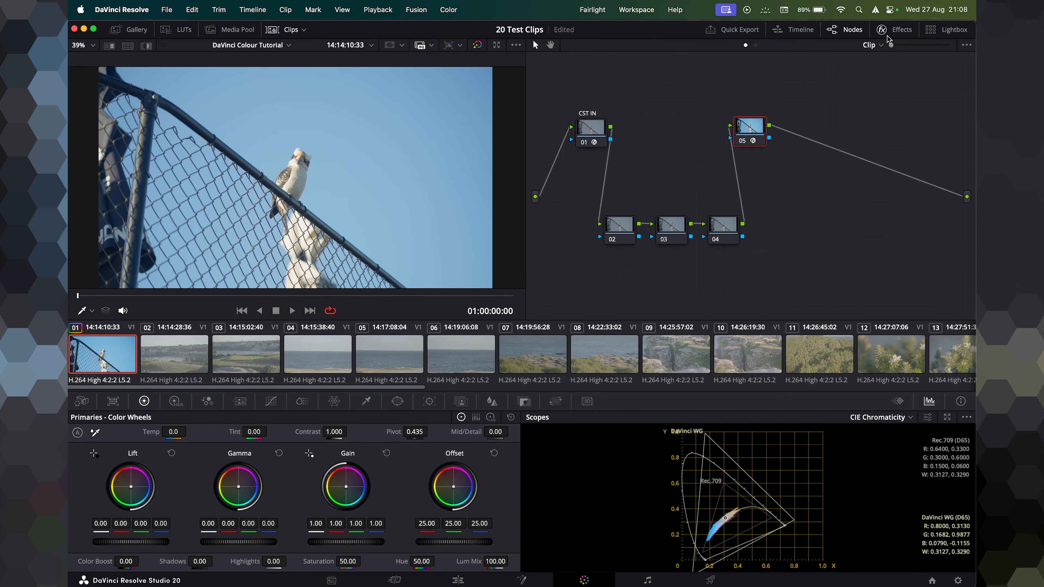
Label node 05 CST OUT and spread the tree out, with CST IN and CST OUT at opposite ends and nodes 02 to 04 between.
left_click_drag(746, 135, 868, 135)
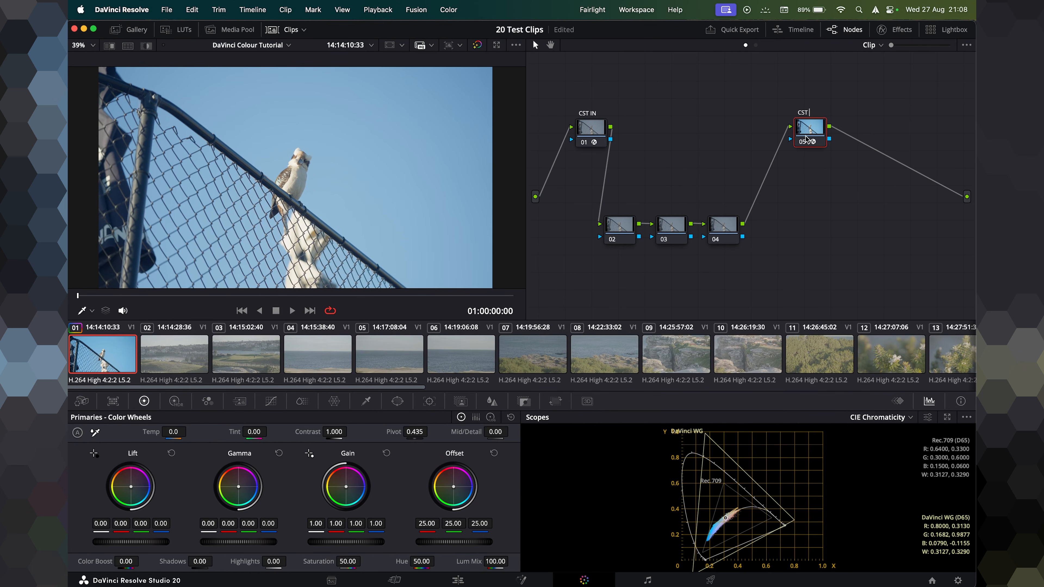
left_click_drag(806, 139, 898, 160)
left_click_drag(588, 211, 812, 218)
left_click_drag(583, 130, 563, 160)
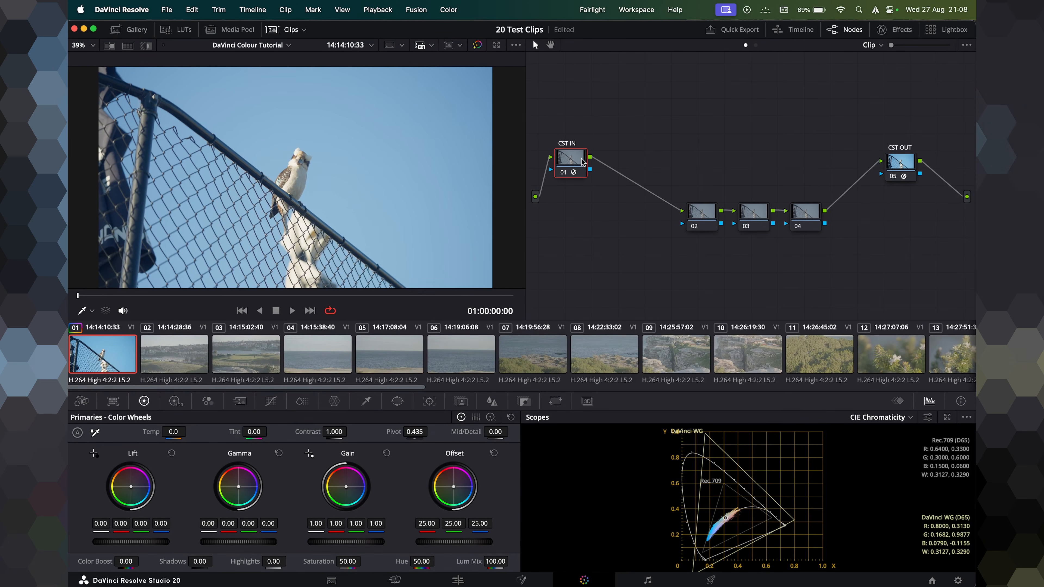
left_click_drag(911, 177, 931, 170)
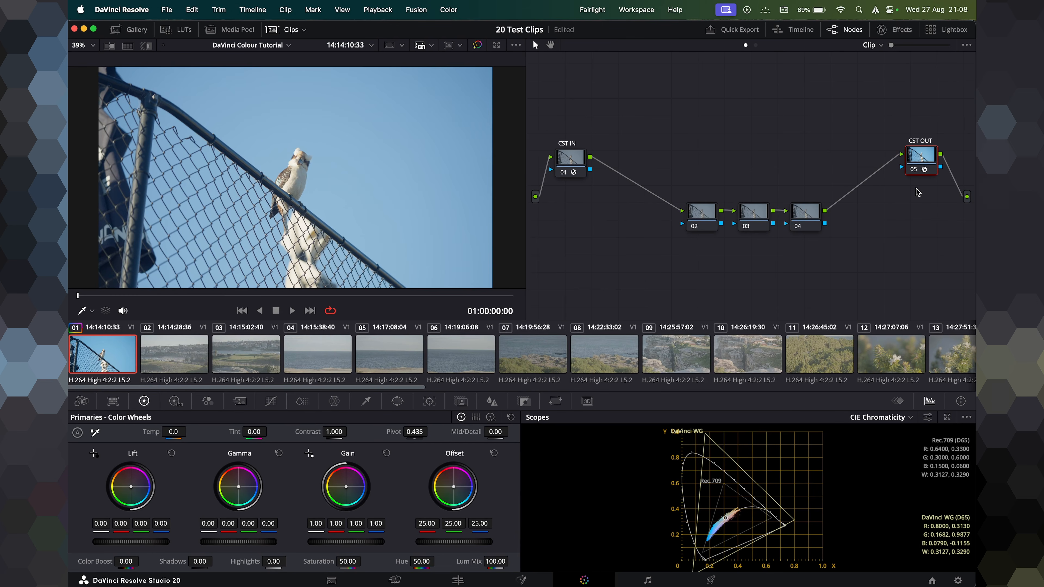
Lock the CST OUT and CST IN nodes and move both slightly higher in the node graph.
right_click(925, 164)
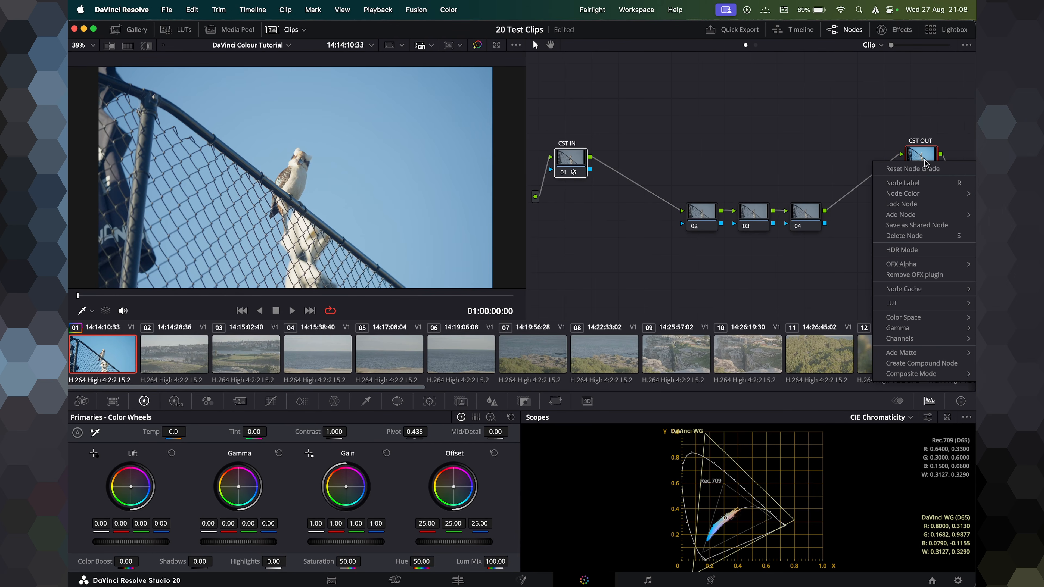
left_click(905, 204)
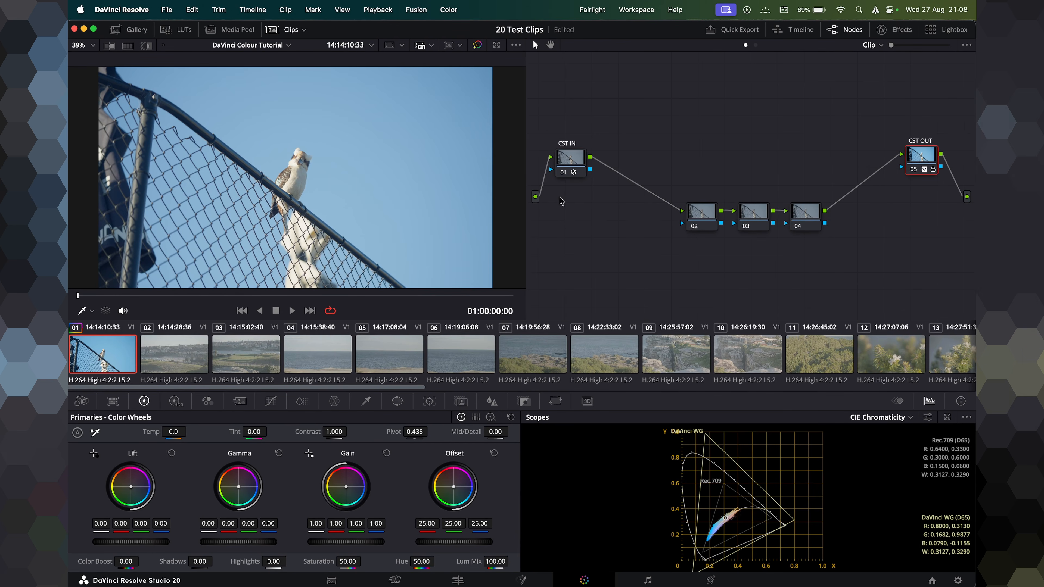
right_click(576, 171)
left_click(606, 211)
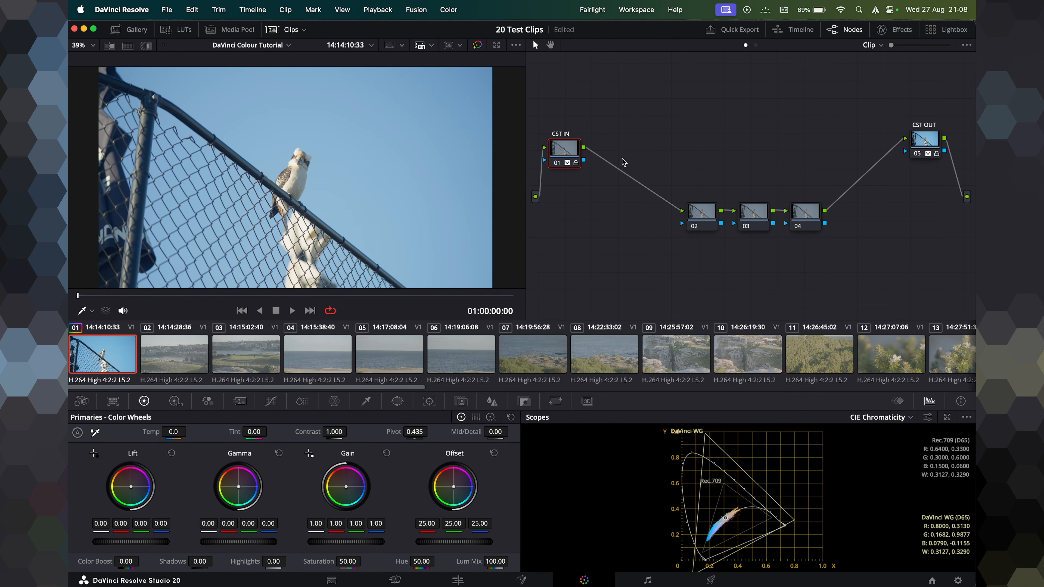
left_click_drag(552, 154, 551, 149)
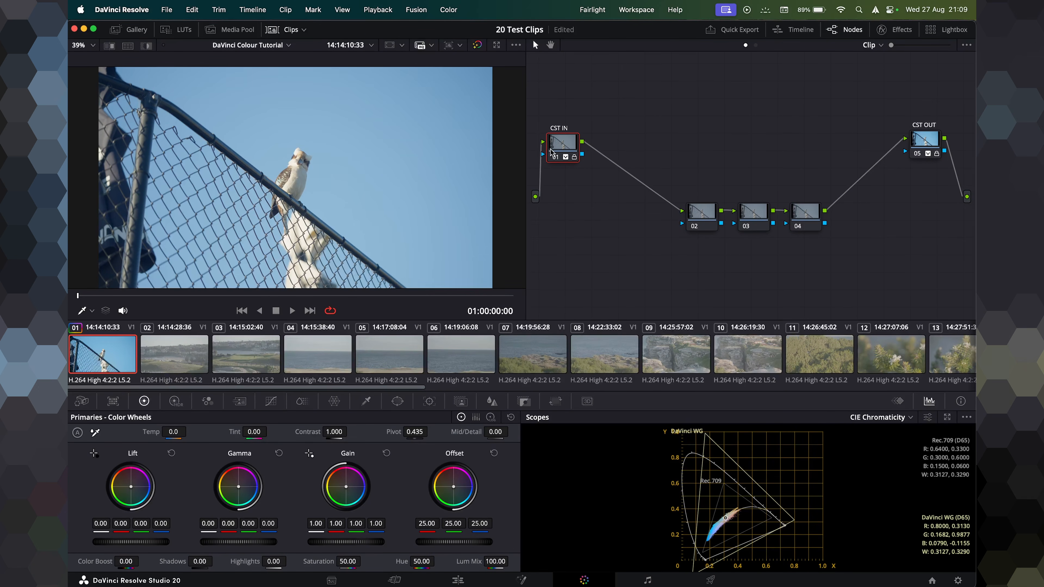
left_click_drag(922, 146, 922, 143)
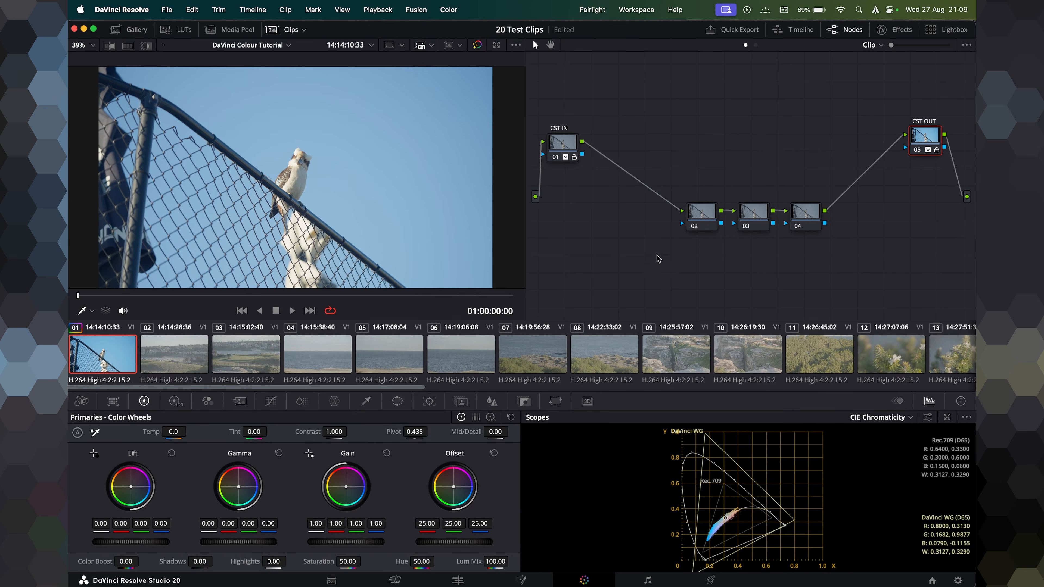
Reposition nodes 02 to 04 as a group, and place node 02 beside CST IN with the label EXP.
left_click_drag(640, 133, 796, 177)
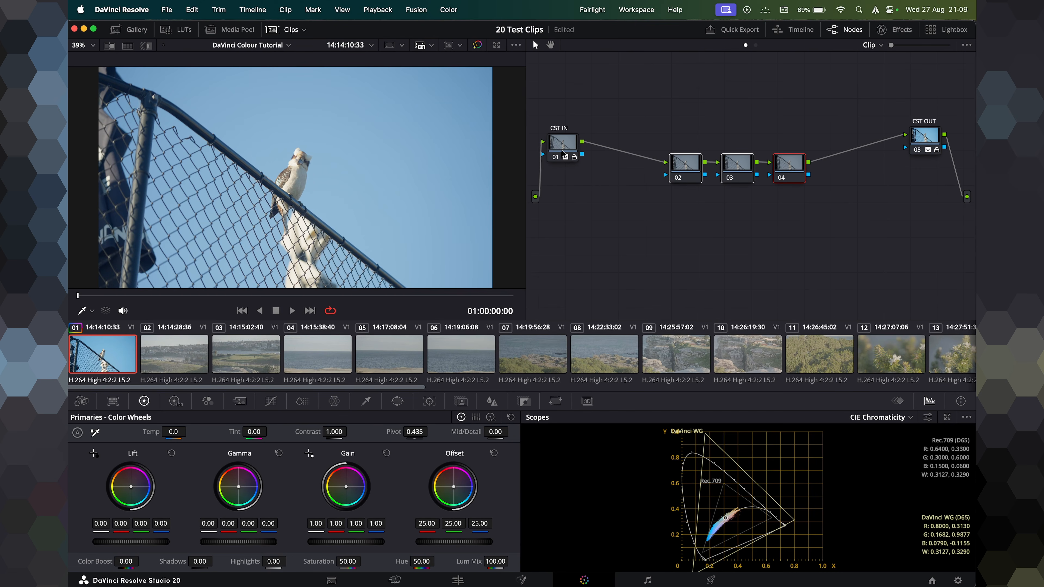
left_click_drag(662, 121, 801, 242)
left_click_drag(787, 173, 788, 218)
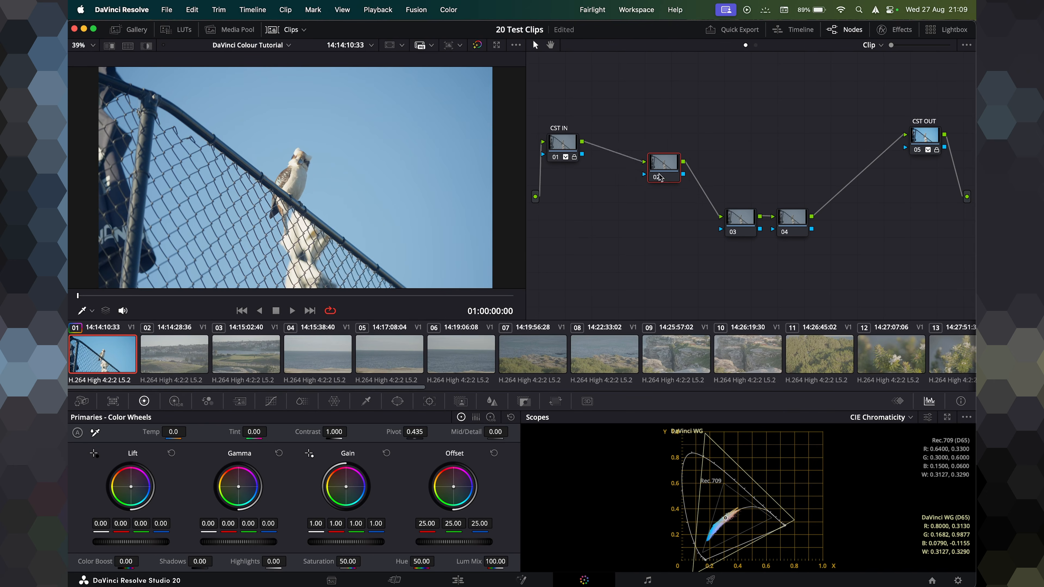
left_click_drag(662, 176, 642, 161)
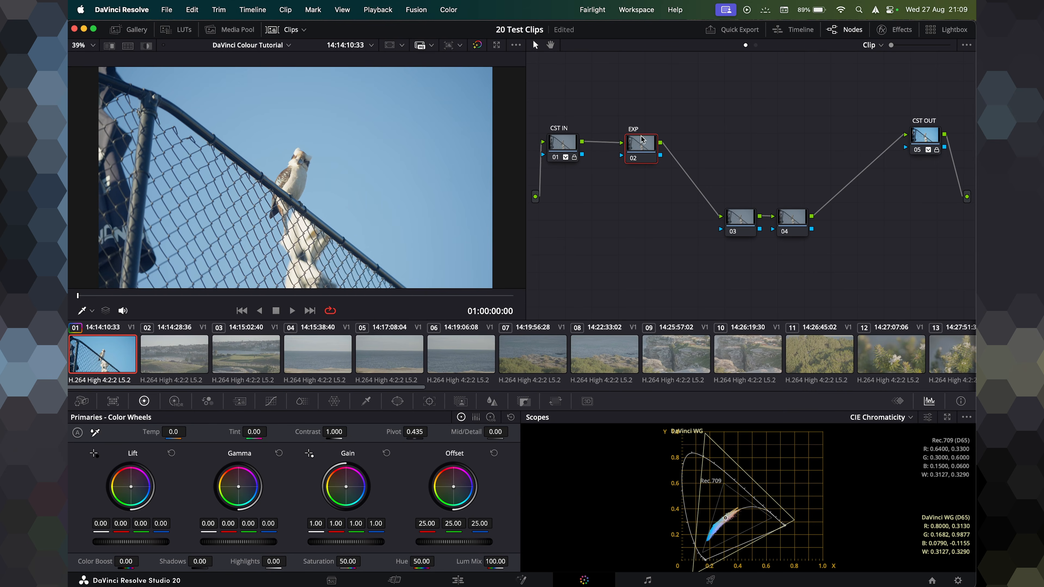
left_click_drag(642, 140, 629, 123)
Label node 03 WB and node 04 CONTRAST, and group them with EXP in a row below the two CST nodes.
left_click_drag(738, 224, 720, 205)
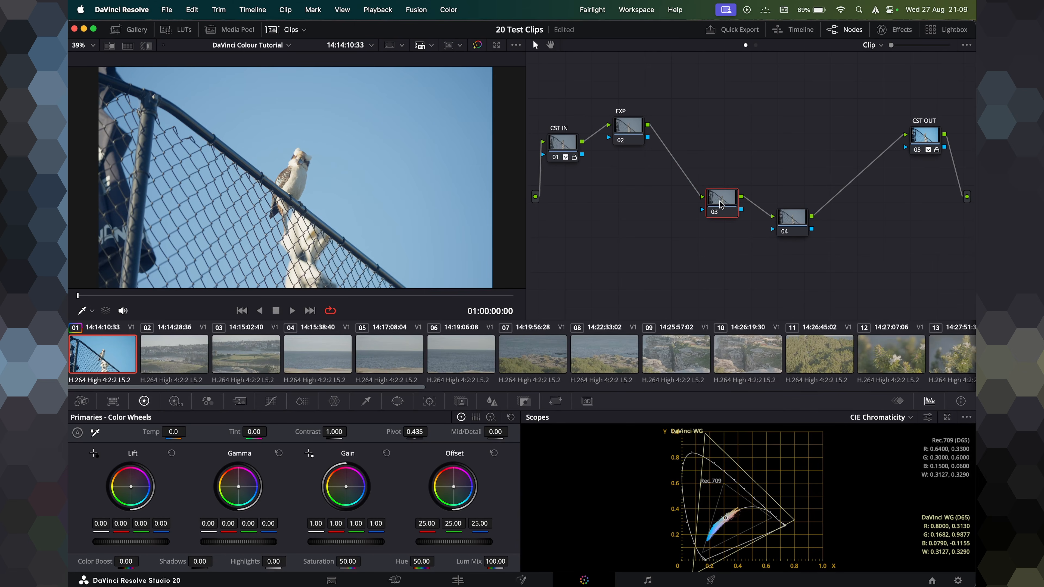
left_click_drag(716, 200, 670, 125)
left_click(806, 223)
left_click_drag(806, 224, 743, 132)
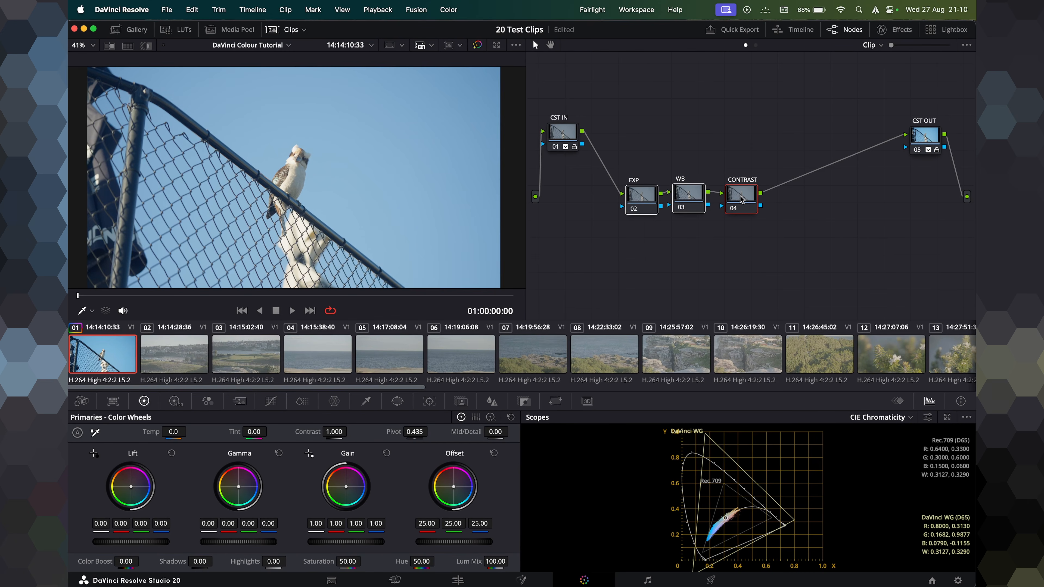
left_click_drag(807, 288, 705, 229)
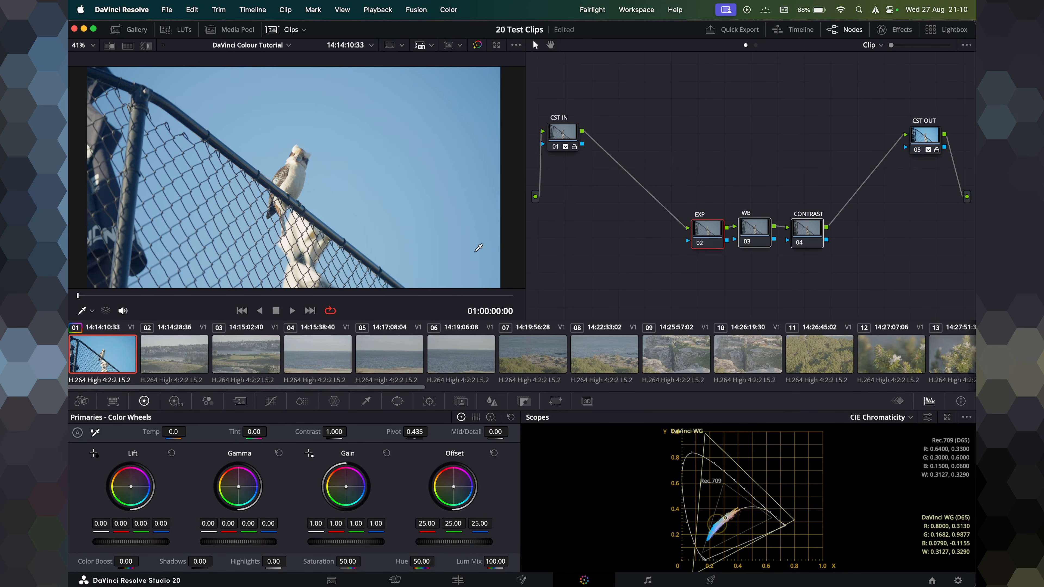
Look through the neighbouring clips' node graphs from clip 02 onwards, and return to clip 01.
left_click(184, 368)
left_click(238, 364)
left_click(296, 358)
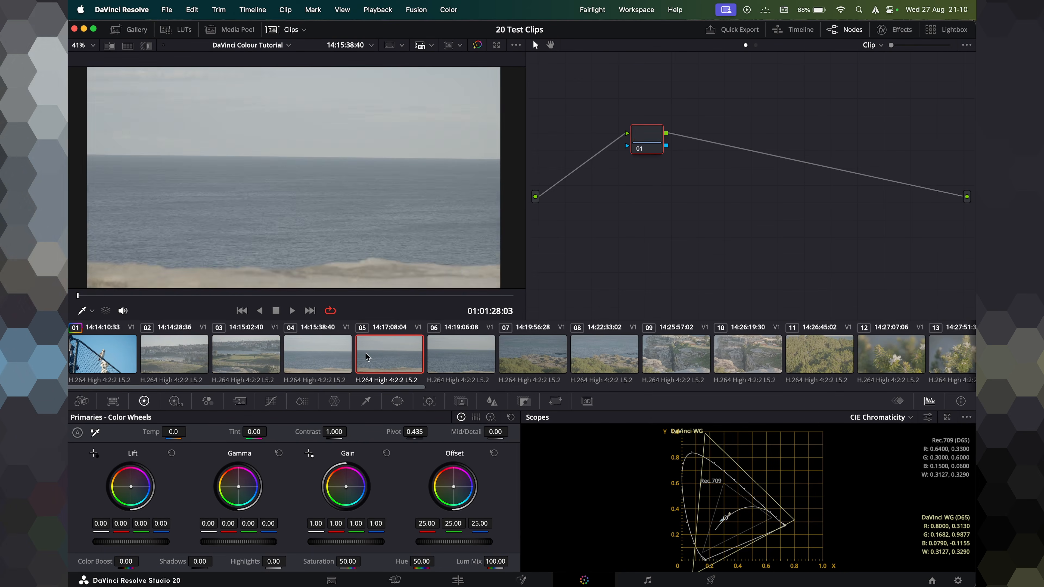
left_click(77, 353)
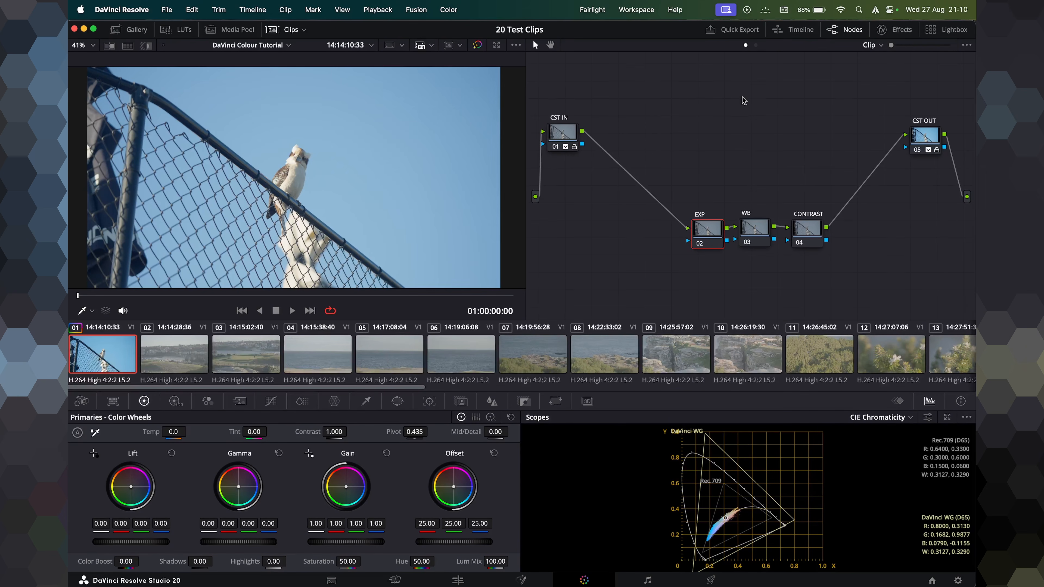
Review the finished tree by selecting CST IN, CST OUT and the EXP, WB and CONTRAST nodes in turn.
mouse_move(962, 584)
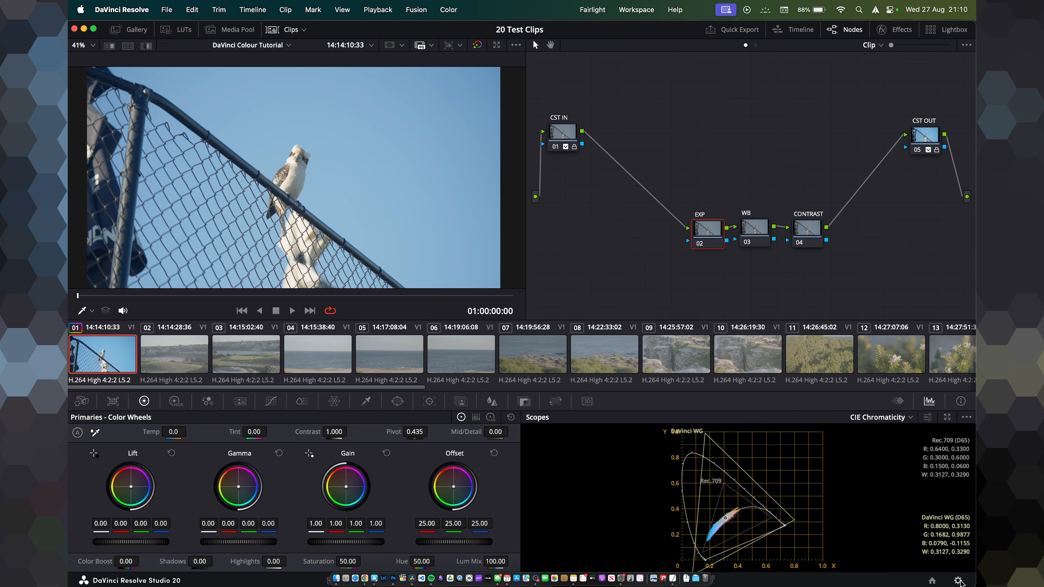
left_click(573, 136)
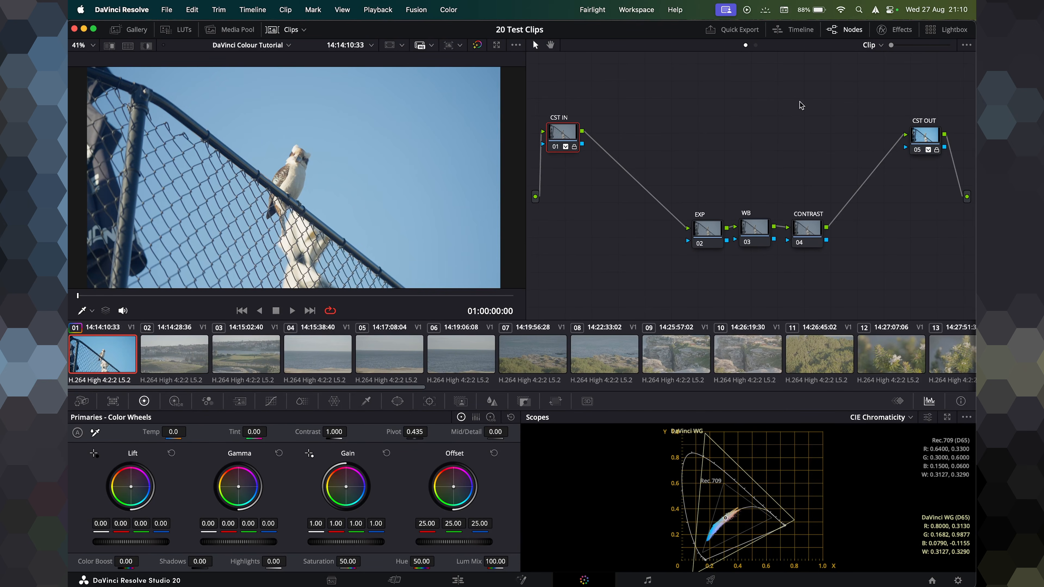
left_click_drag(925, 137, 925, 136)
left_click_drag(685, 181, 850, 282)
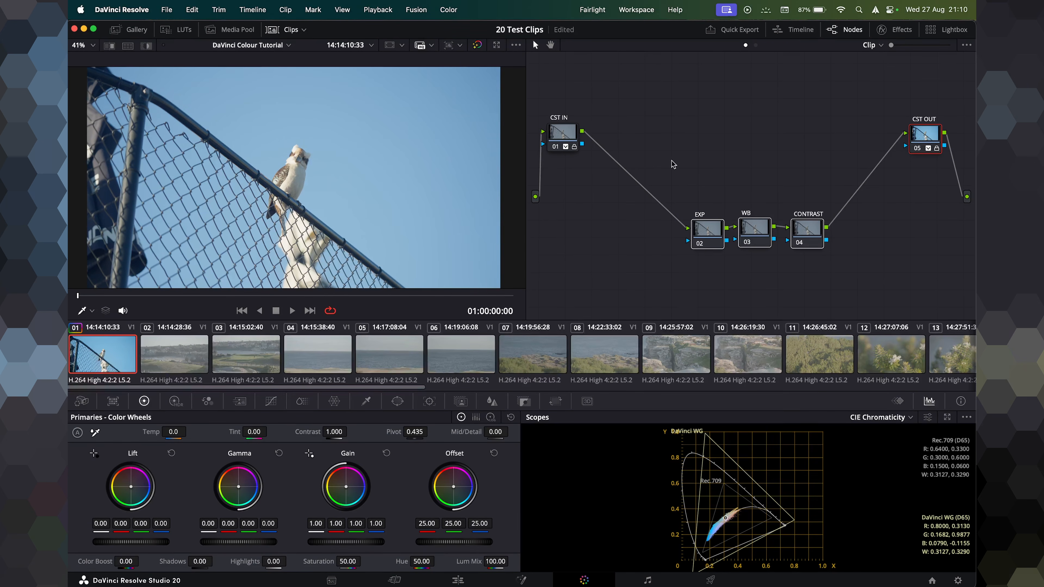
Open the Gallery, look through the existing PowerGrade albums, and add a new PowerGrade album.
left_click(124, 29)
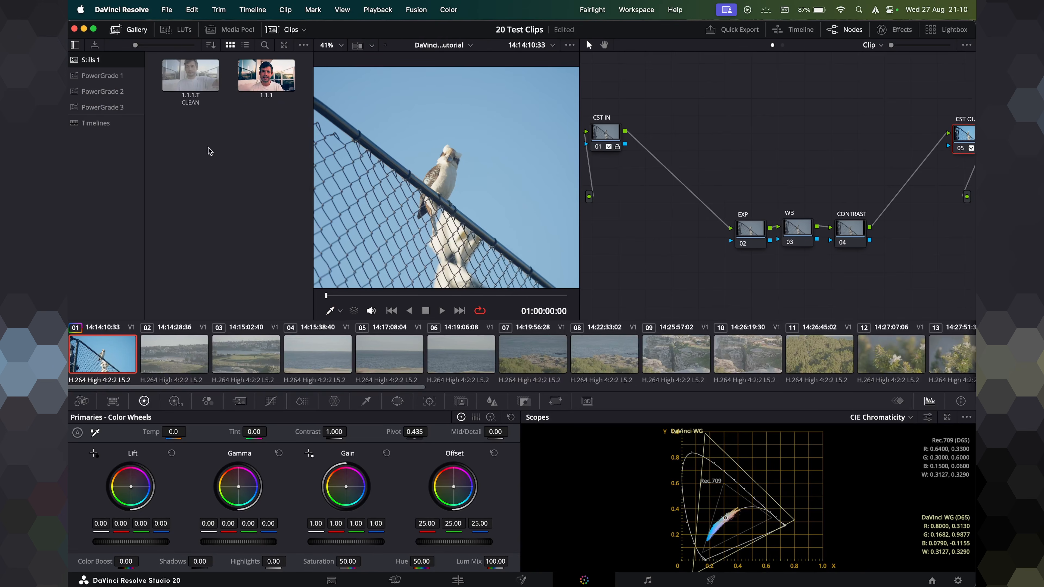
left_click(103, 75)
left_click(103, 91)
left_click(106, 107)
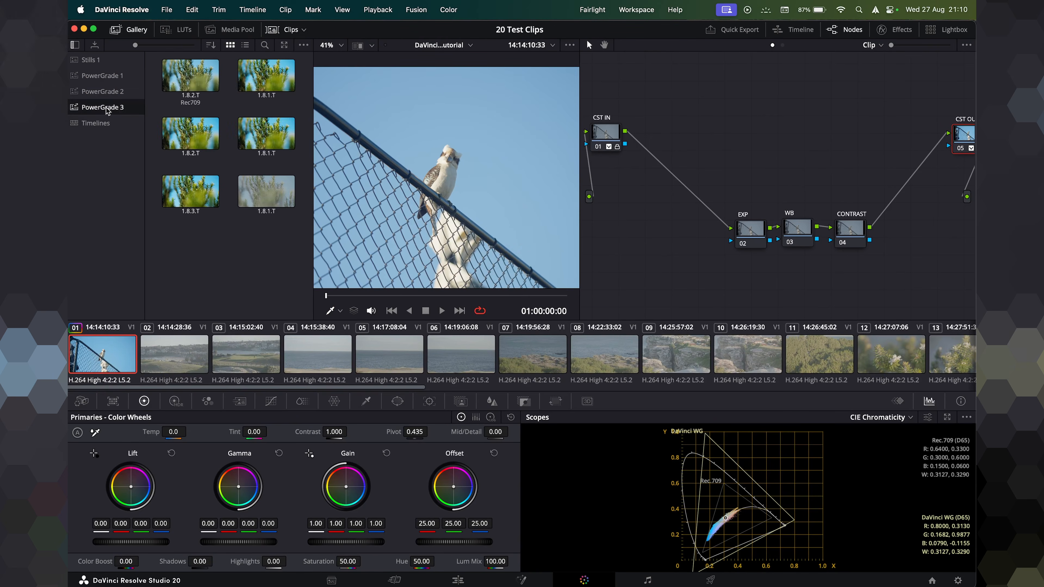
right_click(90, 173)
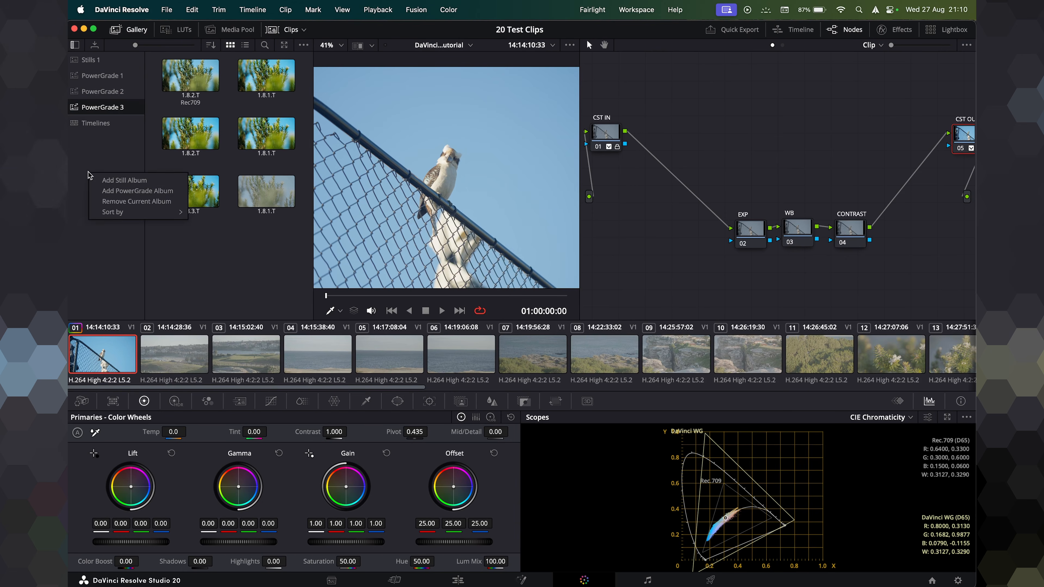
left_click(106, 193)
Bring CST IN and CST OUT inward in the node graph, and grab a still of clip 01 into the PowerGrade 4 album.
left_click_drag(964, 134, 915, 123)
left_click_drag(602, 141, 641, 132)
left_click_drag(623, 84, 907, 287)
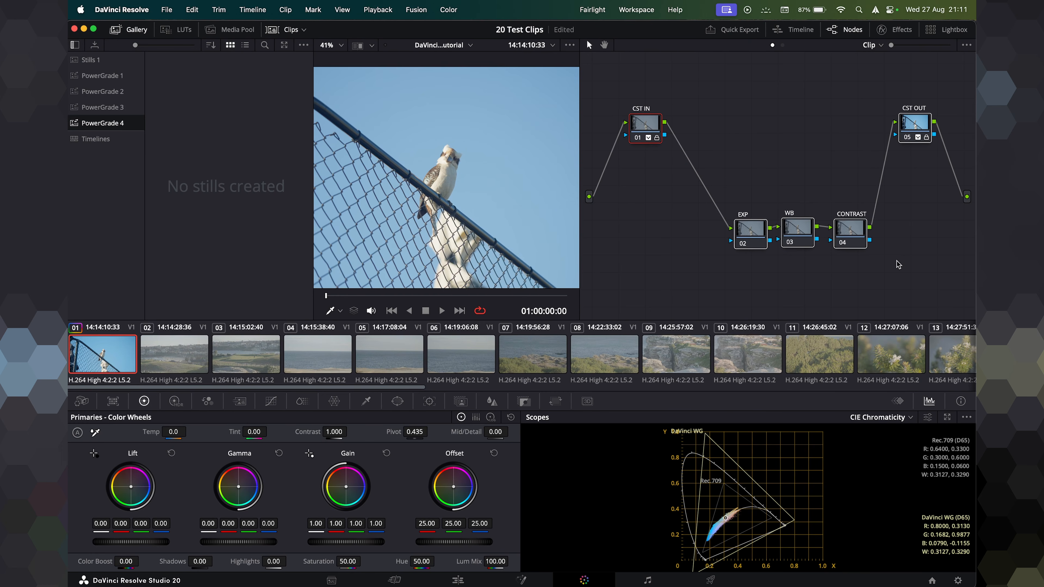
right_click(194, 158)
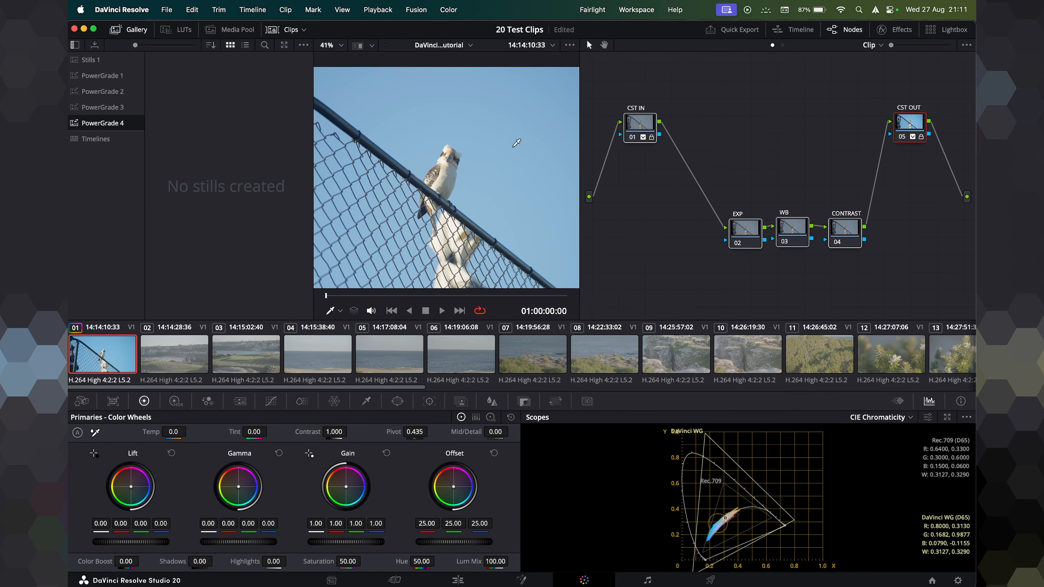
right_click(461, 117)
left_click(497, 126)
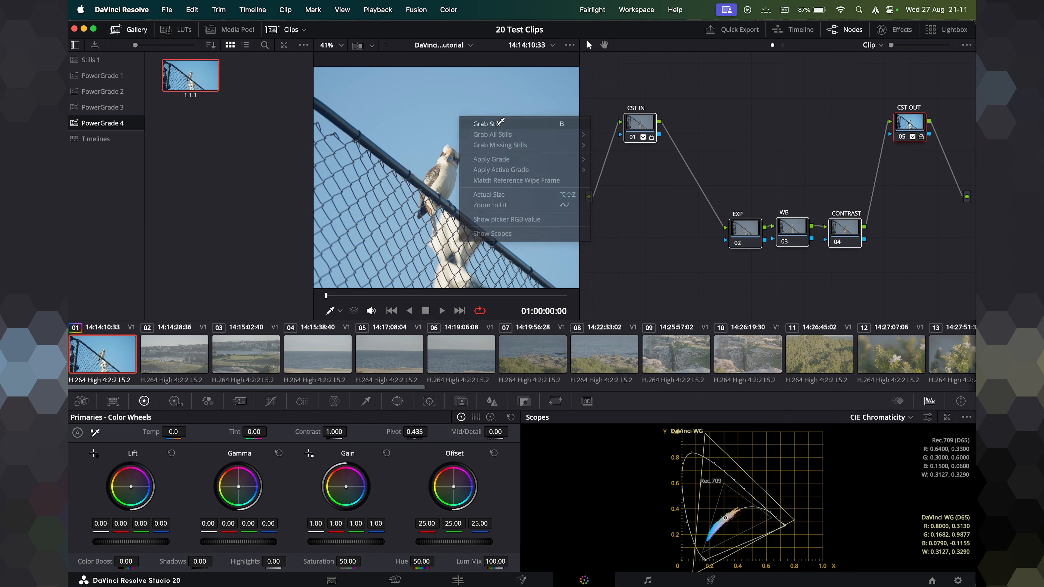
Delete all nodes from clip 01 and rebuild the tree by applying the still saved in the PowerGrade 4 album.
right_click(184, 72)
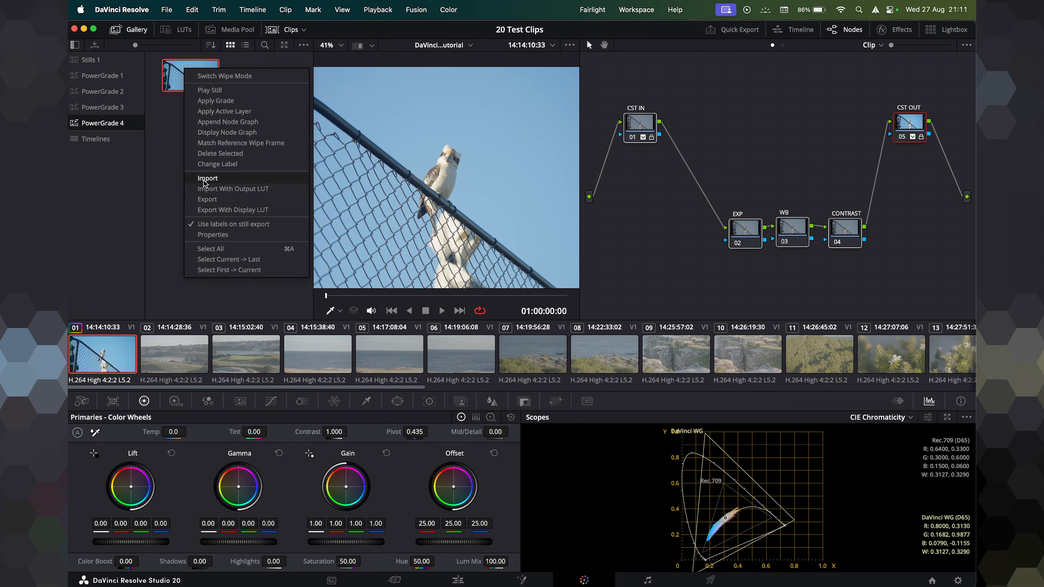
left_click(171, 146)
left_click_drag(621, 81, 914, 263)
key("Delete")
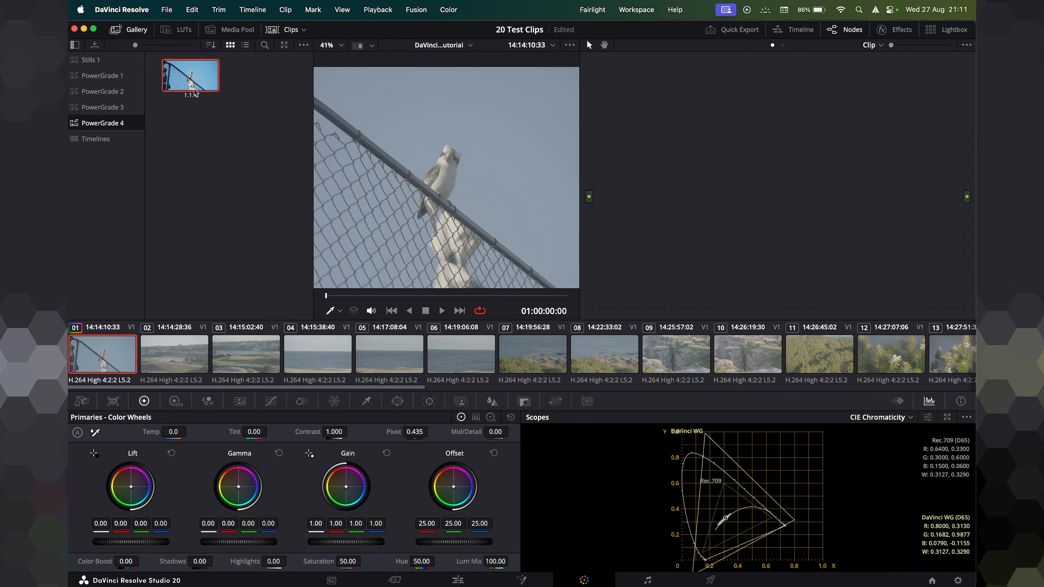
left_click_drag(187, 85, 754, 157)
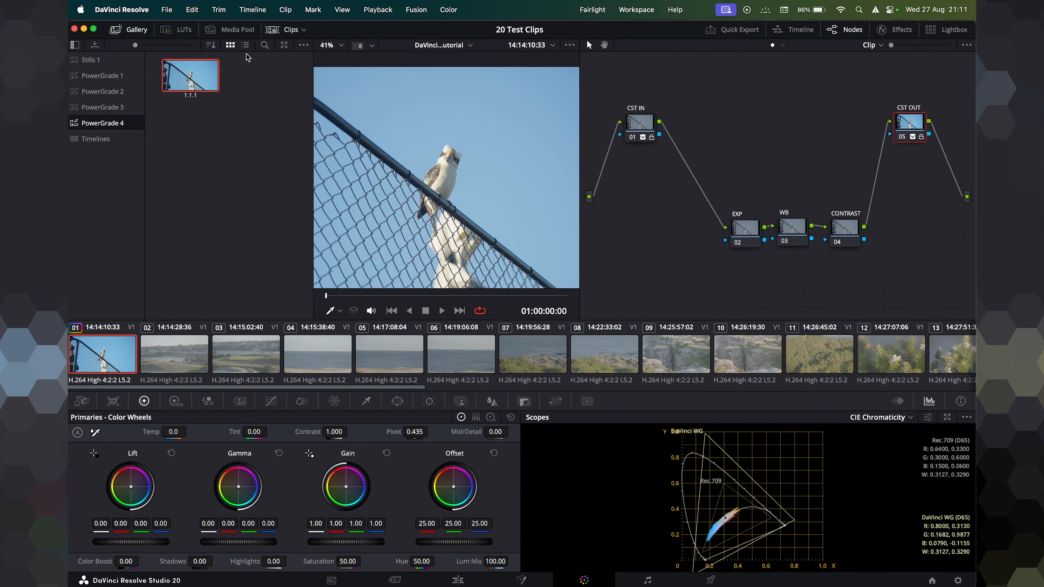
Apply the saved PowerGrade 4 still to clips 02, 03 and 04 to give each the same node tree.
left_click(171, 371)
left_click_drag(197, 83, 700, 148)
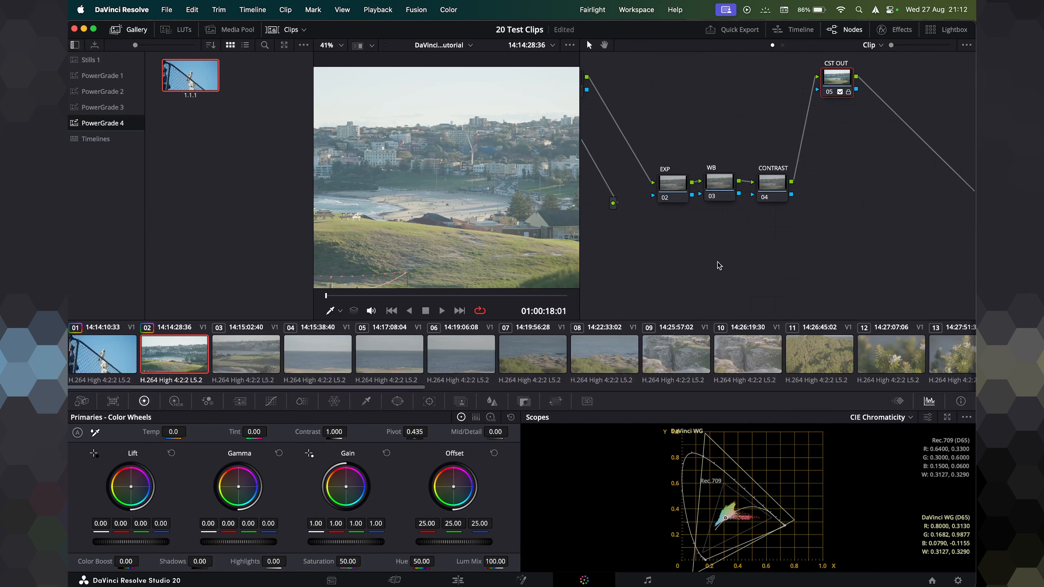
left_click(262, 346)
left_click_drag(186, 86, 670, 105)
left_click(303, 351)
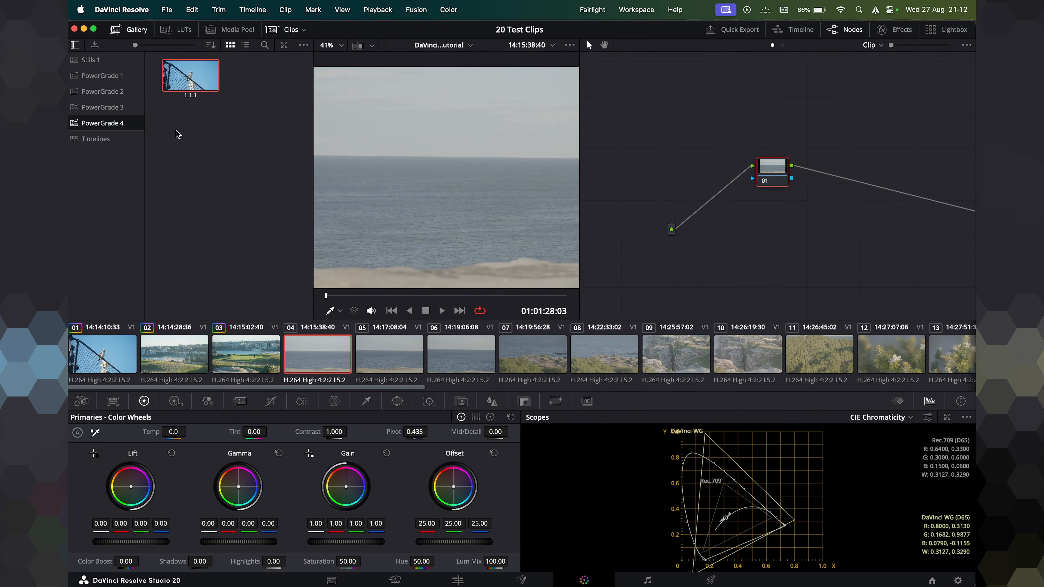
left_click(239, 369)
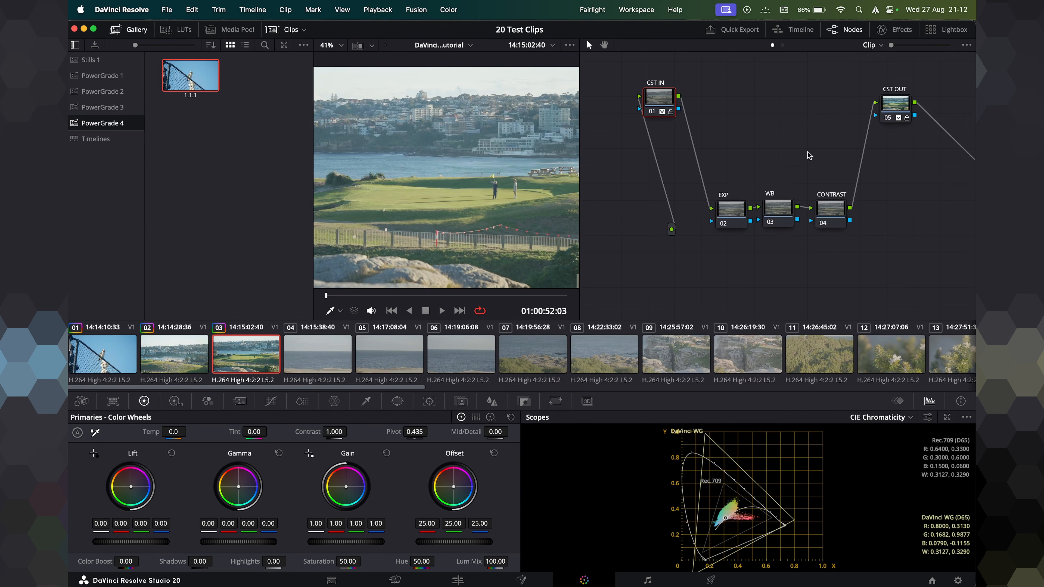
left_click(335, 357)
left_click_drag(195, 80, 757, 178)
Apply the PowerGrade 4 still to clip 07, shift its CST IN node slightly inward, and preview the clip in playback.
left_click(533, 354)
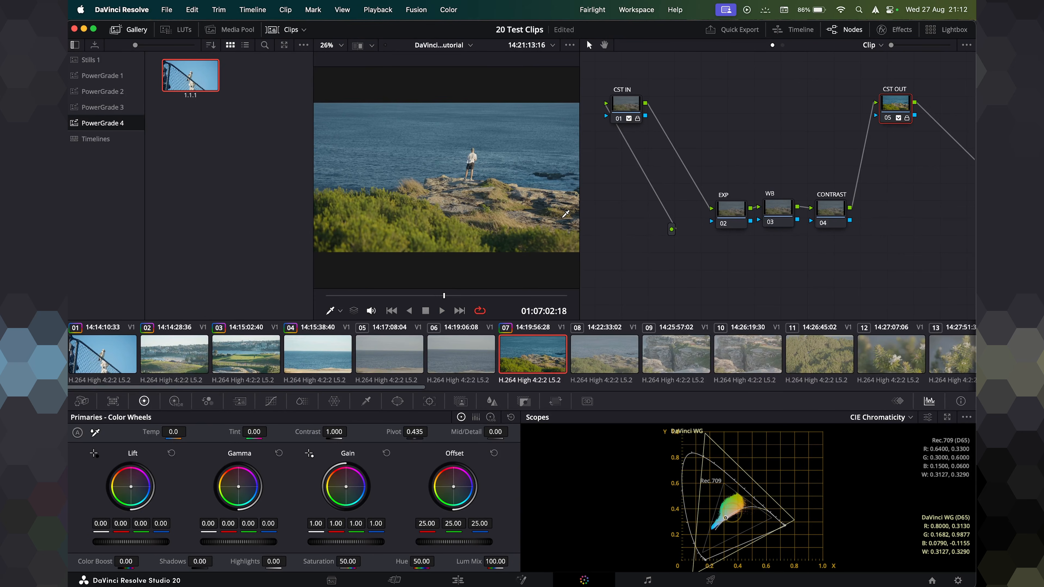
left_click_drag(621, 107, 636, 107)
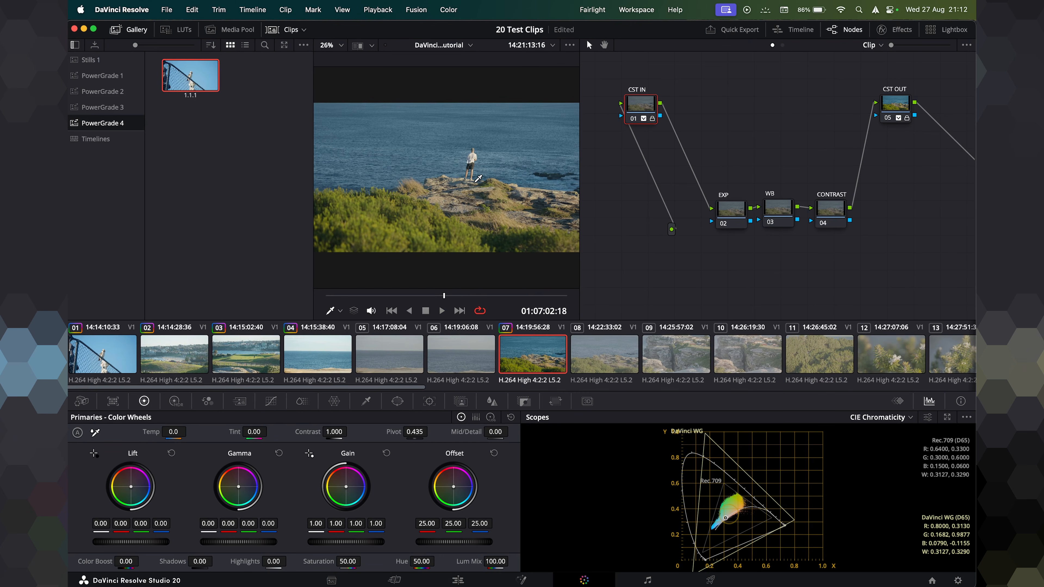
key("space")
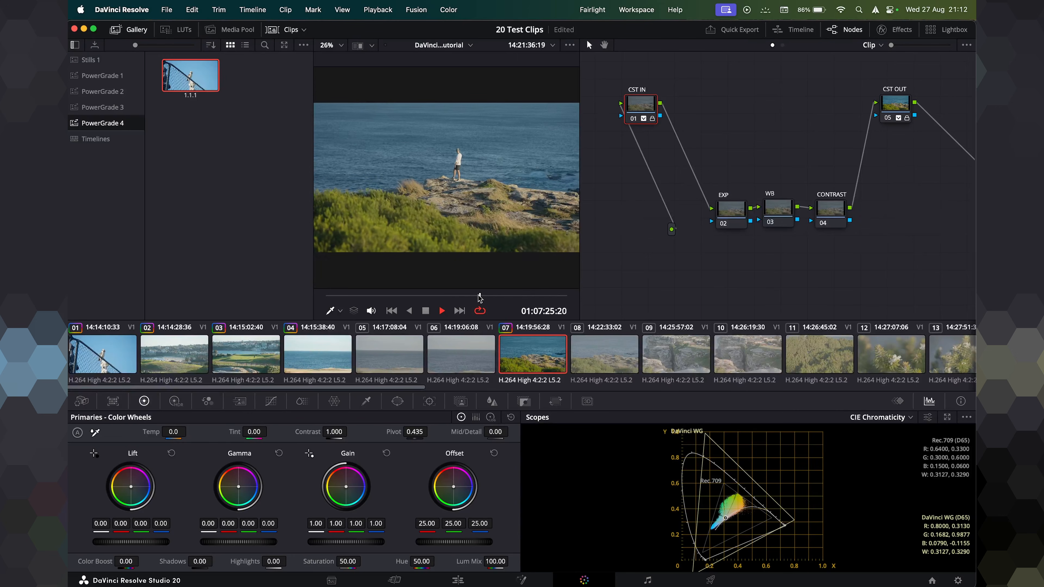
key("space")
Hide the Gallery and the clip strip, and reposition the whole node tree between the graph's input and output.
left_click(139, 29)
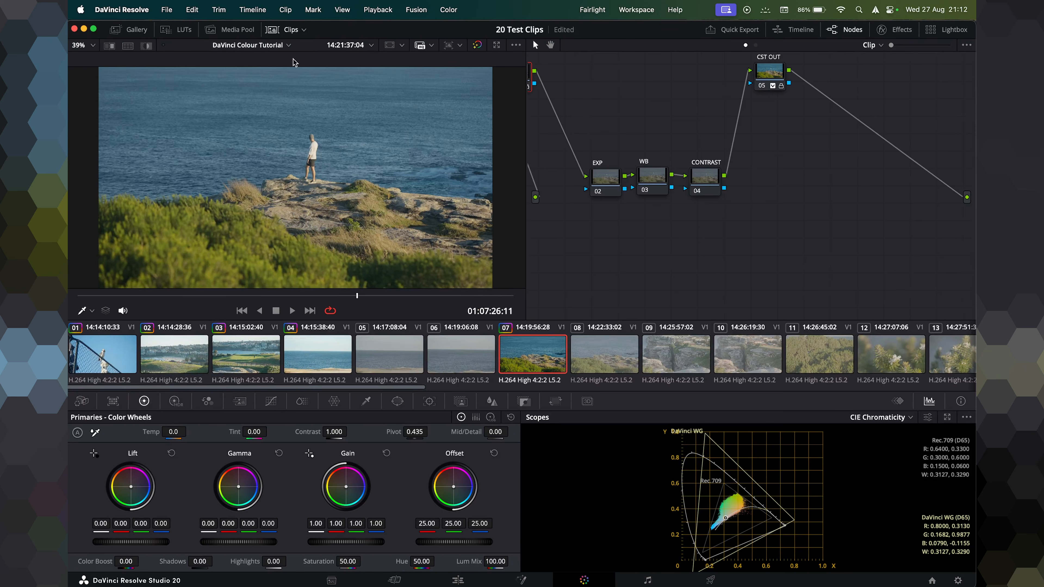
left_click(288, 36)
left_click_drag(839, 257, 534, 93)
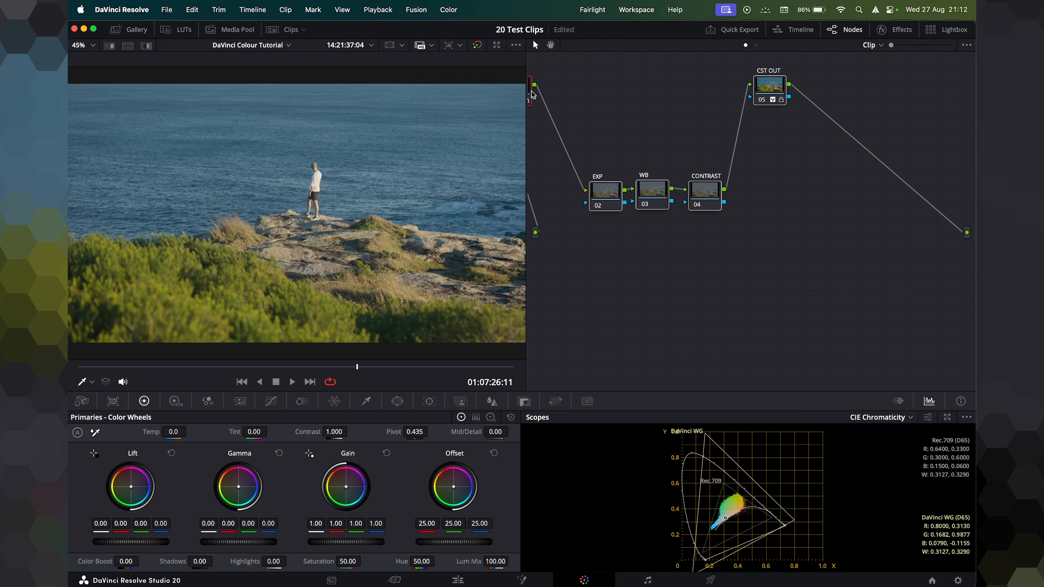
left_click_drag(816, 266, 489, 59)
left_click_drag(770, 88, 857, 141)
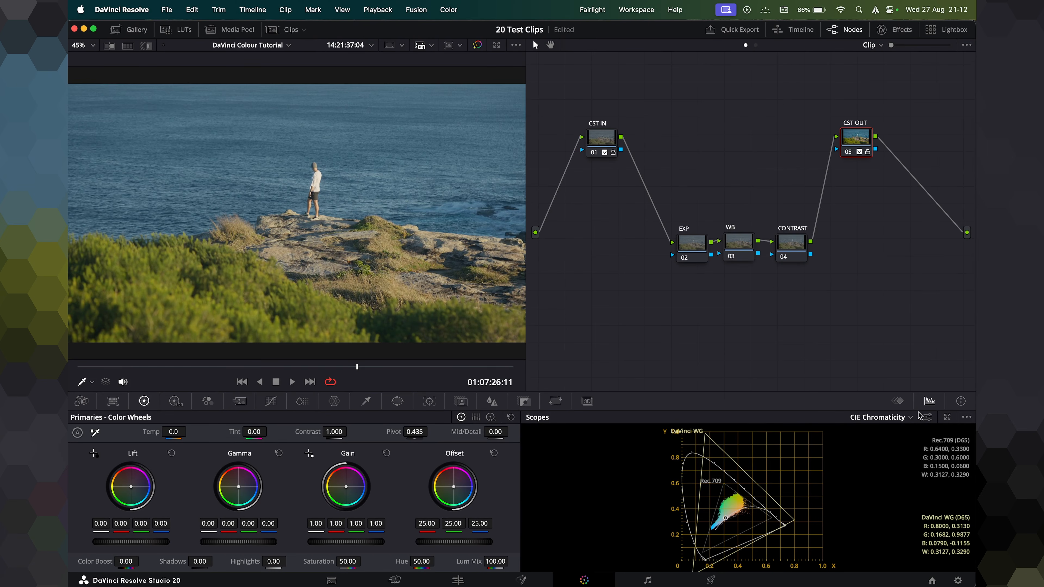
Switch the scope to Parade and move the EXP node up beside CST IN.
left_click(911, 418)
left_click(906, 432)
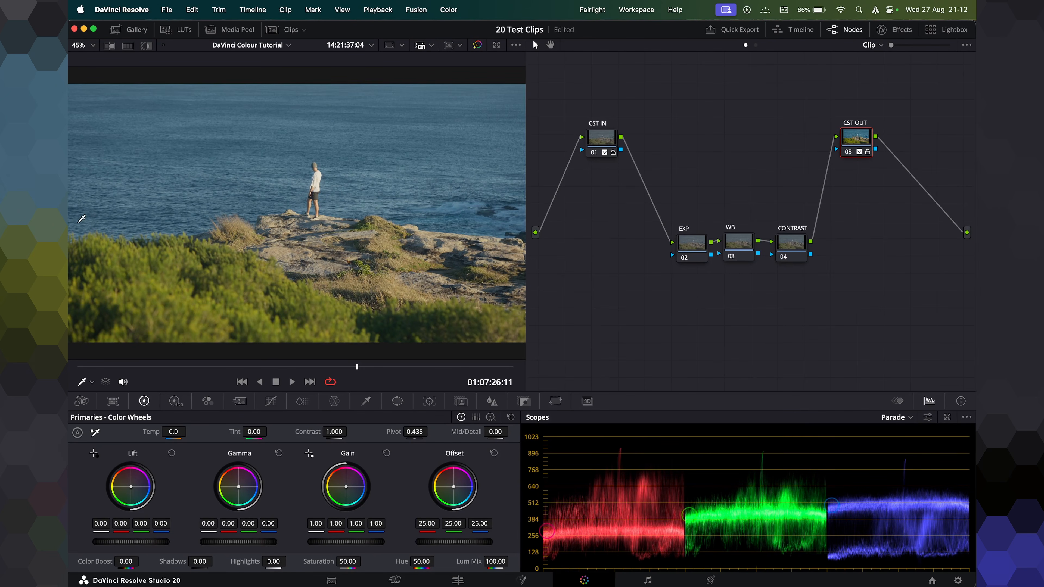
left_click_drag(697, 244, 651, 144)
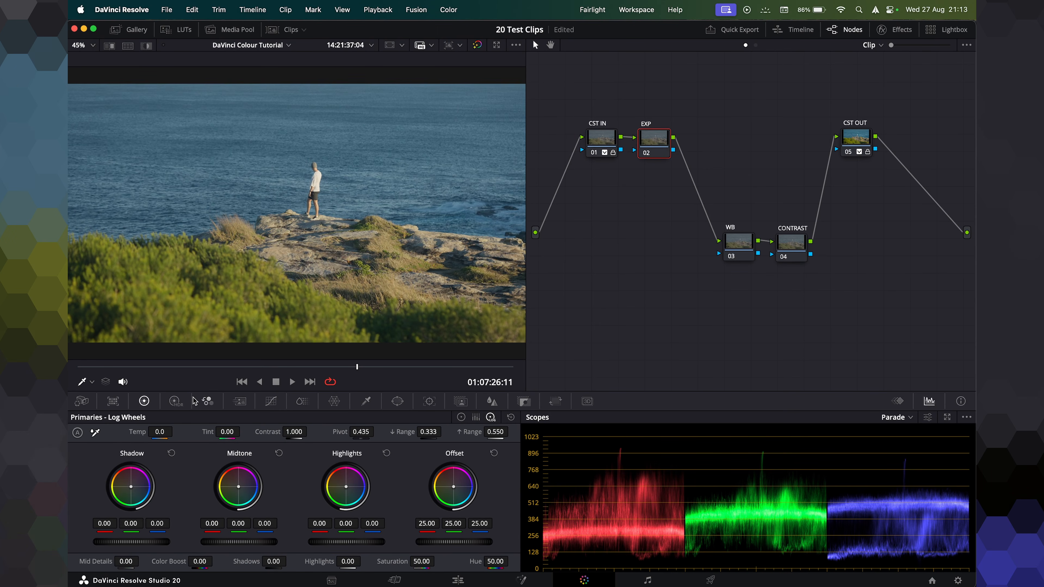
Compare the High Dynamic Range color wheels with the Primaries Log Wheels and Color Wheels for the EXP node.
left_click(175, 401)
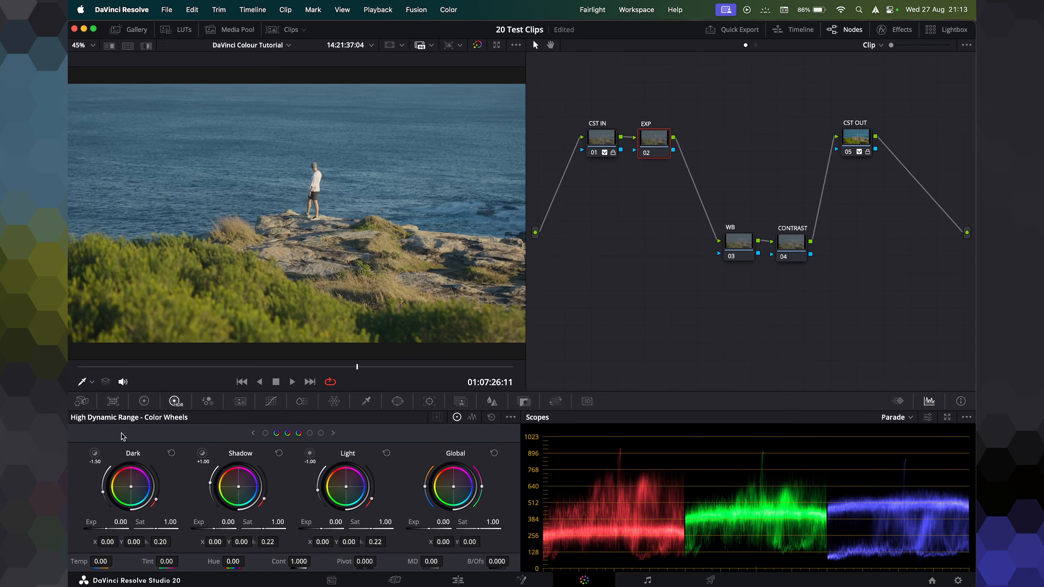
left_click(144, 401)
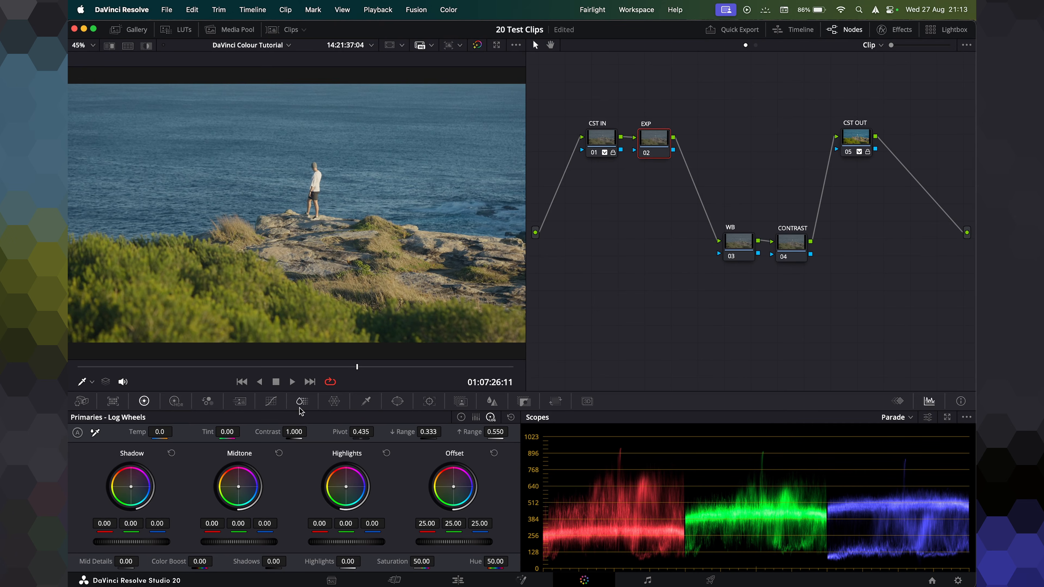
left_click(462, 418)
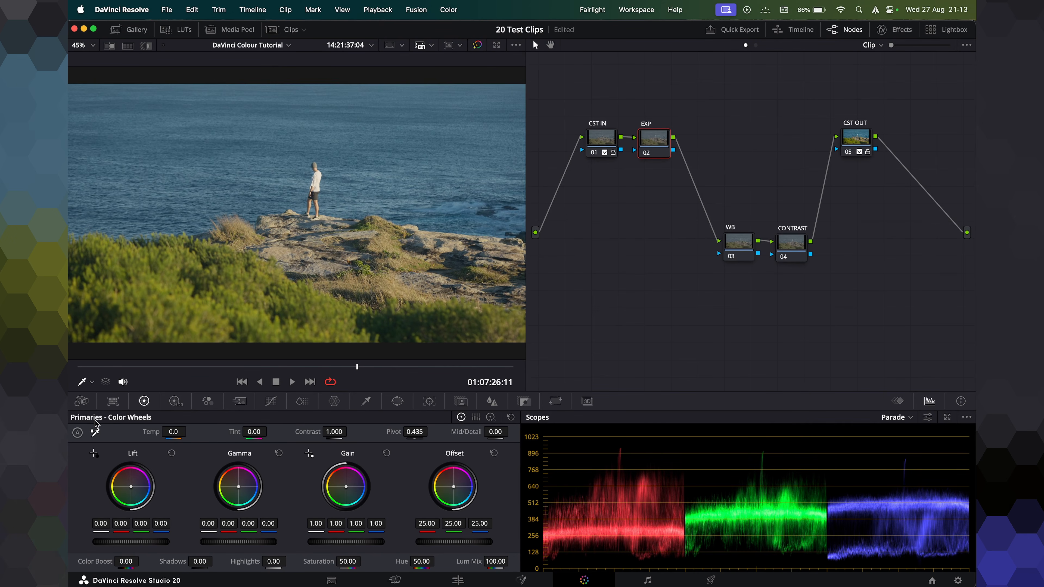
left_click(176, 402)
left_click(143, 401)
Try raising Lift to 0.03 and shifting Gamma and Gain on the EXP node, and reset the primaries.
left_click_drag(95, 545, 120, 542)
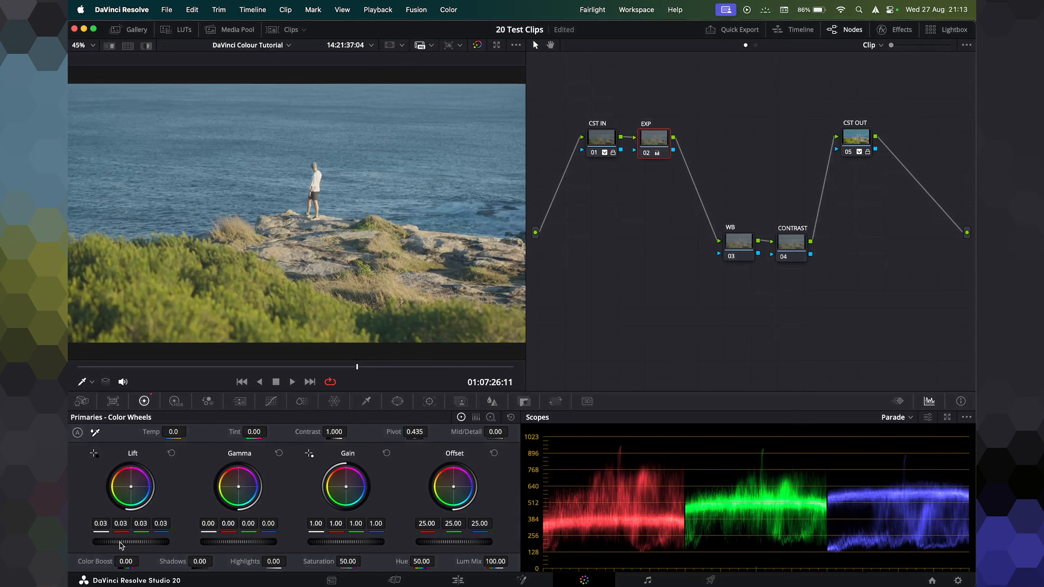
left_click_drag(255, 545, 240, 545)
mouse_move(335, 543)
left_mouse_down()
mouse_move(360, 544)
mouse_move(352, 542)
left_mouse_up()
left_click(510, 417)
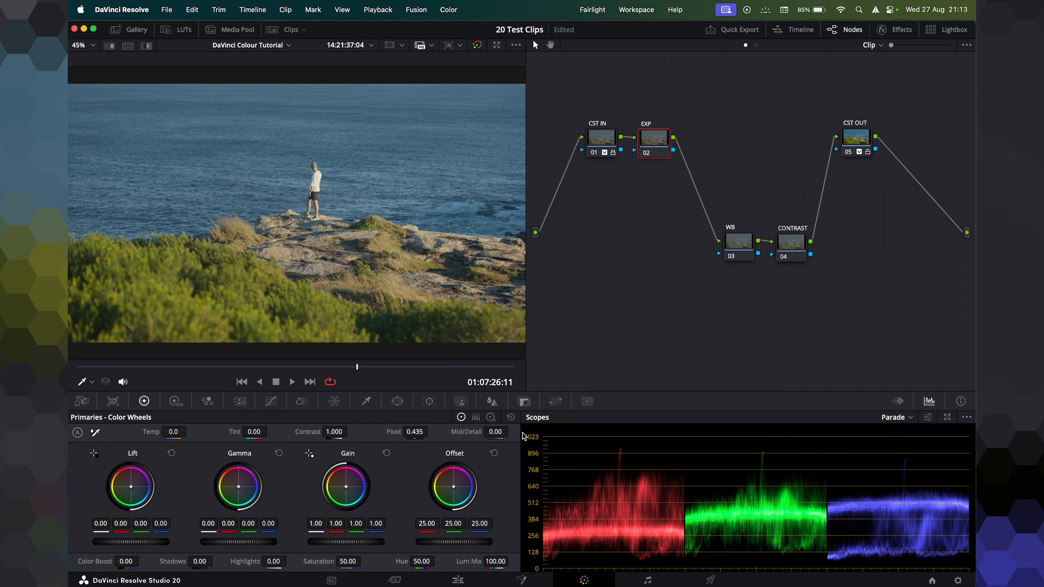
Look over the High Dynamic Range wheels and the Primaries Log Wheels once more on the EXP node.
left_click(491, 418)
left_click(175, 402)
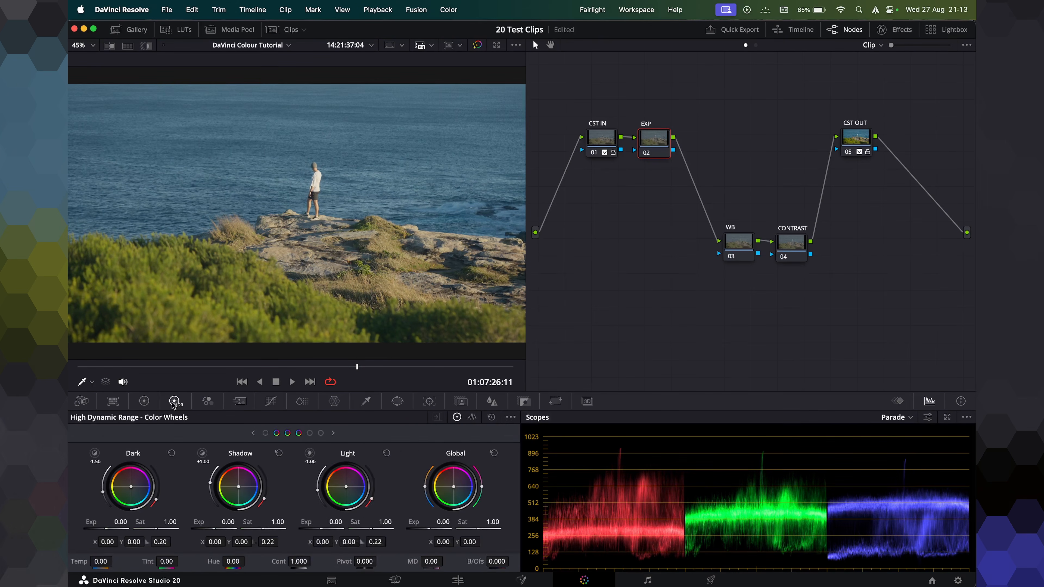
left_click(143, 401)
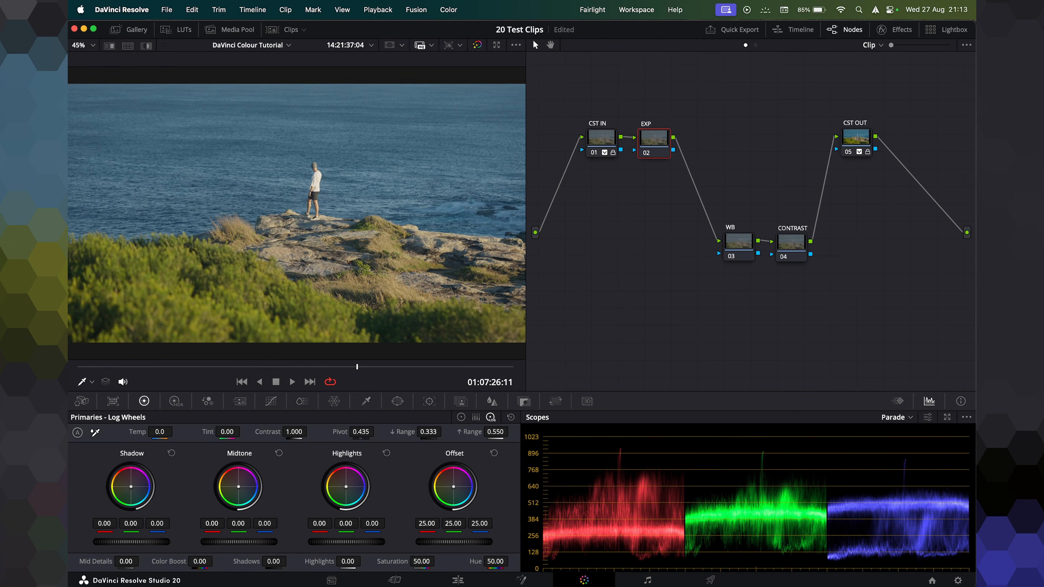
Bring a grayscale gradient clip into the timeline from the Edit page, and move its node toward the middle of the Color page graph.
left_click(458, 580)
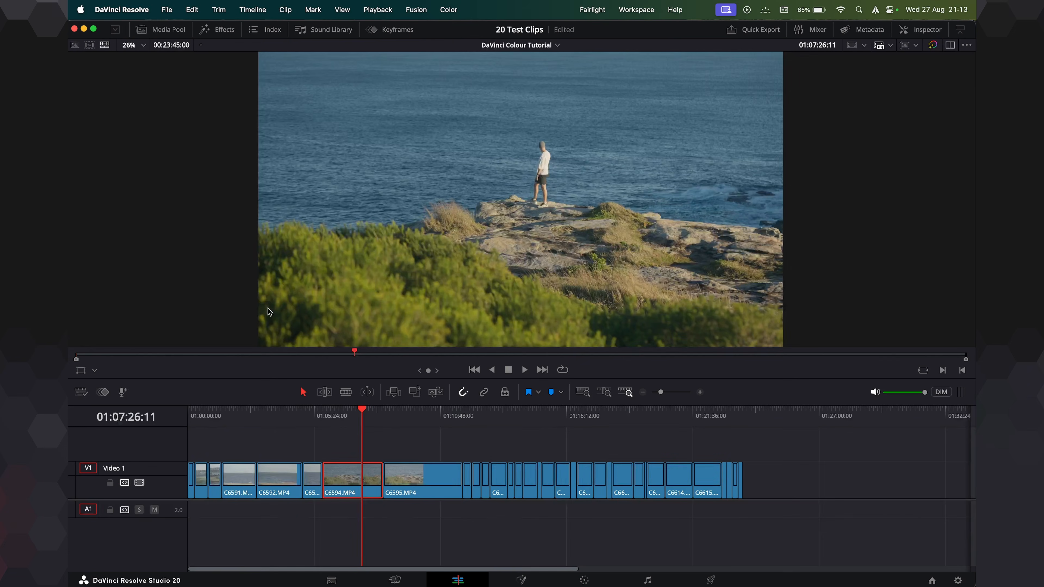
left_click(161, 30)
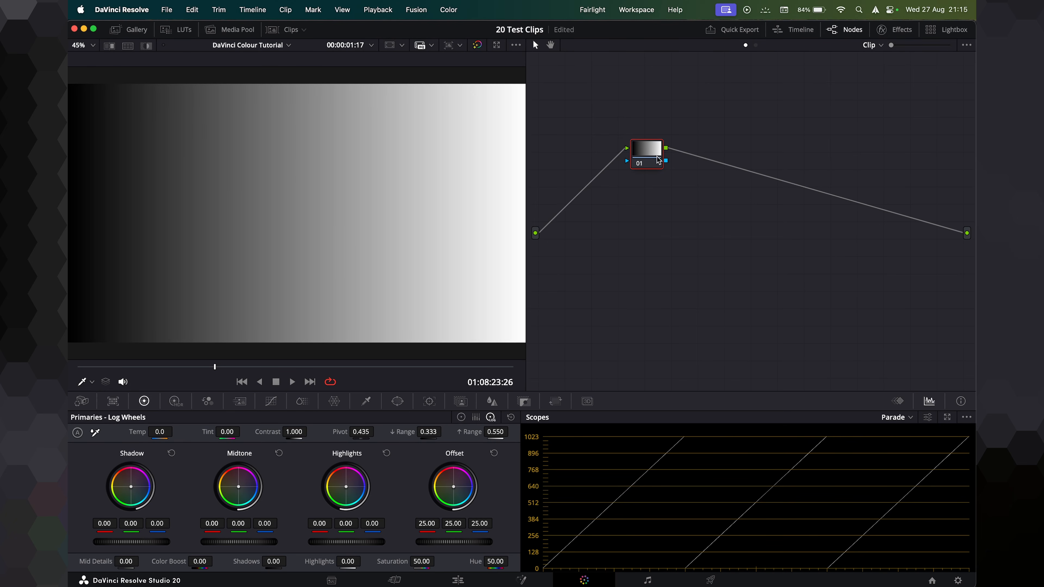
left_click_drag(654, 155, 719, 174)
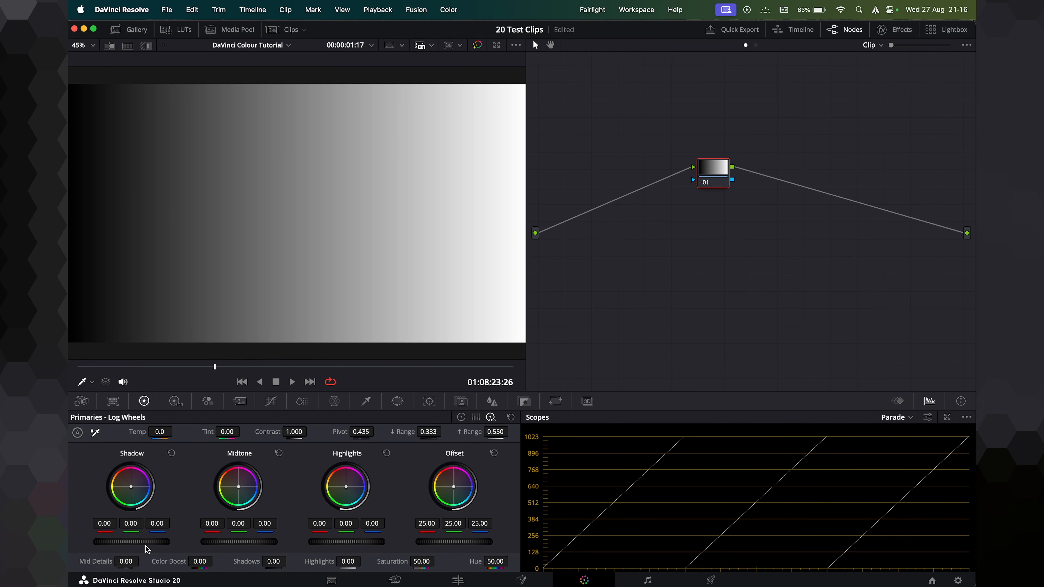
Try shifting the Shadow level of the gradient clip with the Log Wheels, and reset it.
mouse_move(132, 542)
left_mouse_down()
mouse_move(69, 542)
mouse_move(197, 542)
mouse_move(72, 542)
mouse_move(191, 543)
mouse_move(111, 542)
mouse_move(164, 542)
mouse_move(134, 542)
left_mouse_up()
mouse_move(134, 542)
left_mouse_down()
mouse_move(119, 542)
mouse_move(150, 545)
left_mouse_up()
left_click(511, 417)
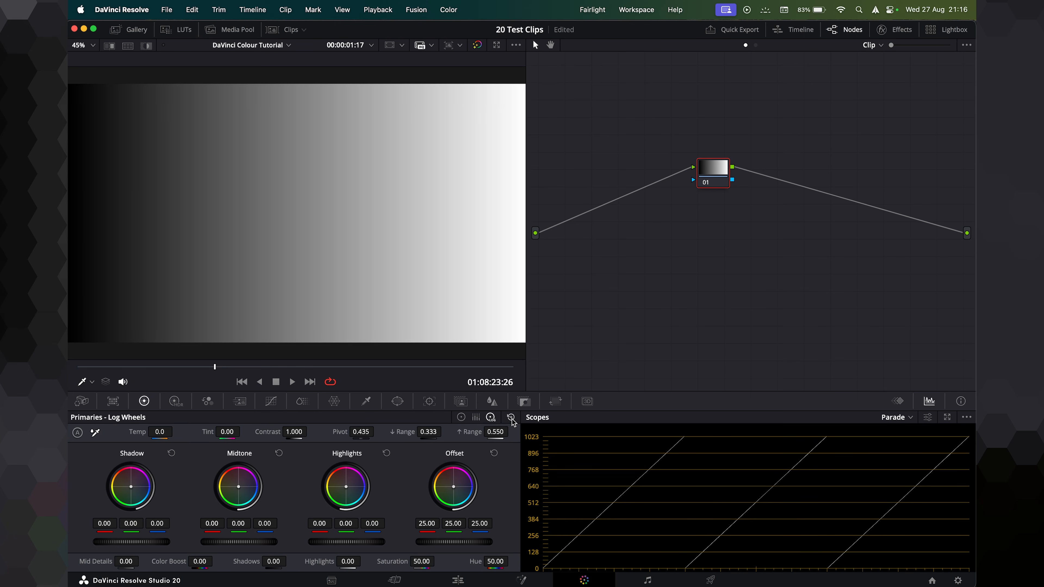
Adjust the gradient clip's Lift with the Primaries Color Wheels and leave it at 0.01.
left_click(462, 418)
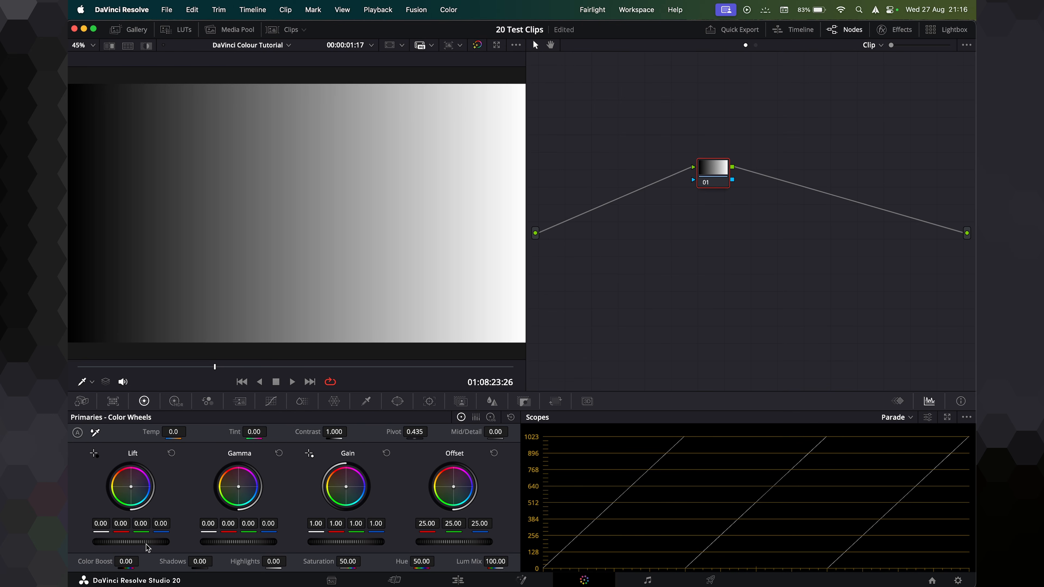
mouse_move(130, 542)
left_mouse_down()
mouse_move(55, 542)
mouse_move(119, 545)
left_mouse_up()
mouse_move(119, 545)
left_mouse_down()
mouse_move(165, 545)
mouse_move(48, 545)
mouse_move(120, 545)
left_mouse_up()
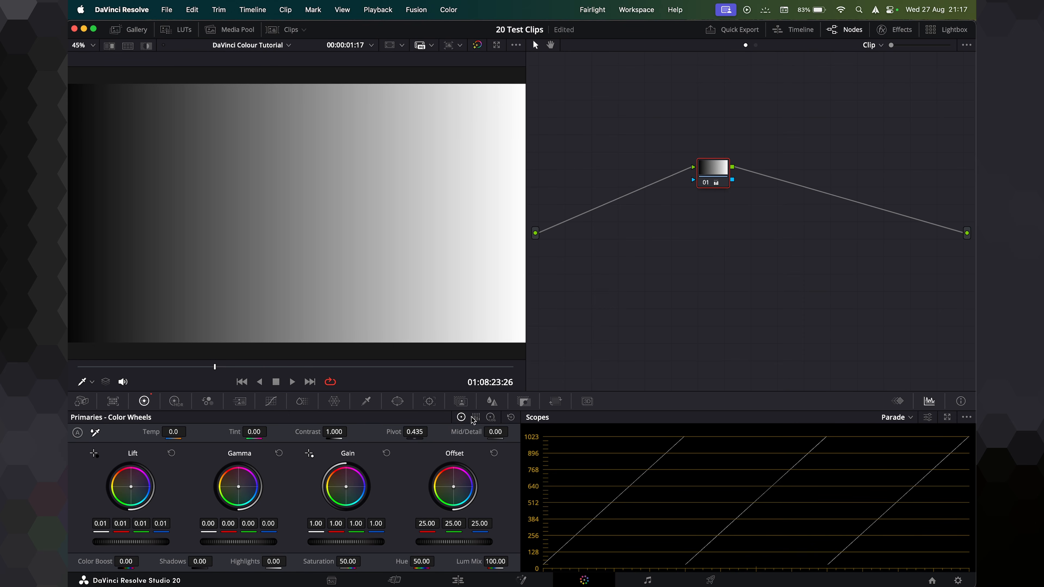
Try Shadow at -0.06 and Highlights at -0.14 in the Log Wheels, and reset those adjustments.
left_click(491, 417)
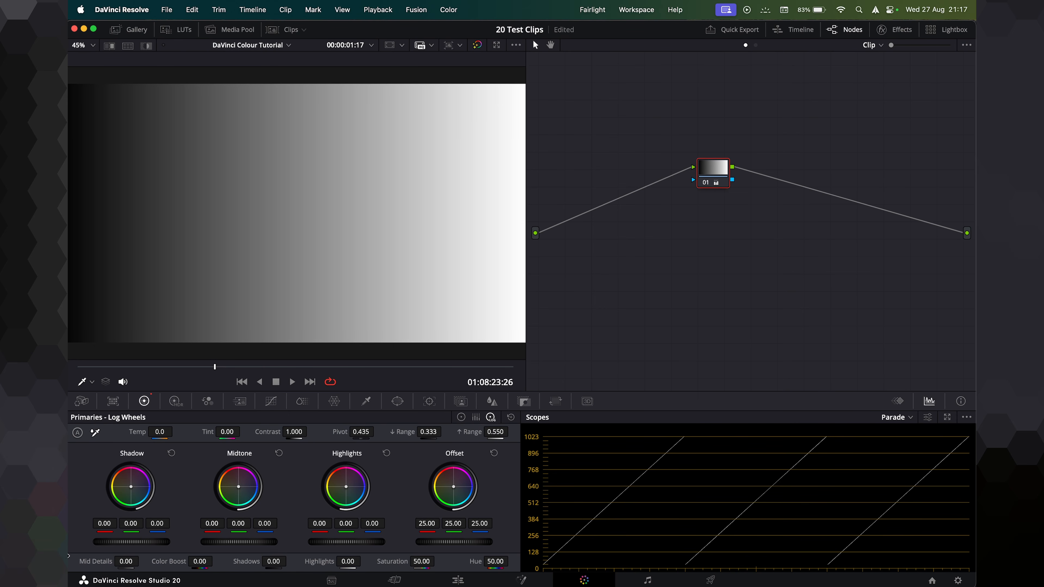
mouse_move(132, 543)
left_mouse_down()
mouse_move(112, 542)
mouse_move(152, 543)
mouse_move(113, 542)
mouse_move(148, 542)
mouse_move(115, 542)
mouse_move(125, 542)
left_mouse_up()
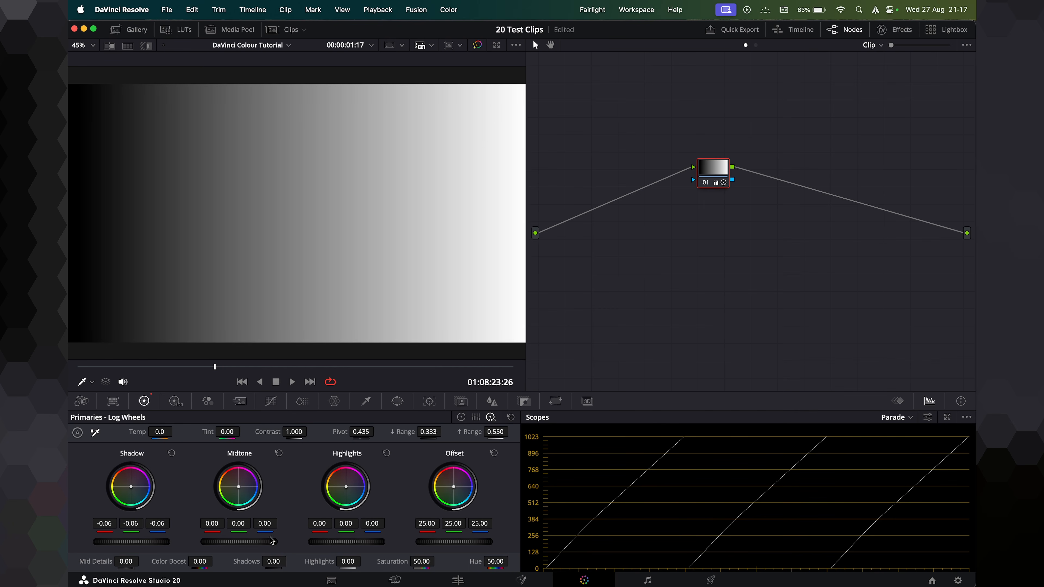
mouse_move(347, 542)
left_mouse_down()
mouse_move(397, 542)
mouse_move(310, 542)
mouse_move(333, 546)
left_mouse_up()
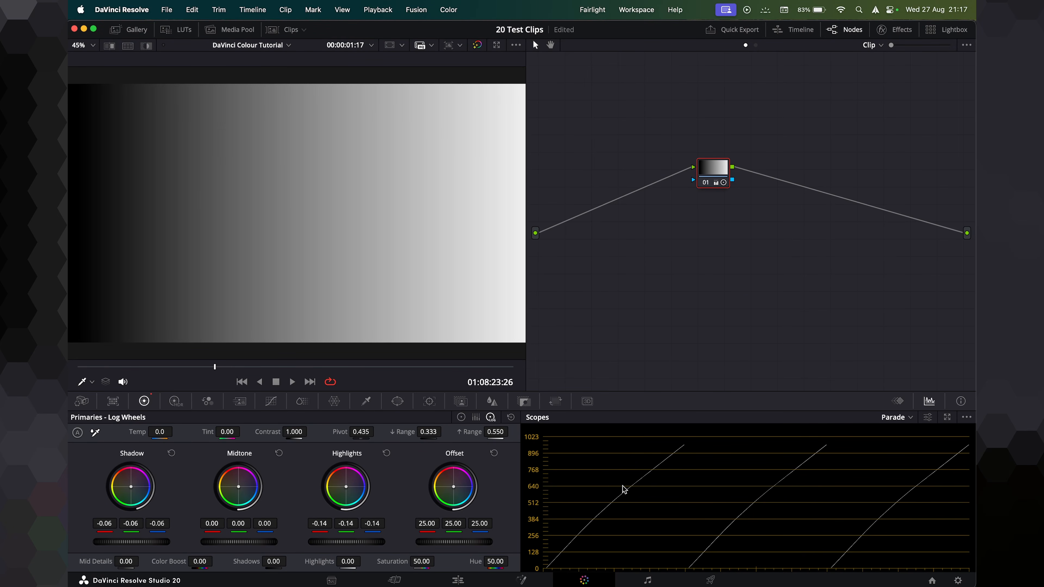
left_click(510, 418)
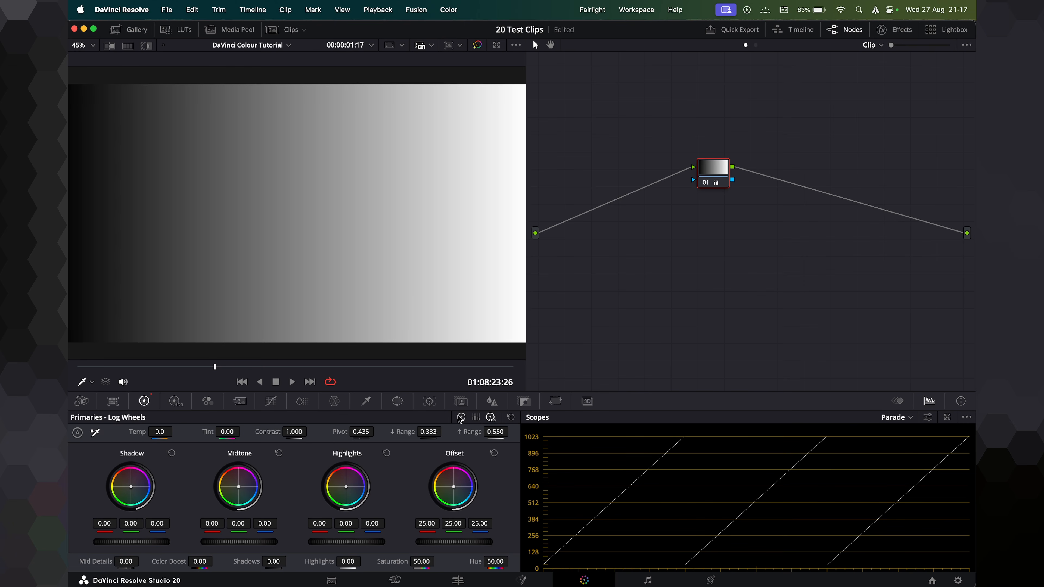
Try lowering the gradient clip's Gain to 0.98 with the Primaries Color Wheels.
left_click(460, 417)
mouse_move(333, 542)
left_mouse_down()
mouse_move(357, 542)
mouse_move(322, 542)
mouse_move(361, 543)
mouse_move(314, 542)
mouse_move(375, 542)
mouse_move(346, 546)
left_mouse_up()
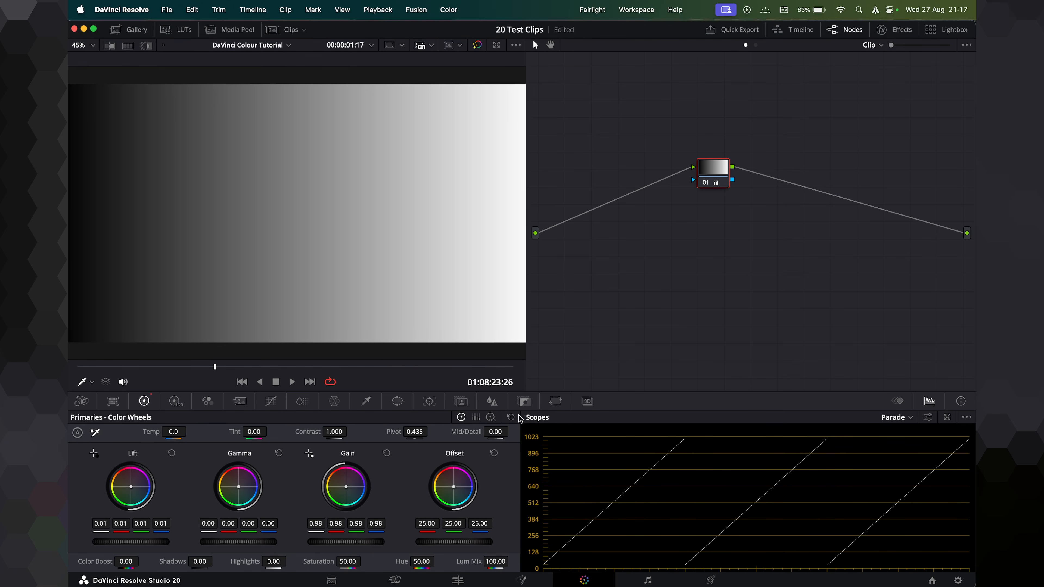
In the High Dynamic Range wheels, test Shadow exposure at -1.88, settle it at -0.82, and set Dark exposure to -0.87.
left_click(177, 406)
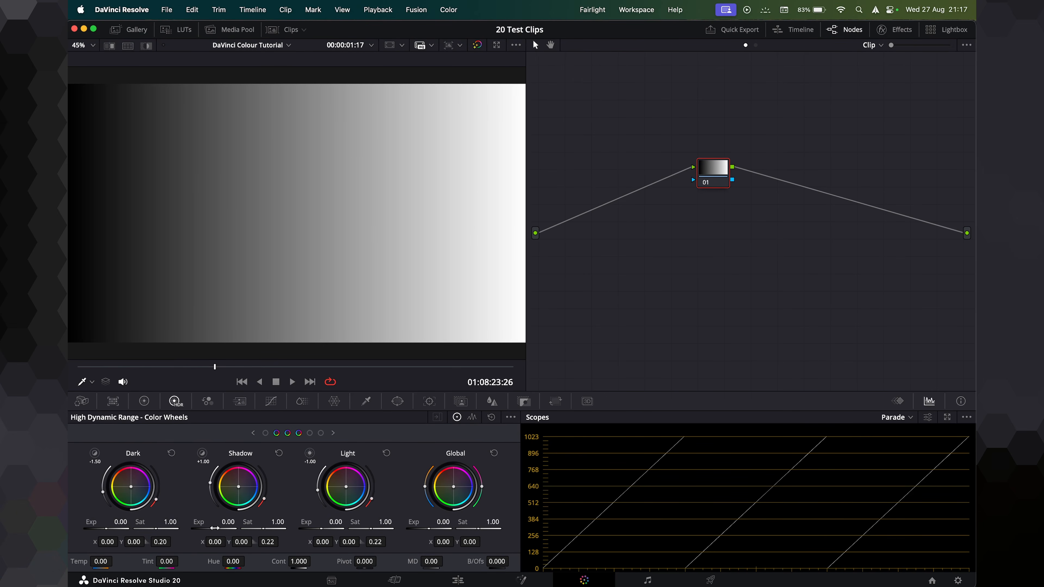
mouse_move(227, 522)
left_mouse_down()
mouse_move(177, 522)
mouse_move(216, 528)
left_mouse_up()
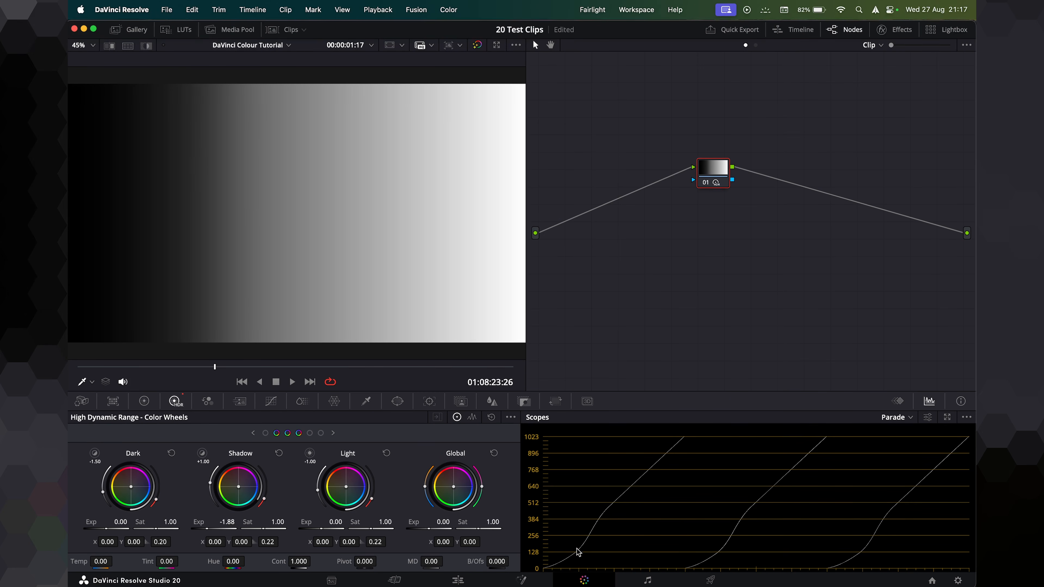
left_click_drag(202, 526, 242, 526)
mouse_move(110, 527)
left_mouse_down()
mouse_move(62, 526)
mouse_move(105, 532)
left_mouse_up()
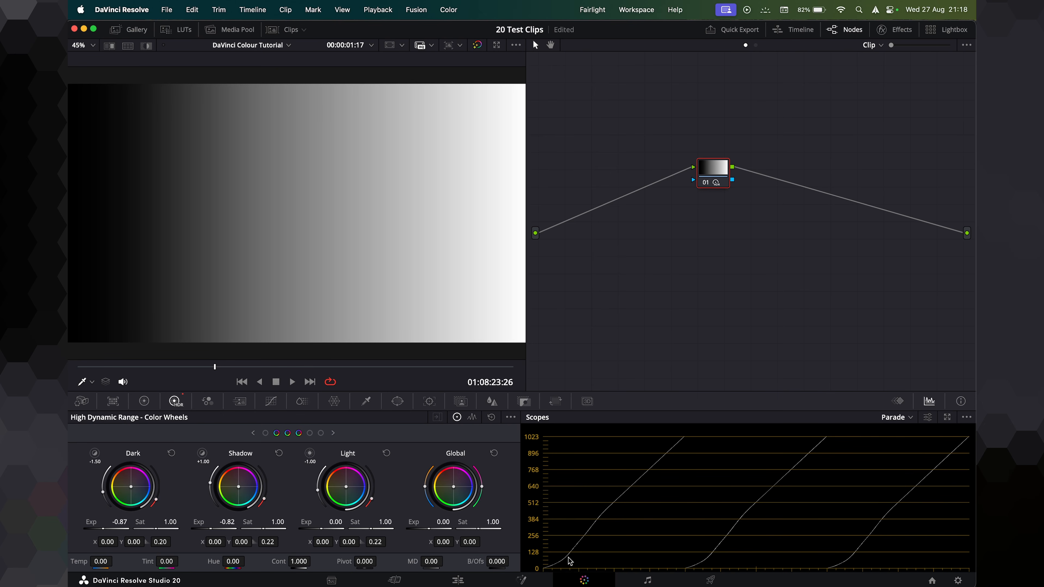
With the Primaries Color Wheels, test Lift at -0.04 on the gradient clip and settle it at 0.01.
left_click(143, 401)
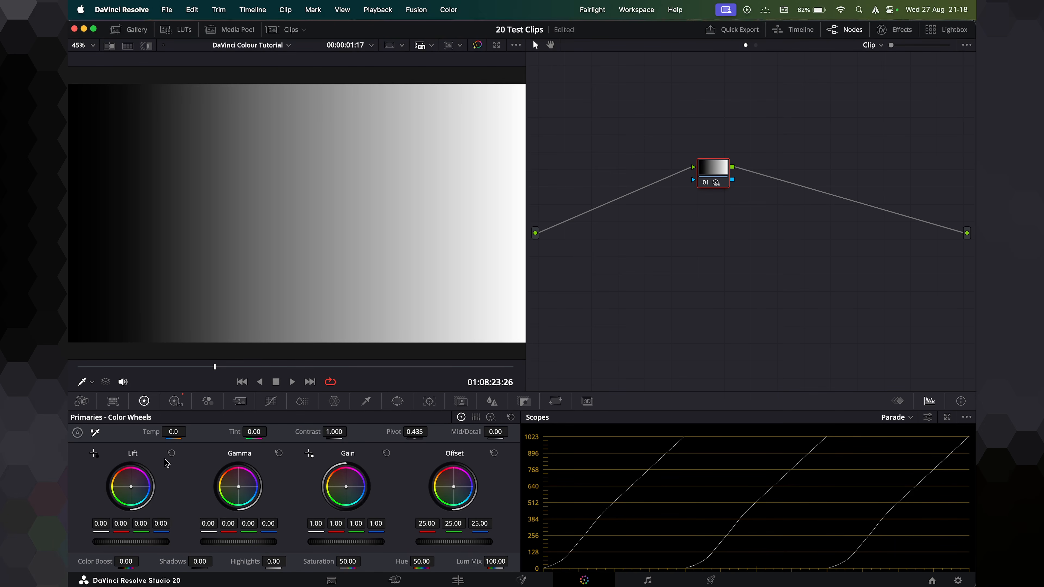
left_click_drag(138, 544, 132, 544)
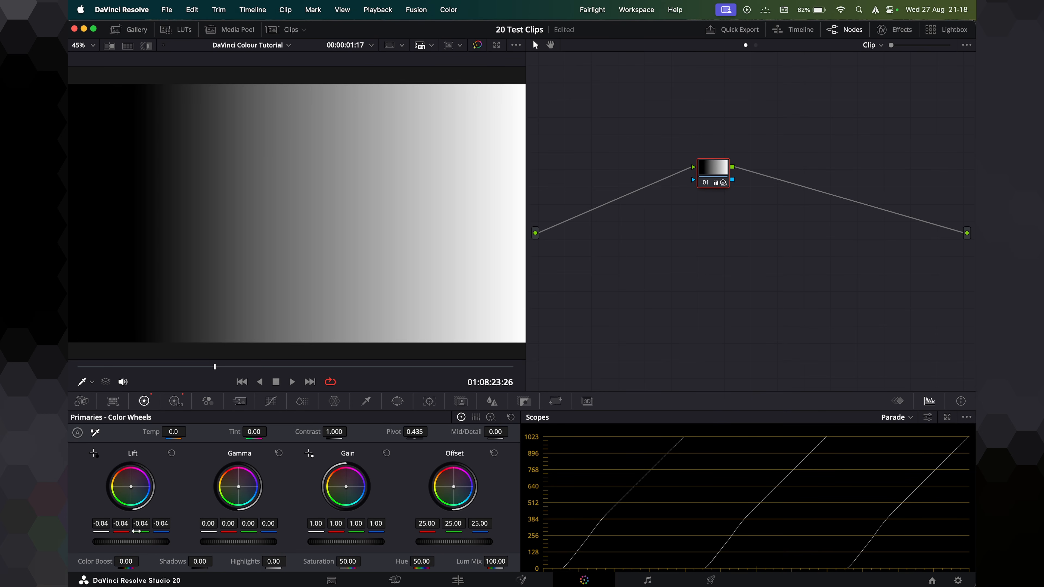
left_click_drag(131, 542, 141, 542)
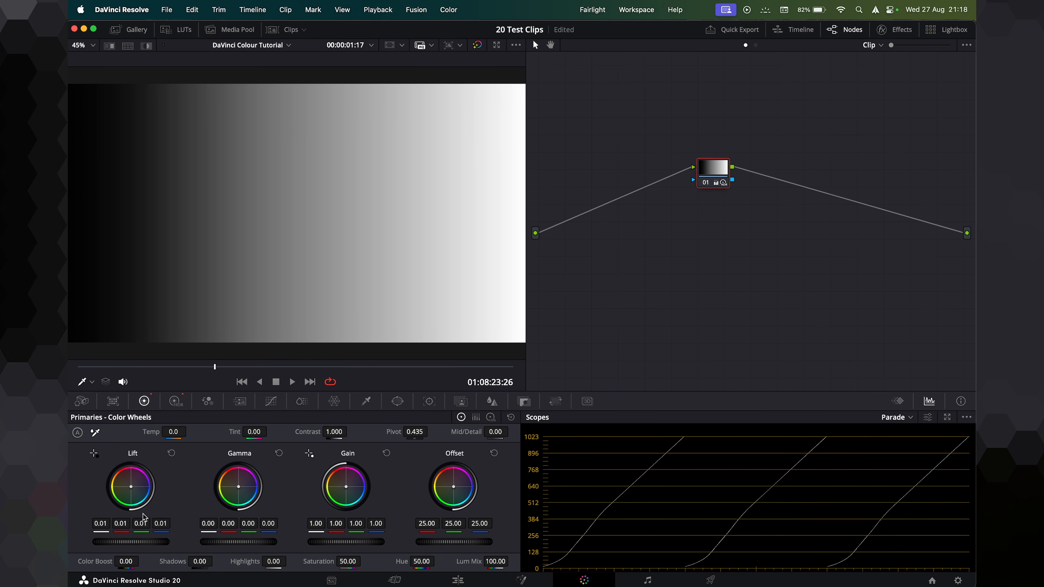
In the High Dynamic Range wheels, try Dark exposure at -1.48 and Light exposure at -1.09 on the gradient clip.
left_click(175, 401)
left_click_drag(102, 528, 86, 528)
mouse_move(119, 522)
left_mouse_down()
mouse_move(101, 522)
mouse_move(103, 532)
left_mouse_up()
mouse_move(321, 528)
left_mouse_down()
mouse_move(341, 528)
mouse_move(321, 528)
left_mouse_up()
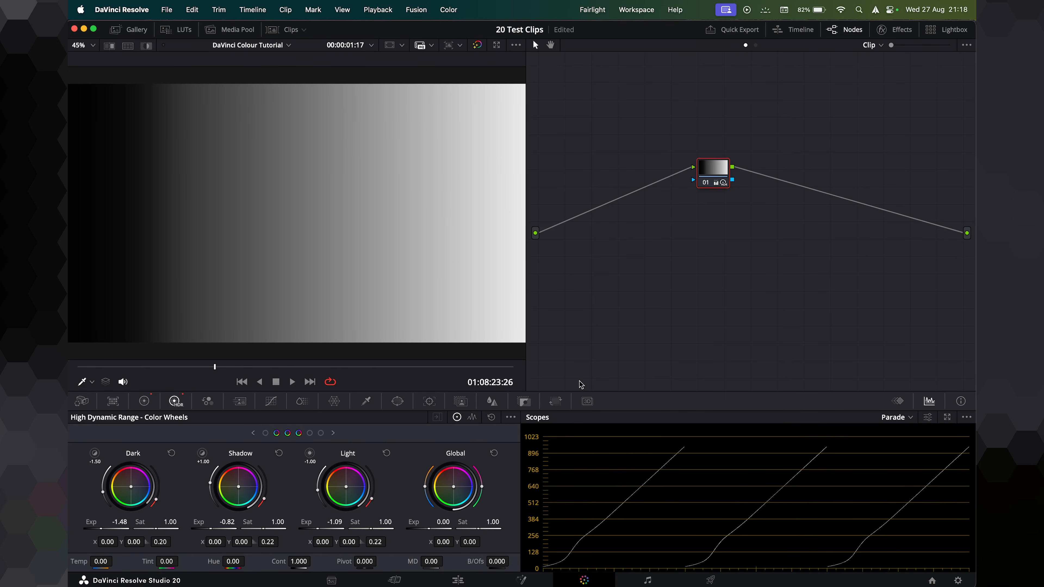
Reset the High Dynamic Range and Primaries adjustments on the gradient clip.
left_click(491, 417)
left_click(144, 401)
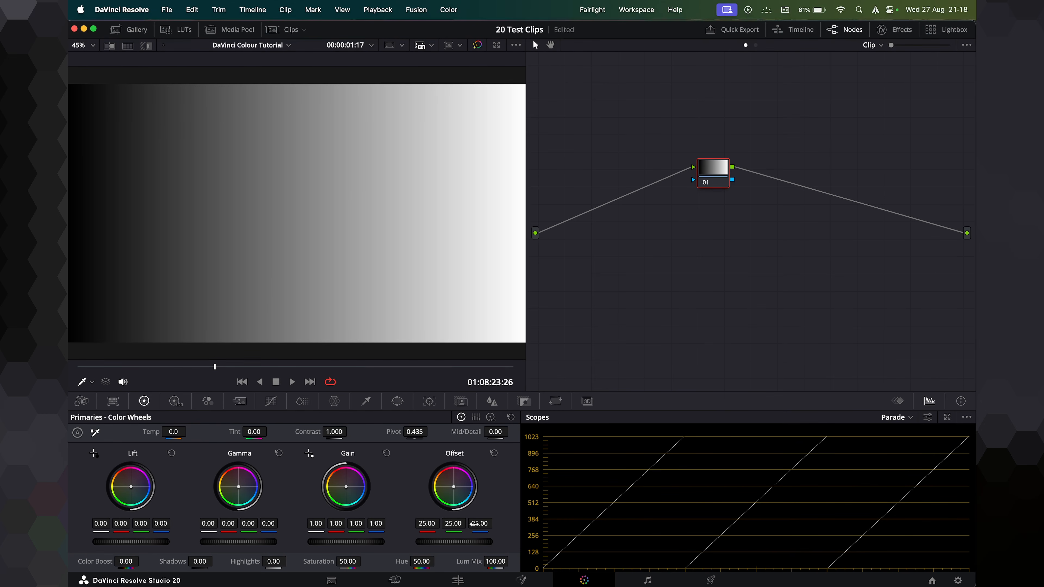
Move the timeline playhead from the gradient to the coastal clip C6594.MP4 and return to the Color page.
left_click(457, 581)
left_click(439, 417)
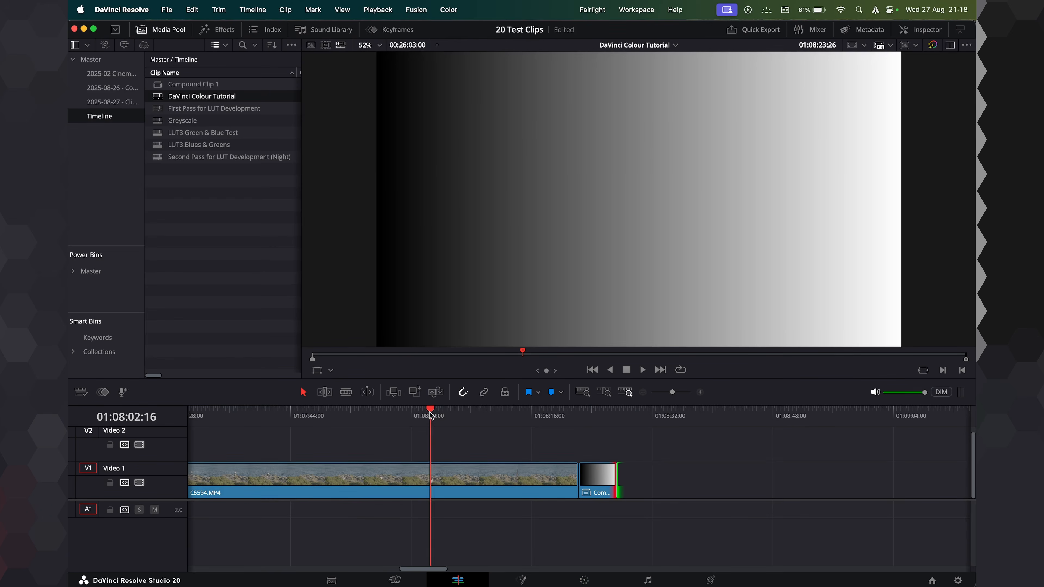
scroll(443, 496, "down", 10)
left_click(584, 581)
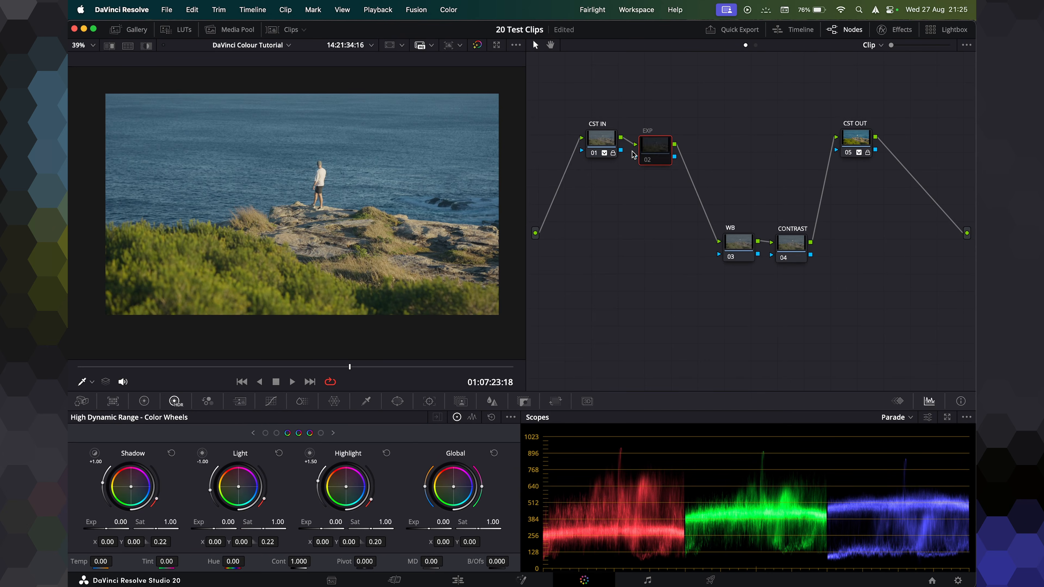
Examine the man and the surrounding coastline in the viewer at close and full-frame magnification.
scroll(318, 169, "up", 8)
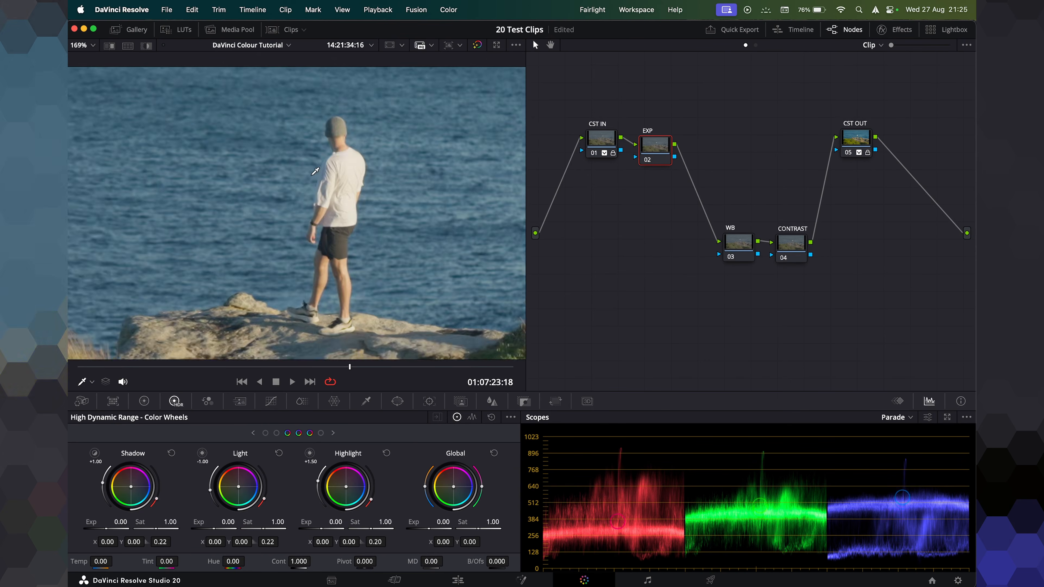
scroll(208, 224, "down", 8)
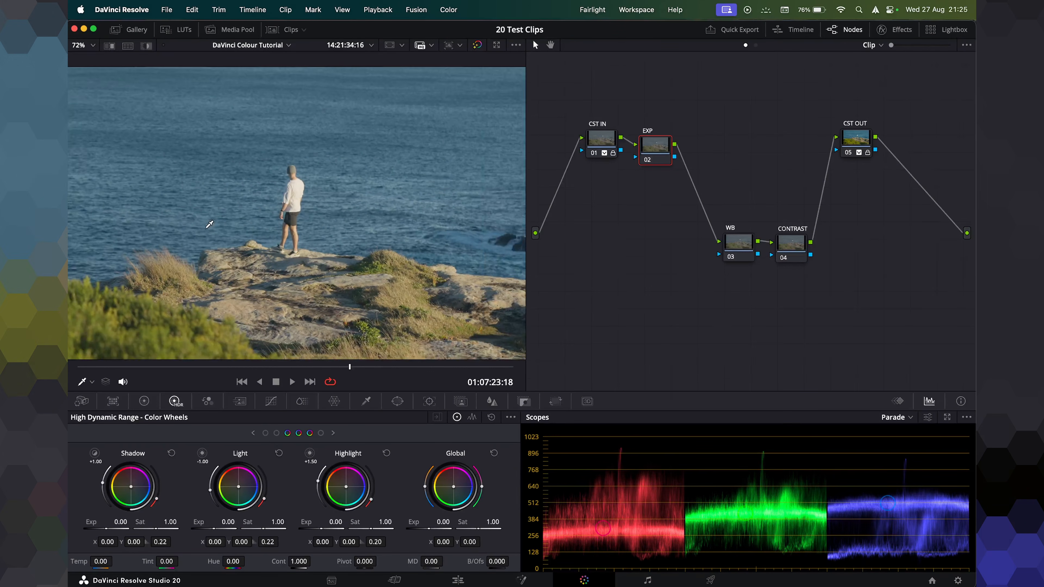
scroll(208, 224, "left", 3)
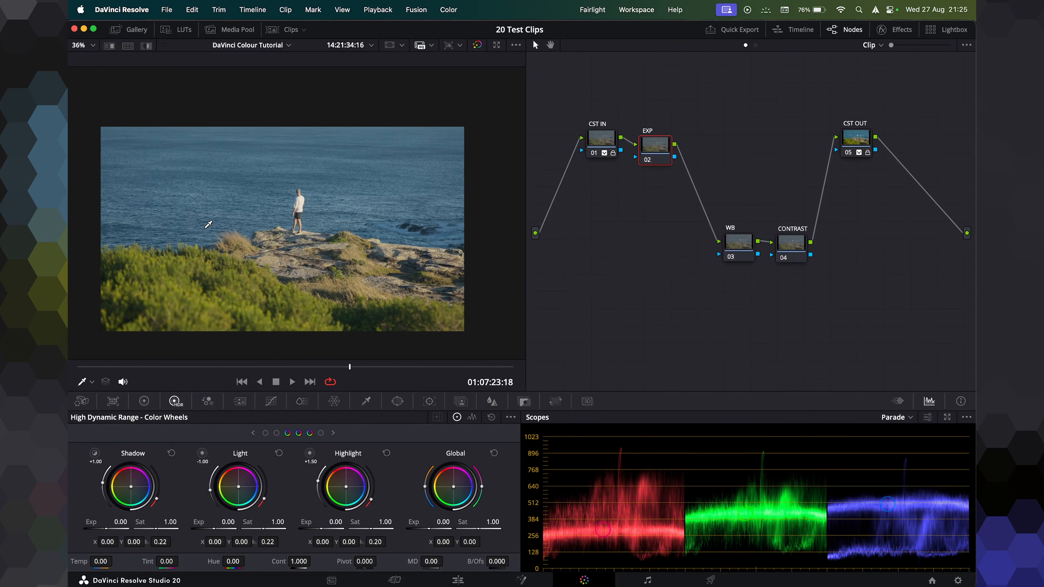
scroll(208, 224, "left", 1)
scroll(208, 224, "up", 2)
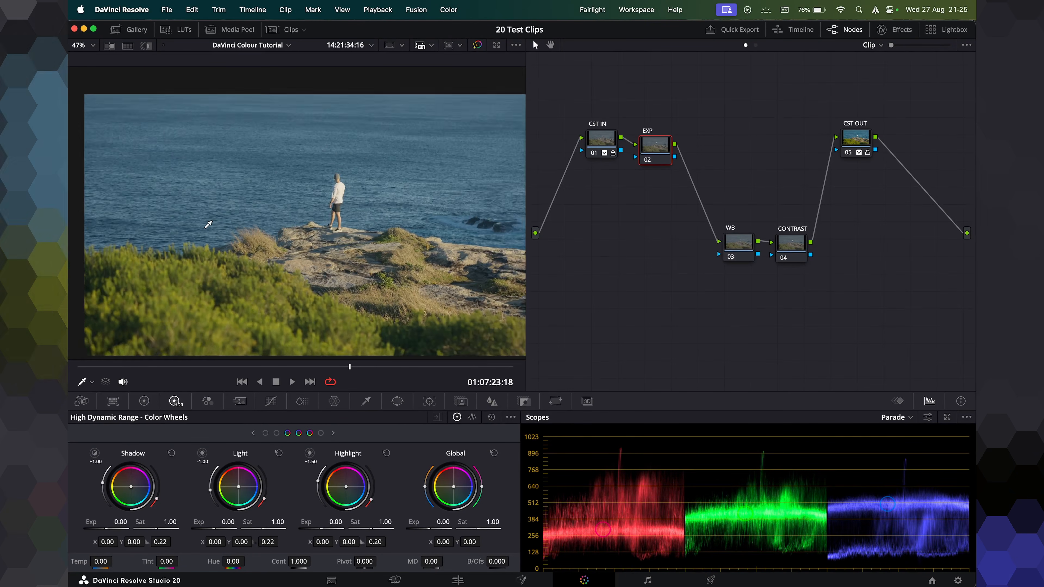
scroll(212, 231, "down", 2)
scroll(211, 232, "up", 1)
scroll(211, 231, "left", 1)
scroll(211, 232, "right", 1)
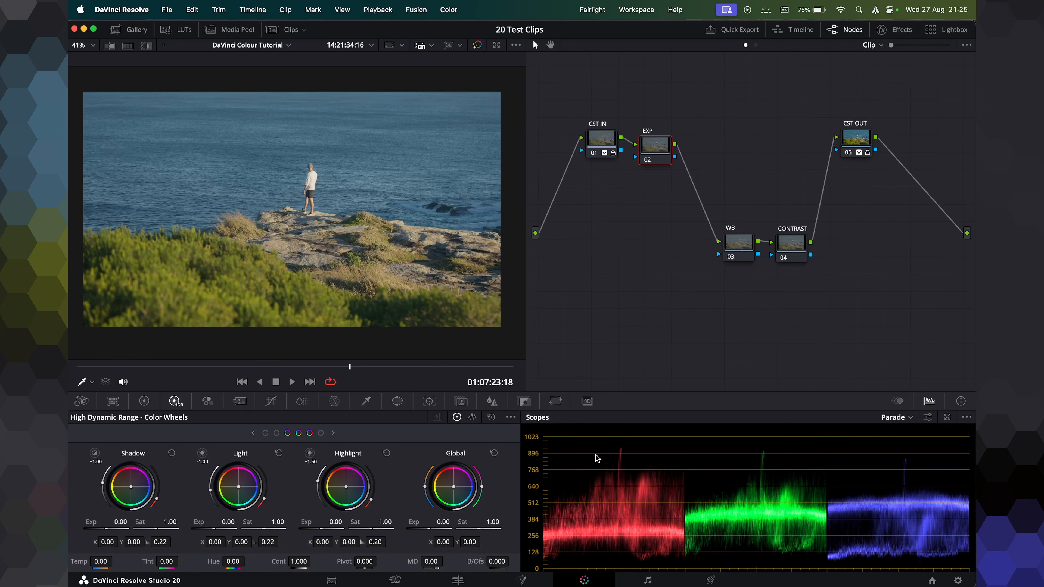
Place the EXP node level with CST IN, raise its Gamma in the Primaries, and set its HDR Highlight exposure to -0.42.
left_click_drag(655, 150, 657, 142)
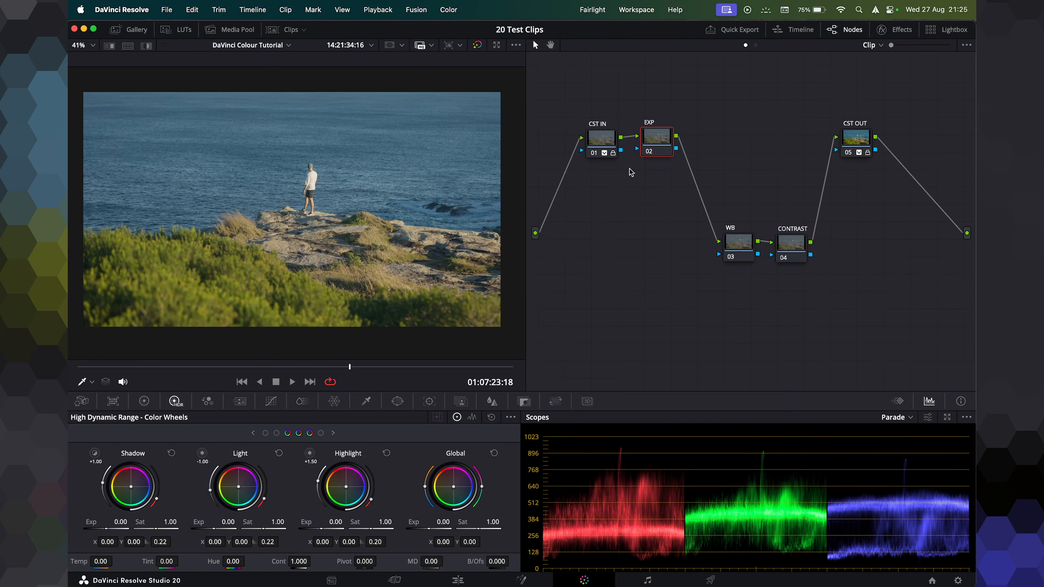
left_click(143, 401)
left_click_drag(209, 545, 252, 543)
left_click(175, 401)
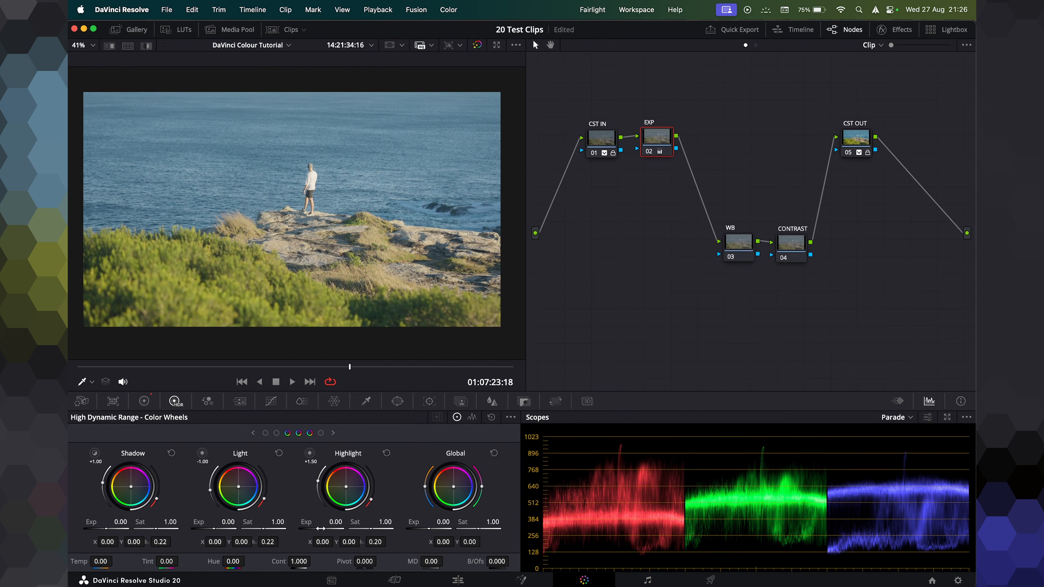
left_click_drag(334, 523, 330, 522)
Compare the coastal image with the EXP node disabled and enabled, leaving the node enabled.
key("super+d")
key("super+d")
key("super+d")
key("super+d")
key("super+d")
key("super+d")
key("super+d")
key("super+d")
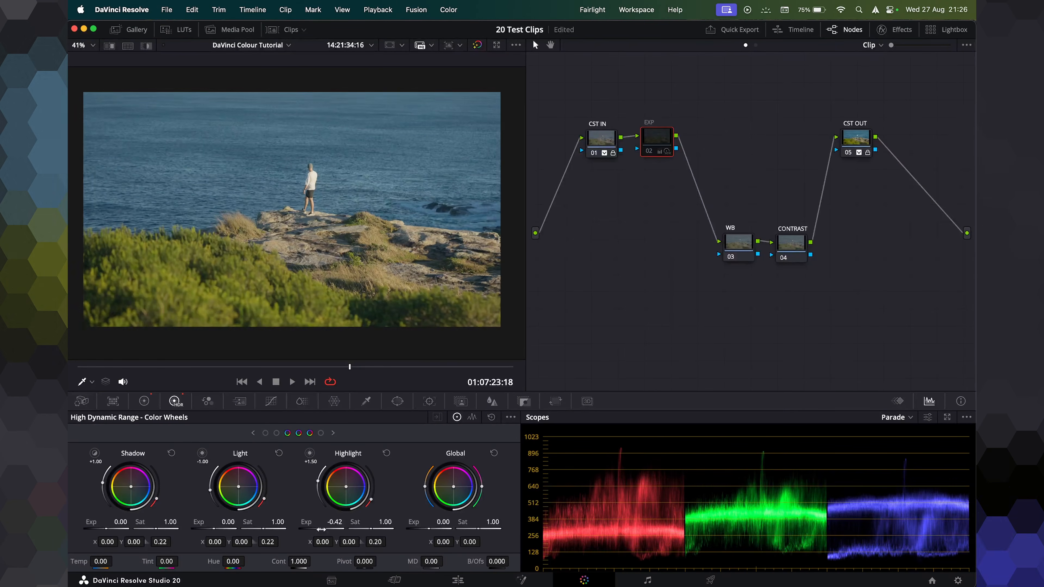
key("super+d")
key("super+d")
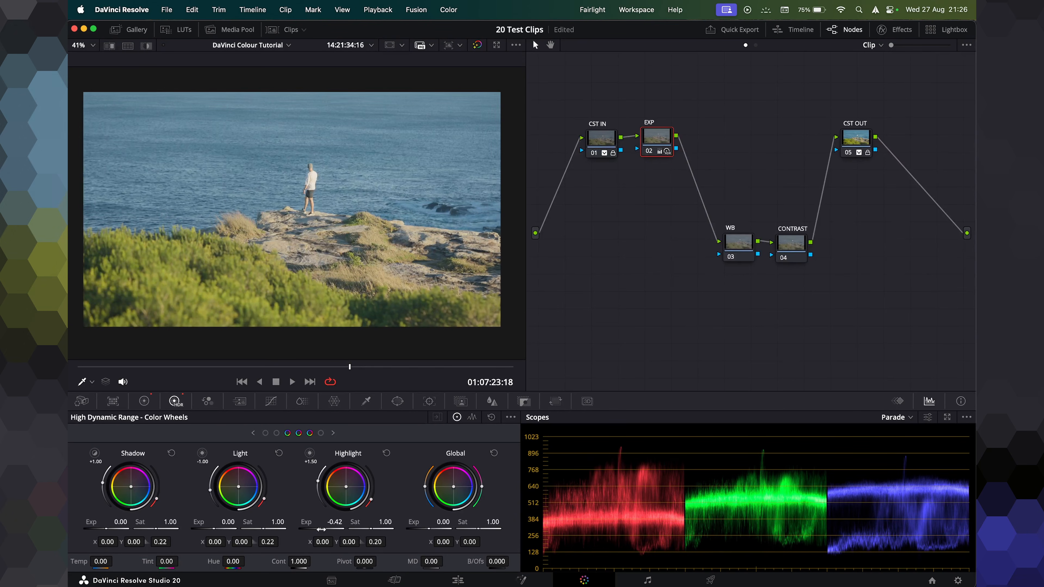
key("super+d")
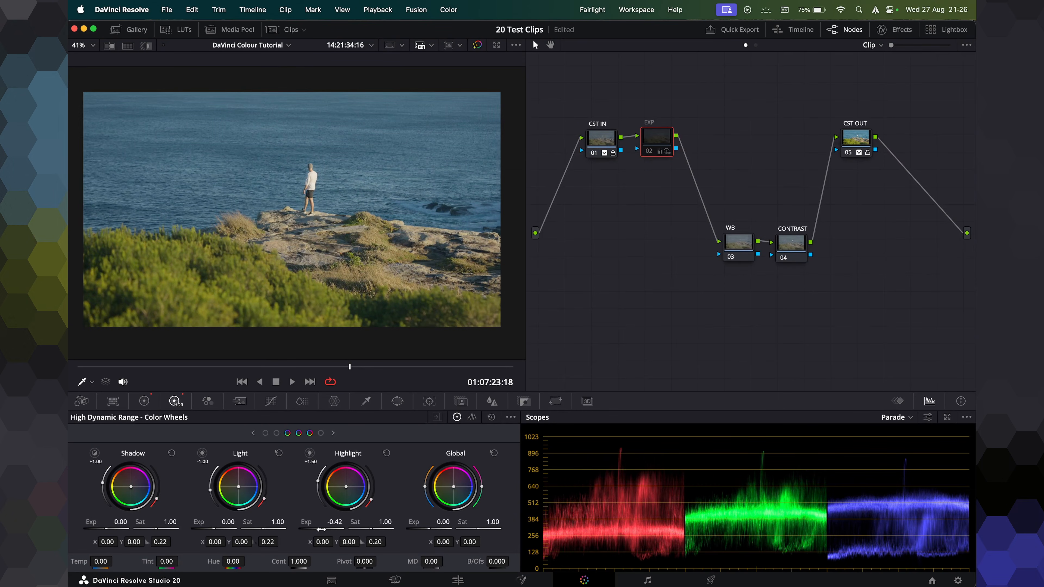
key("super+d")
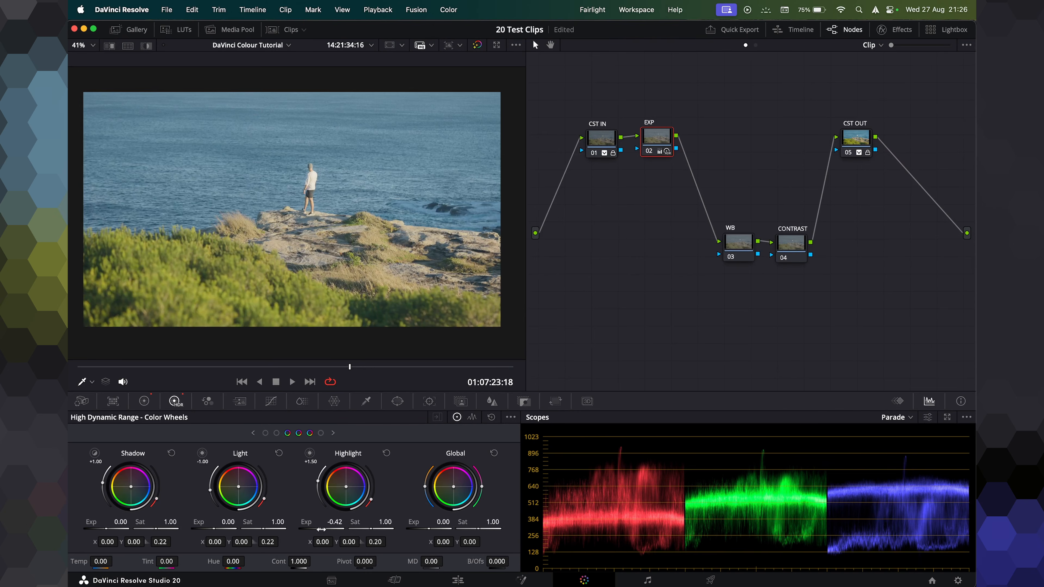
key("super+d")
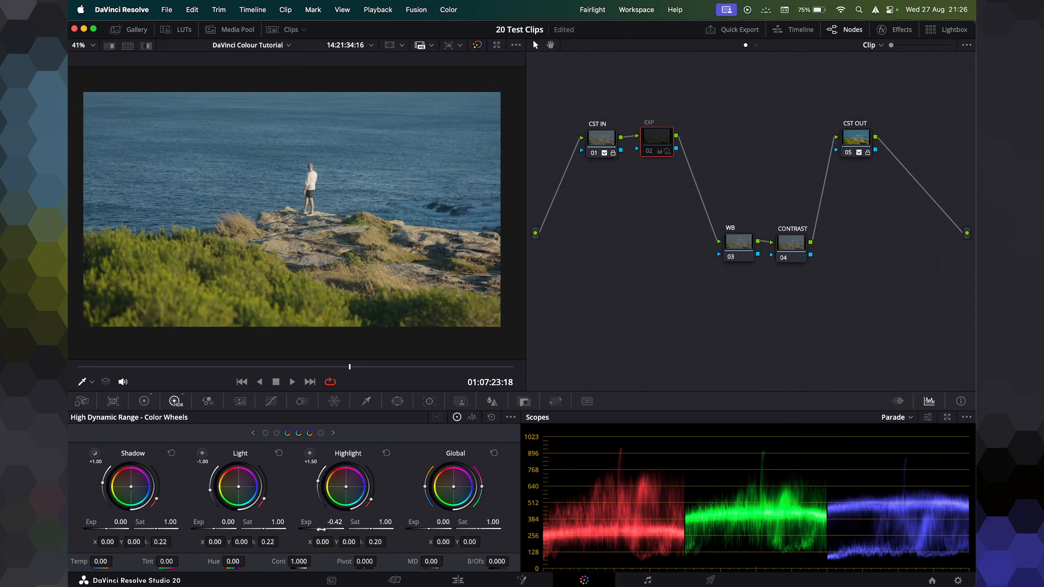
key("super+d")
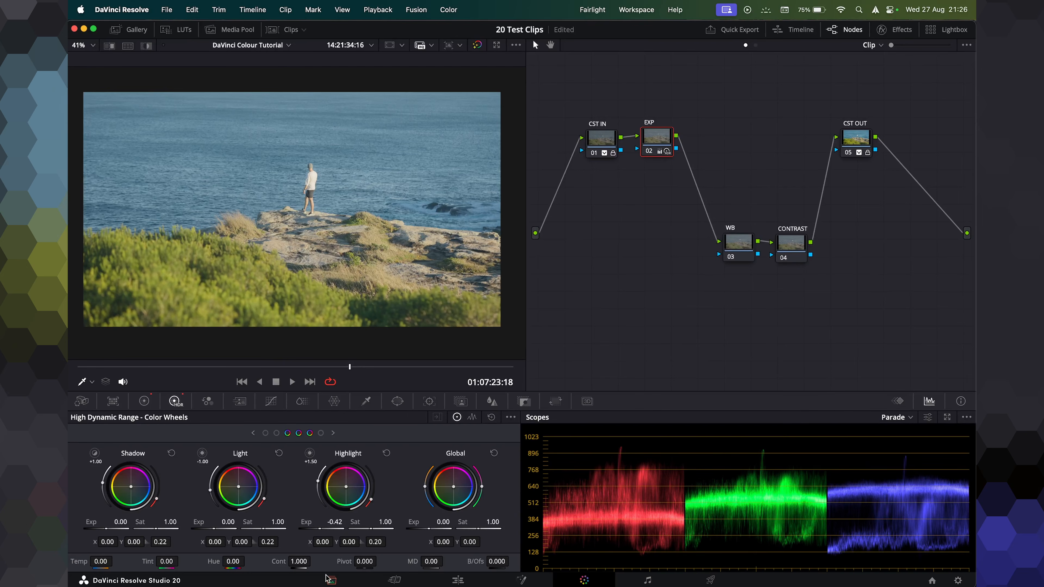
Place the WB node directly after EXP in the same row and set its node gamma to Linear.
left_click_drag(746, 249, 701, 163)
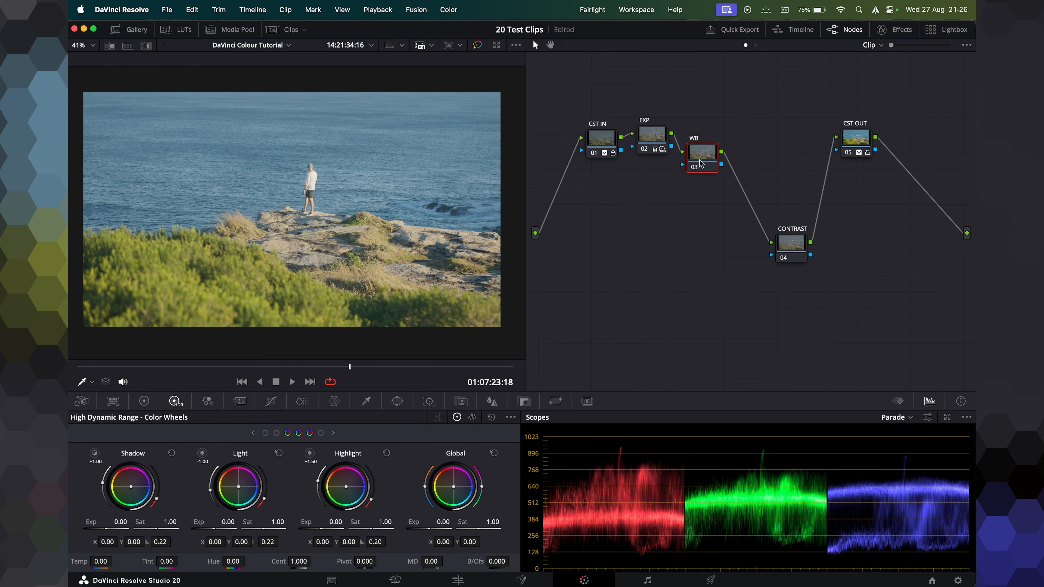
right_click(698, 165)
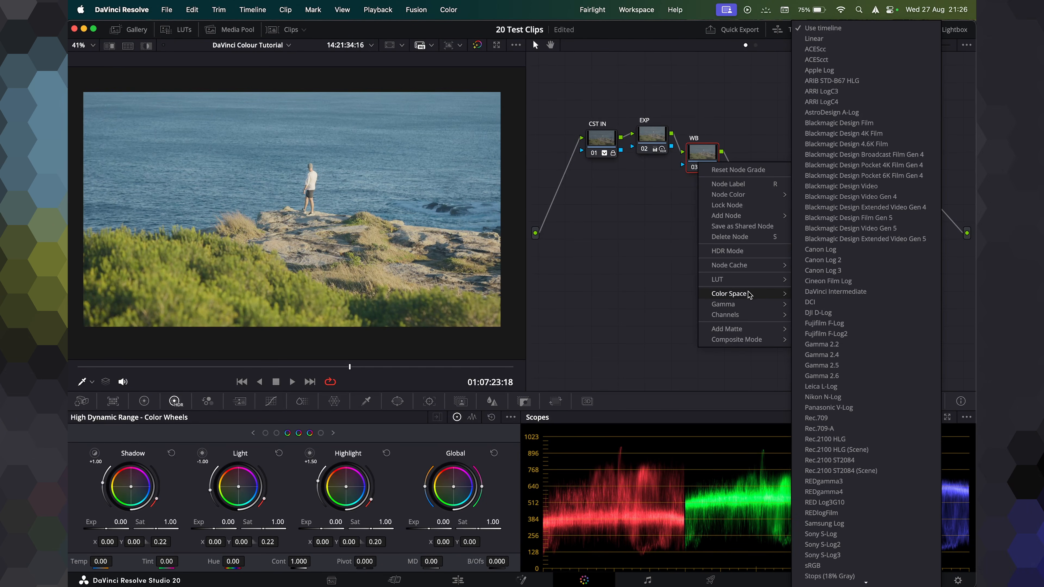
mouse_move(748, 294)
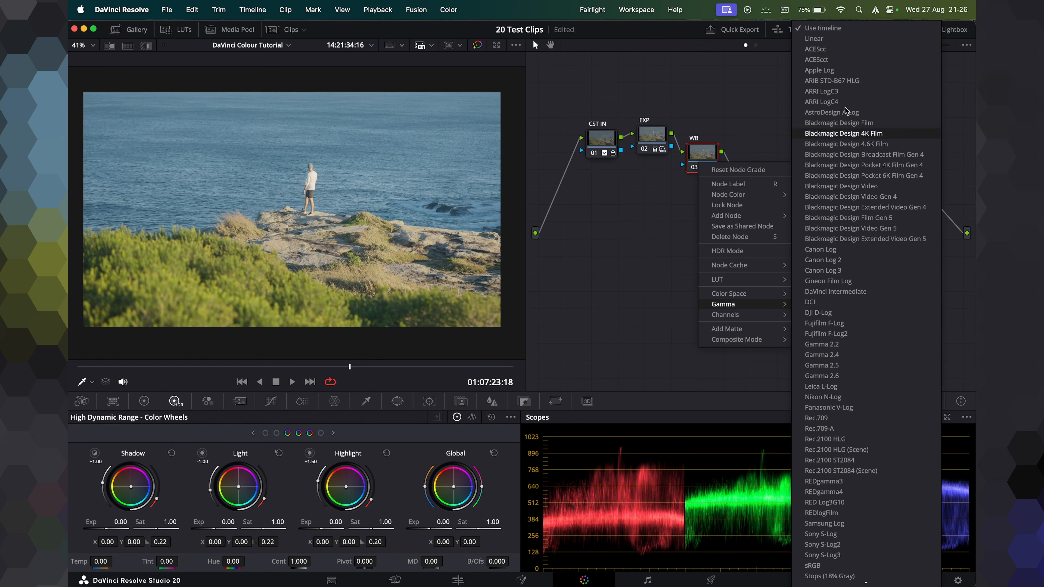
left_click(822, 39)
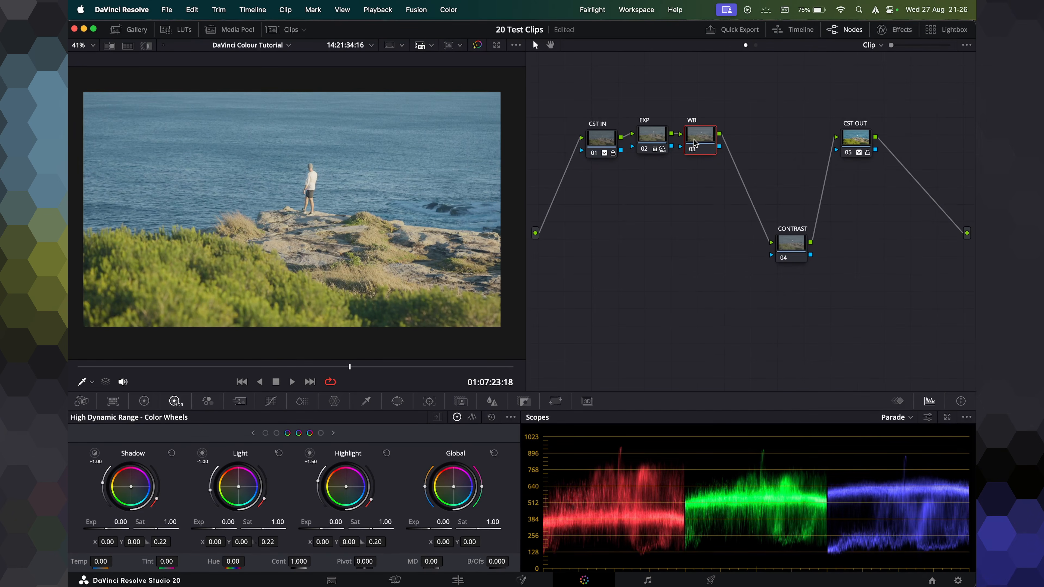
Try neutralizing the white shirt with the WB node's Primaries Gain at red 0.87, green 1.02 and blue 1.09, using the Parade scope.
left_click(144, 401)
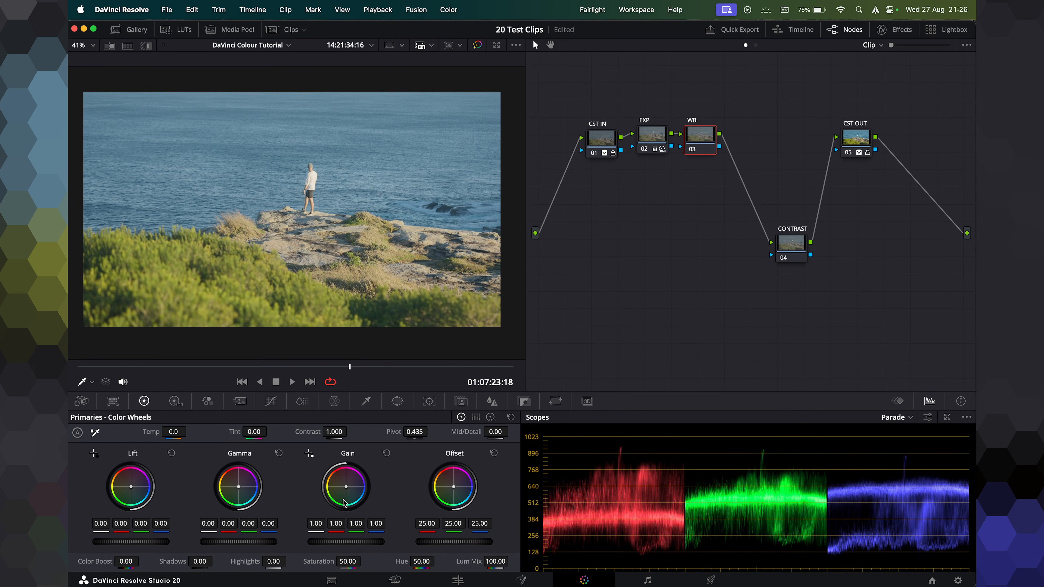
left_click_drag(346, 487, 345, 486)
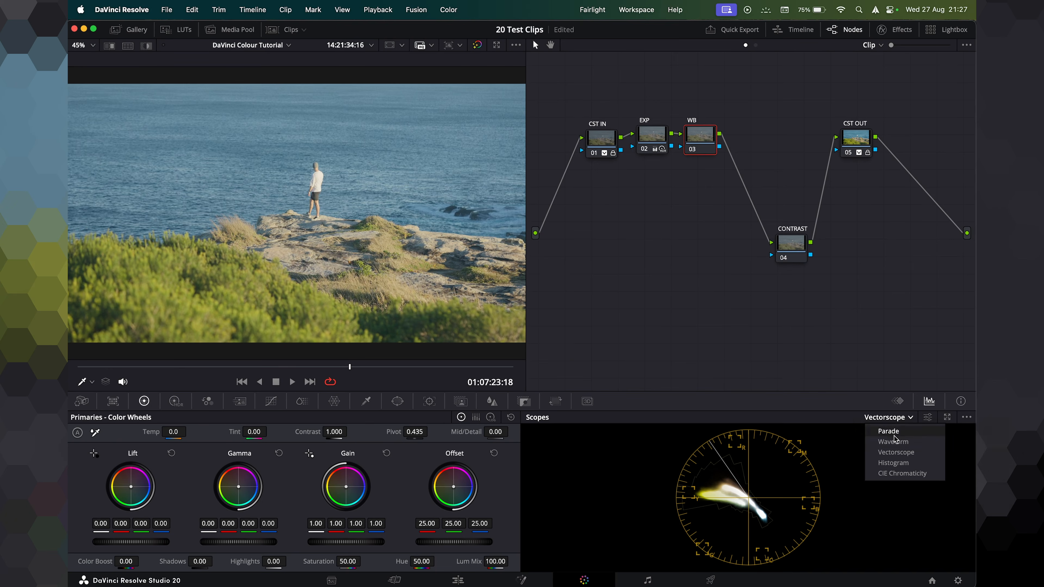
left_click(895, 434)
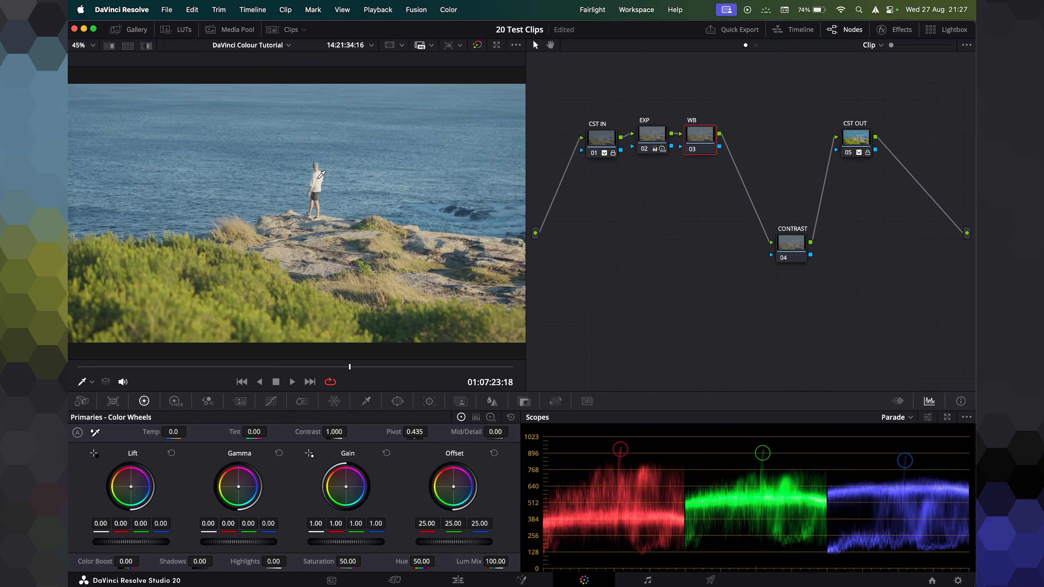
scroll(321, 174, "up", 5)
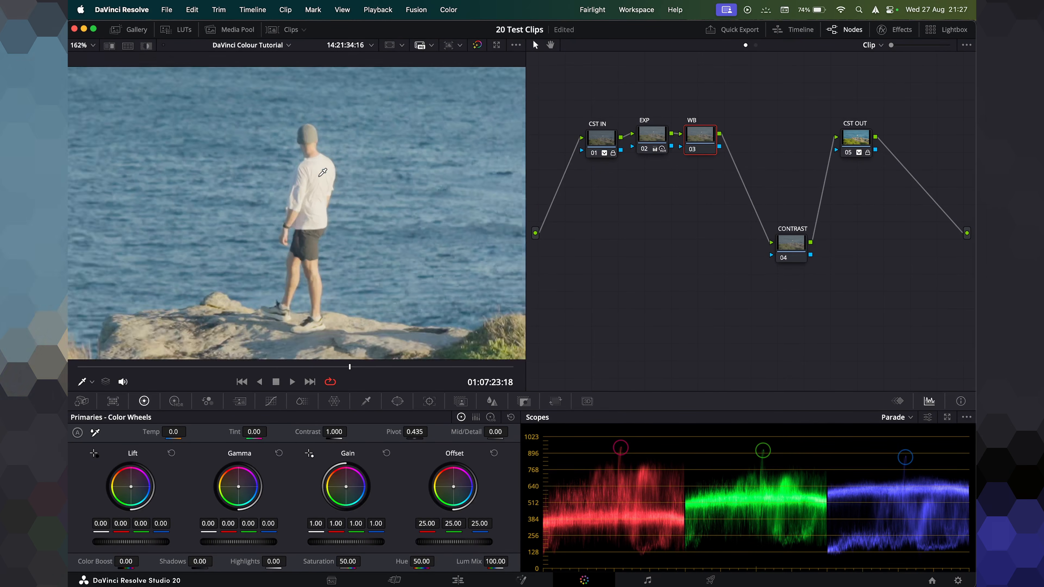
scroll(323, 172, "up", 1)
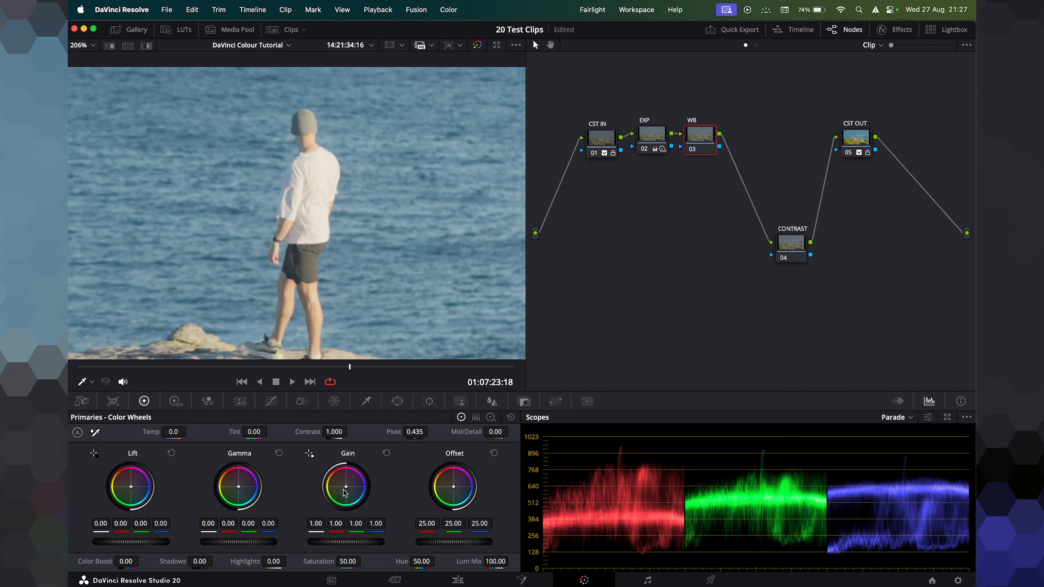
left_click_drag(346, 487, 347, 487)
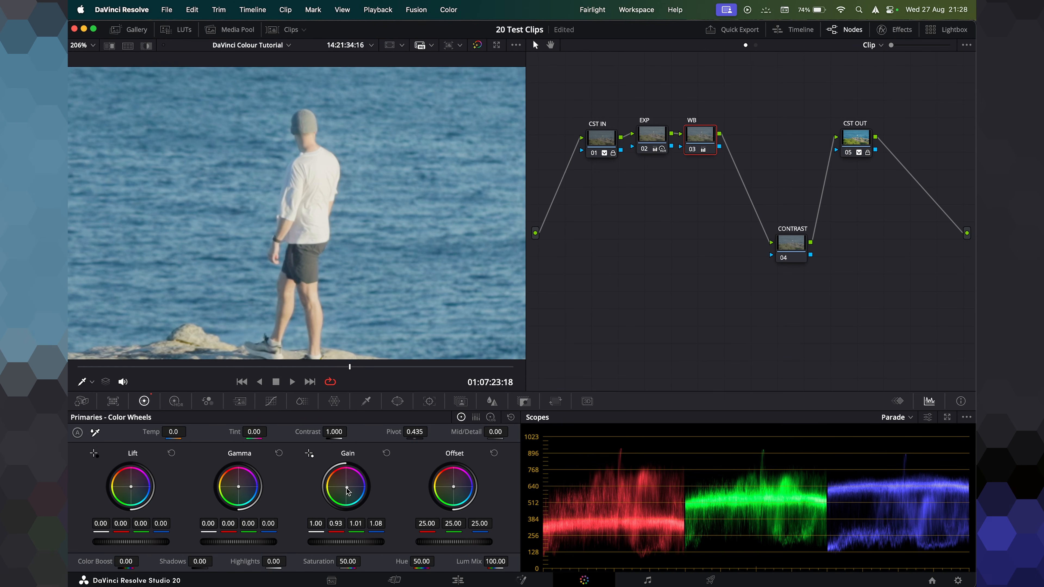
left_click_drag(347, 487, 347, 488)
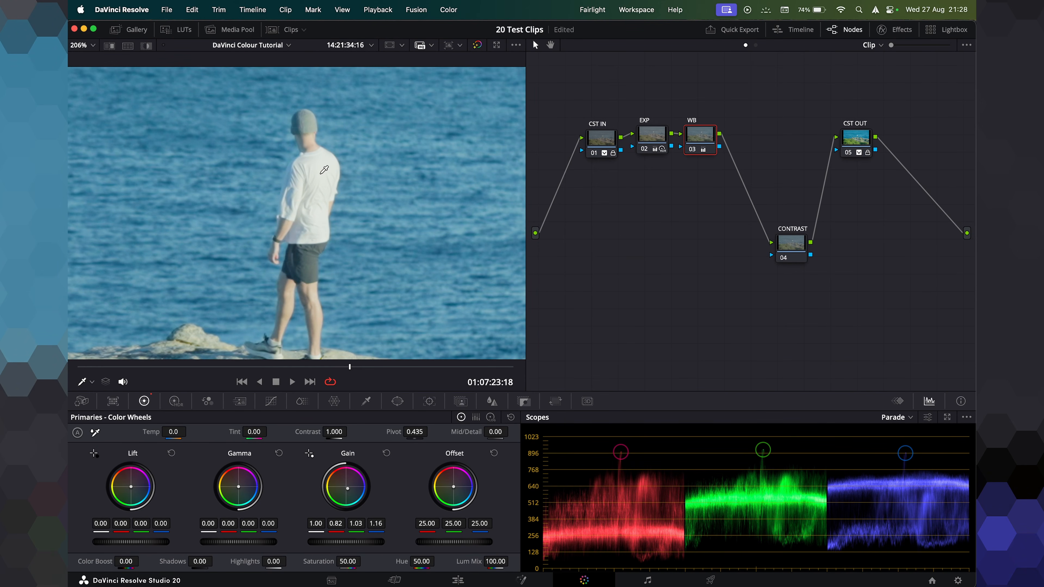
left_click_drag(348, 488, 347, 488)
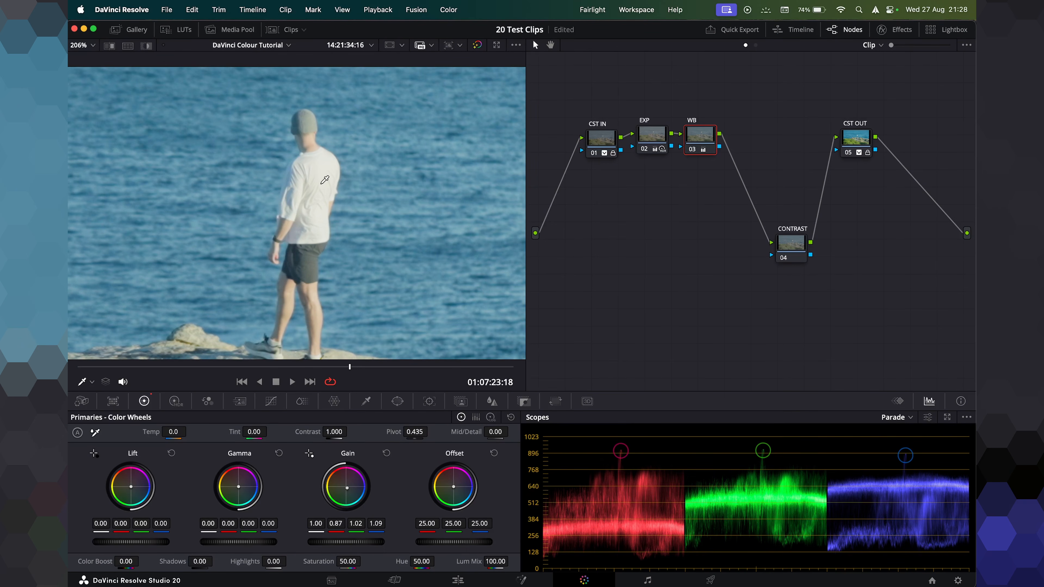
Fit the image to the viewer, reset the WB node's Gain and rebalance it to red 0.94, green 1.01 and blue 1.03.
key("shift+z")
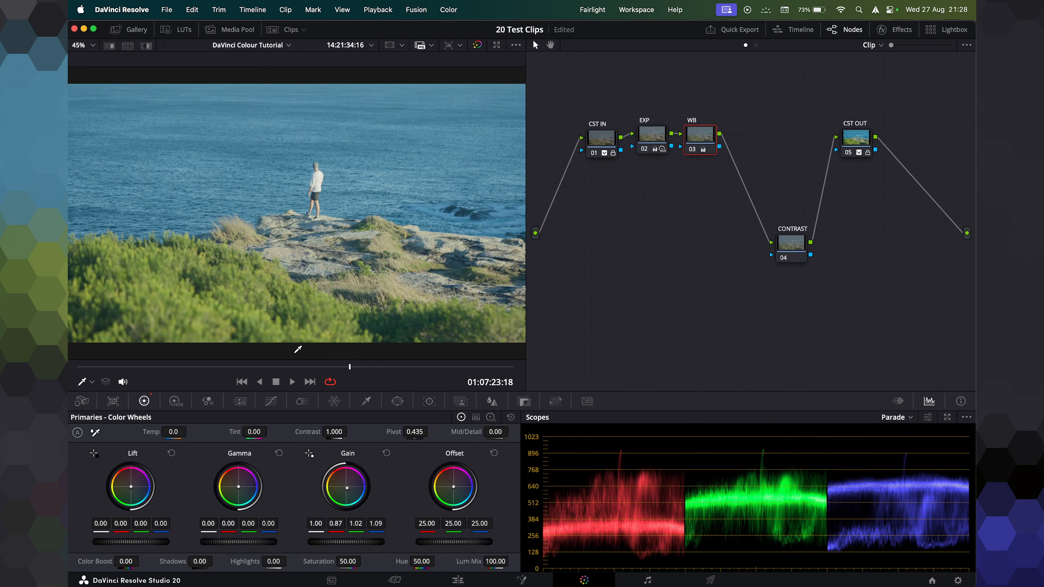
key("super+d")
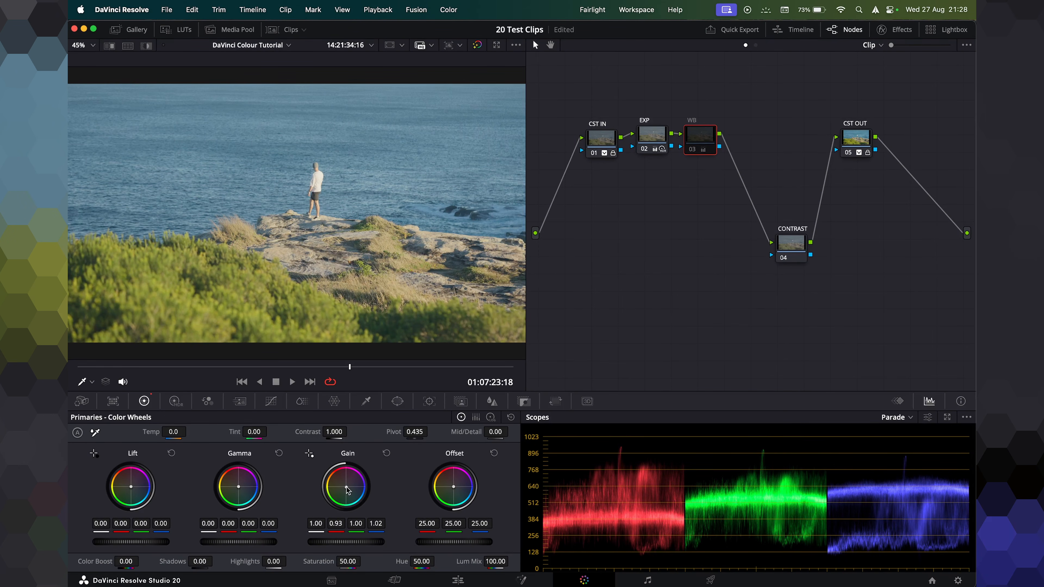
left_click(386, 453)
Compare the coastal image with the WB node disabled and enabled, leaving the node enabled.
key("super+d")
key("super+d")
key("super+d")
key("super+d")
key("super+d")
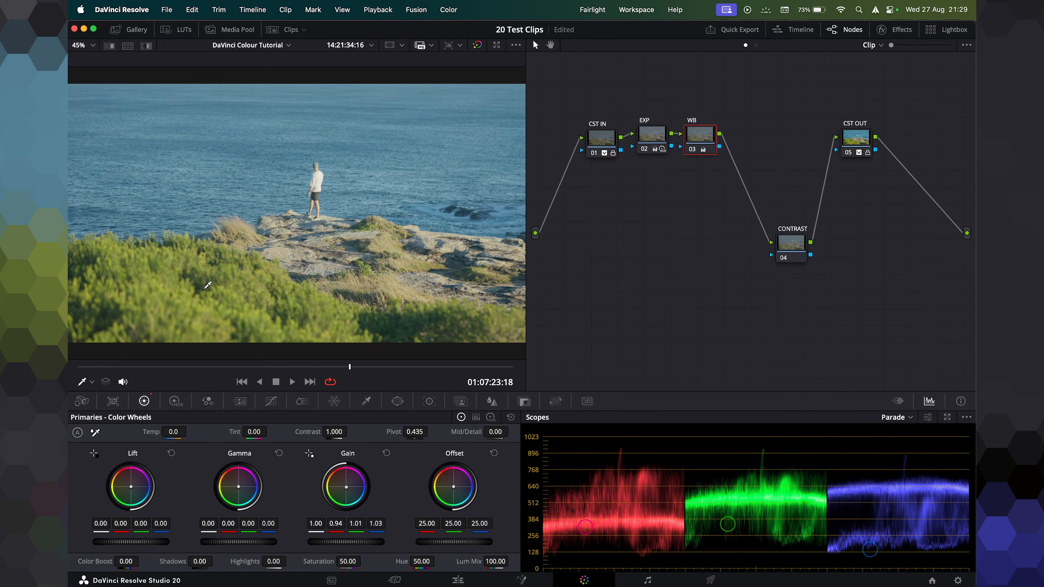
key("super+d")
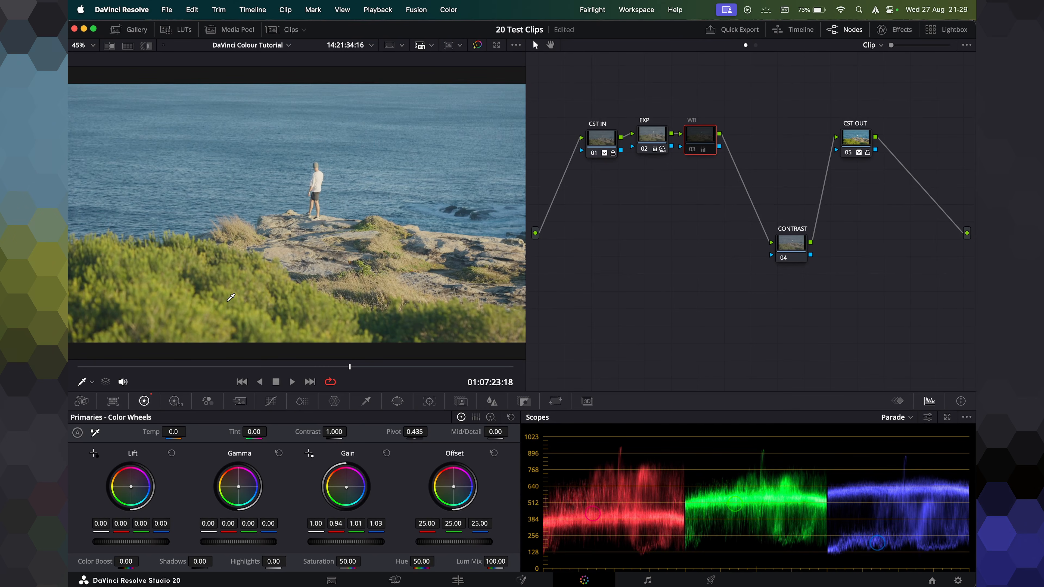
key("super+d")
key("super+d")
key("super+d")
key("super+d")
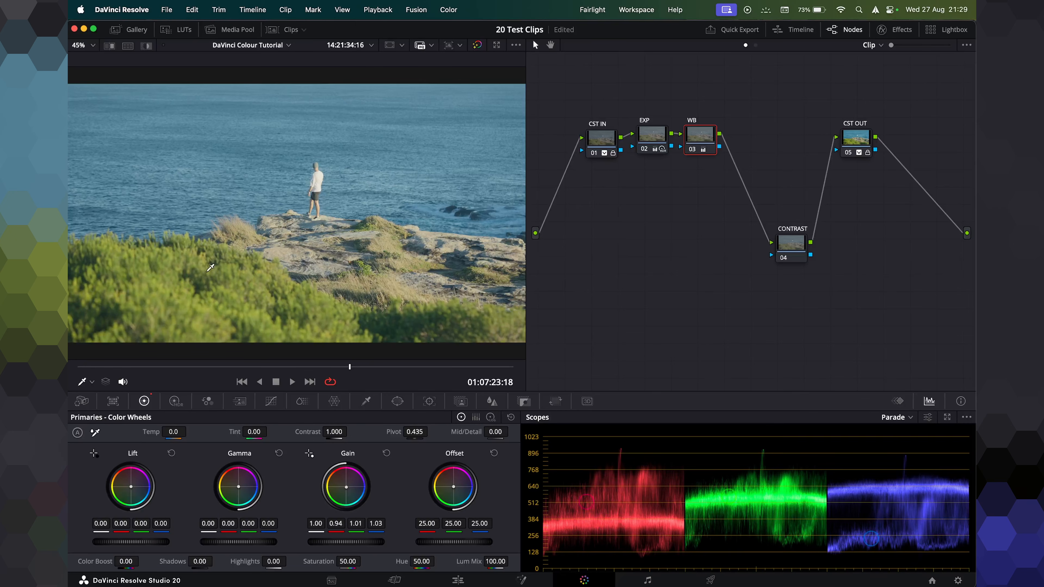
Place the CONTRAST node beside WB and move the EXP, WB and CONTRAST nodes together to a row below CST IN.
left_click_drag(797, 253, 754, 142)
left_click_drag(637, 102, 756, 191)
left_click_drag(753, 142, 728, 210)
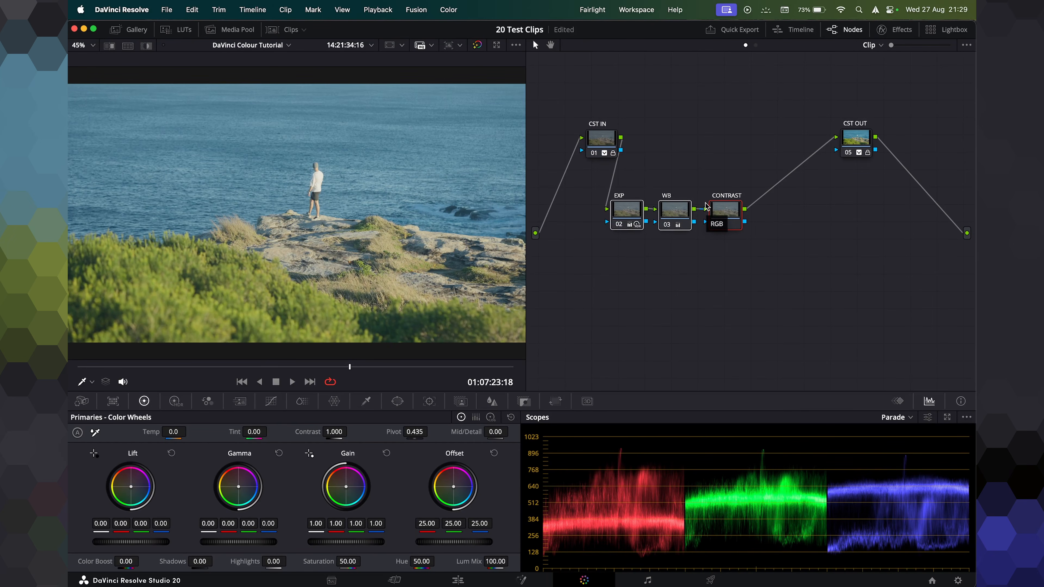
Save the project, nudge the grading nodes into place and desaturate the image by setting the CONTRAST node's Saturation to 0.
key("super+s")
mouse_move(729, 215)
left_mouse_down()
mouse_move(727, 225)
mouse_move(721, 214)
left_mouse_up()
left_click(722, 301)
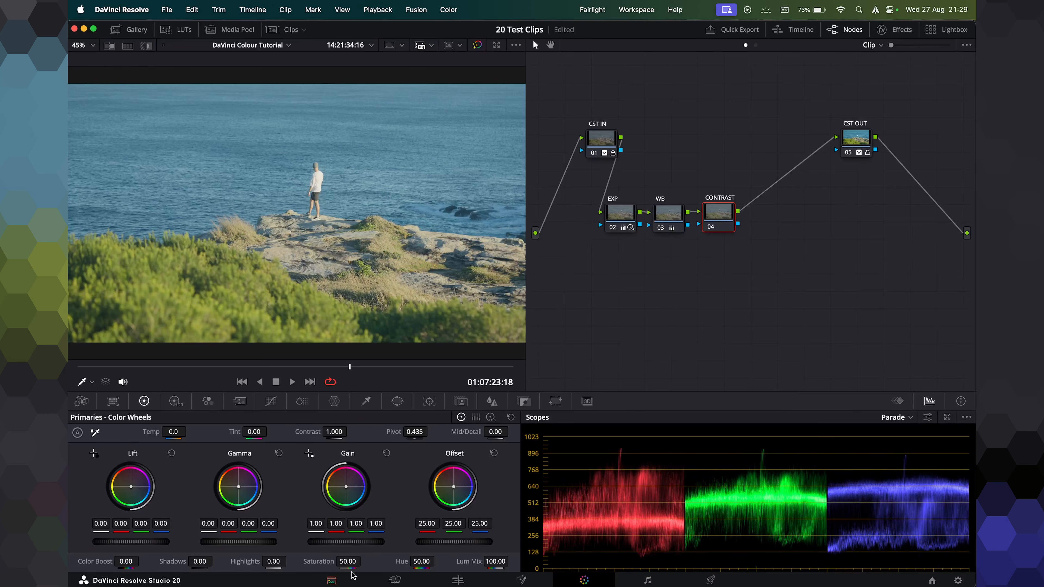
left_click_drag(348, 561, 316, 562)
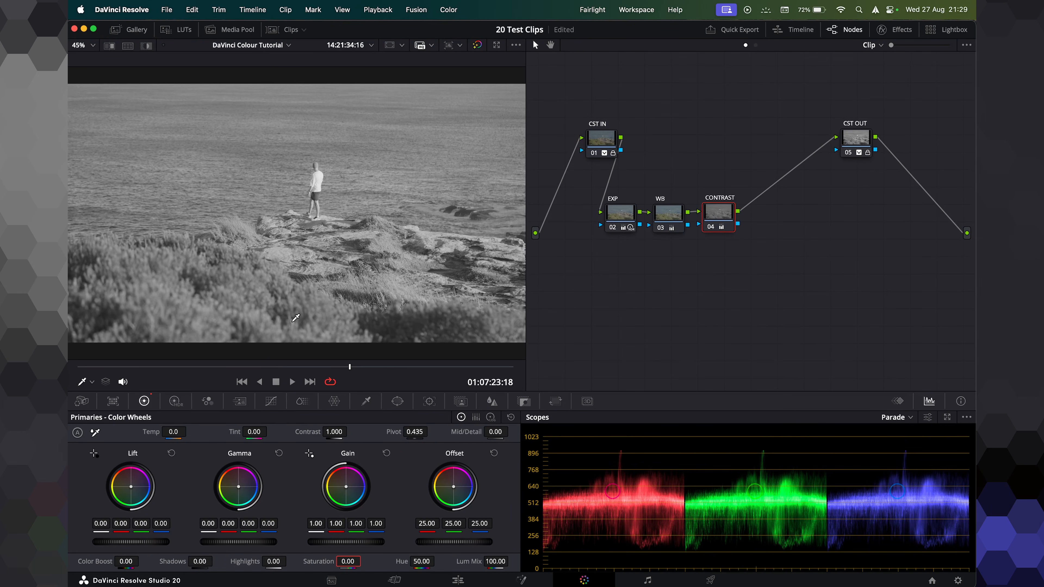
Build contrast on the CONTRAST node with Lift at -0.01, Gamma at -0.06 and Gain at 1.08.
left_click_drag(250, 547, 203, 547)
left_click_drag(140, 546, 123, 546)
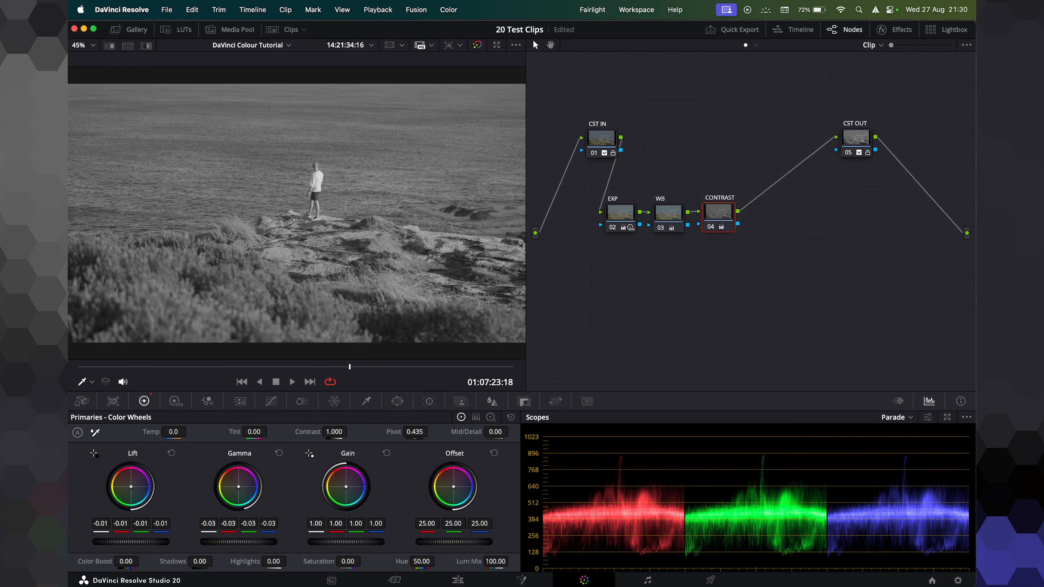
left_click_drag(346, 542, 357, 542)
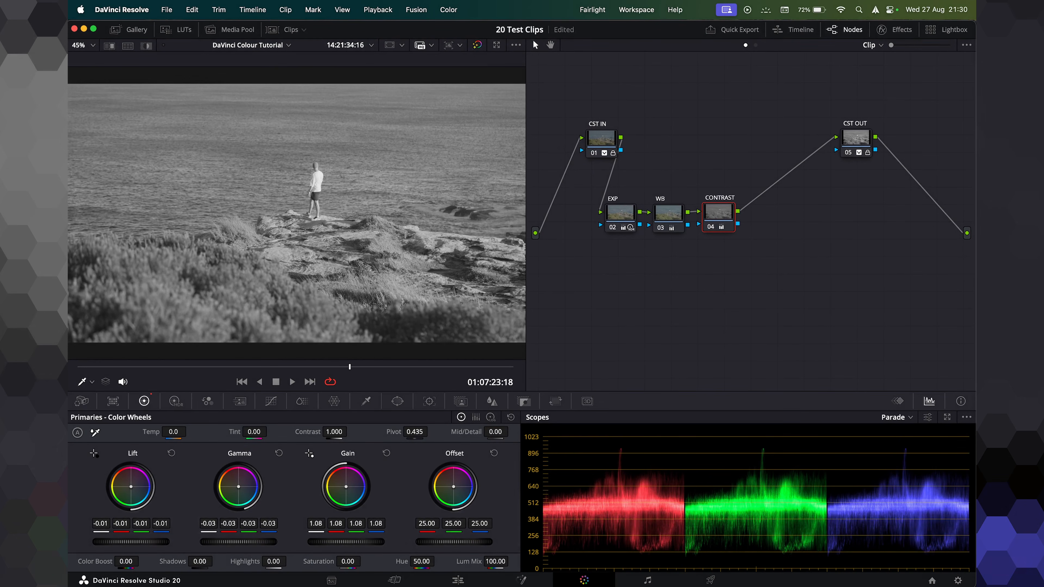
left_click_drag(238, 542, 232, 543)
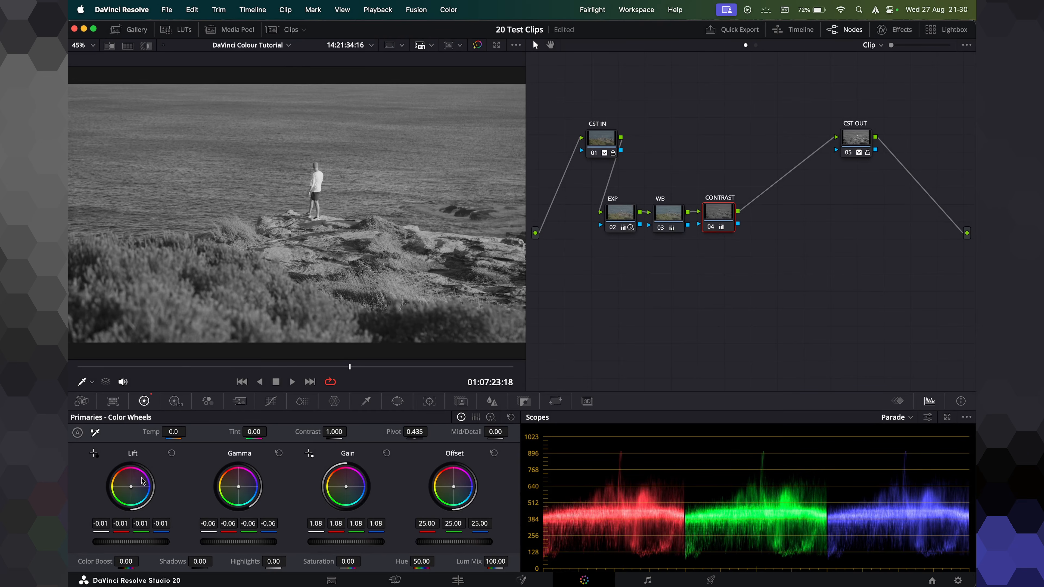
left_click_drag(131, 543, 136, 543)
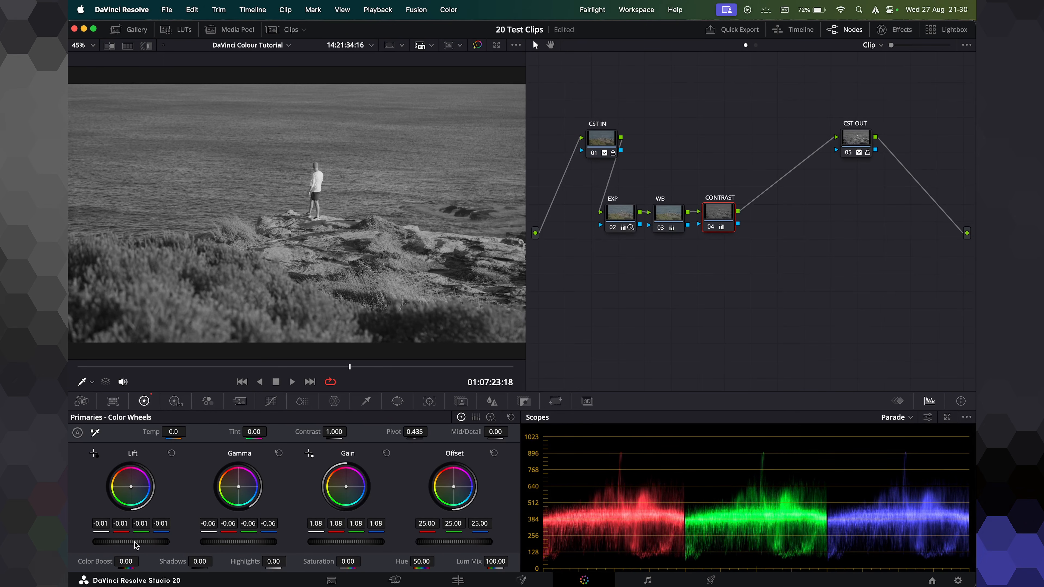
Restore the CONTRAST node's color by setting its Saturation to 50.
left_click(347, 561)
type("15")
type("0")
key("Return")
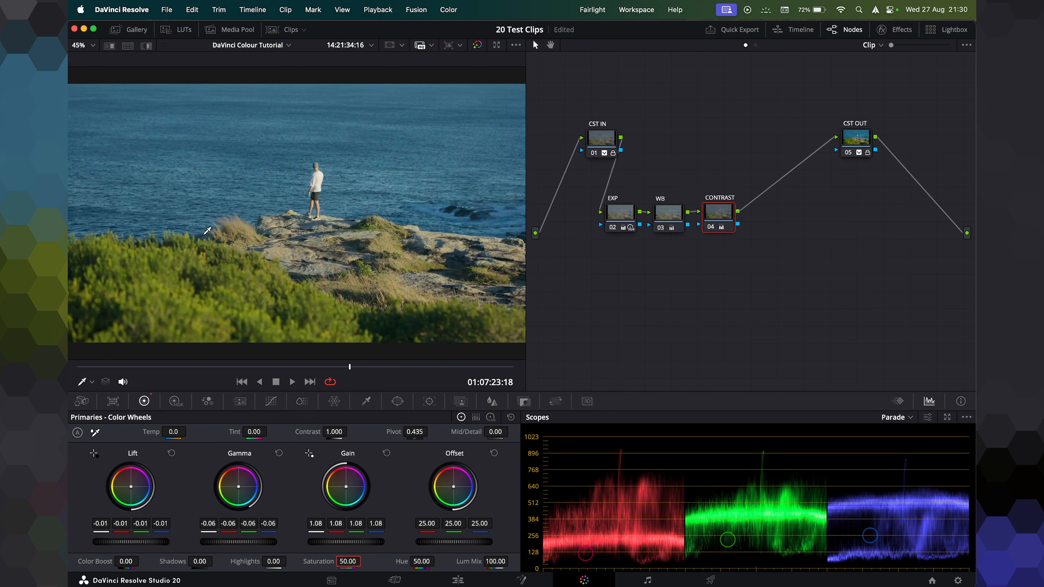
Compare the image with the CONTRAST node disabled and enabled, and fine-tune its Gamma to -0.07 and Lift to 0.00.
key("super+d")
key("super+d")
key("super+d")
key("super+d")
key("super+d")
key("super+d")
scroll(297, 233, "down", 1)
key("super+d")
key("super+d")
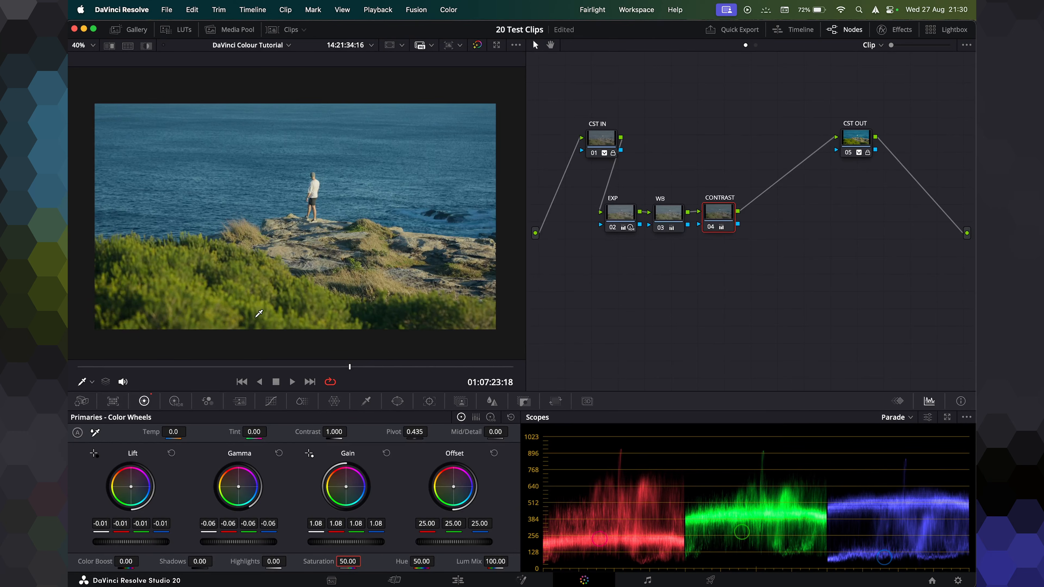
left_click_drag(227, 542, 220, 542)
mouse_move(143, 543)
left_mouse_down()
mouse_move(159, 542)
mouse_move(148, 542)
left_mouse_up()
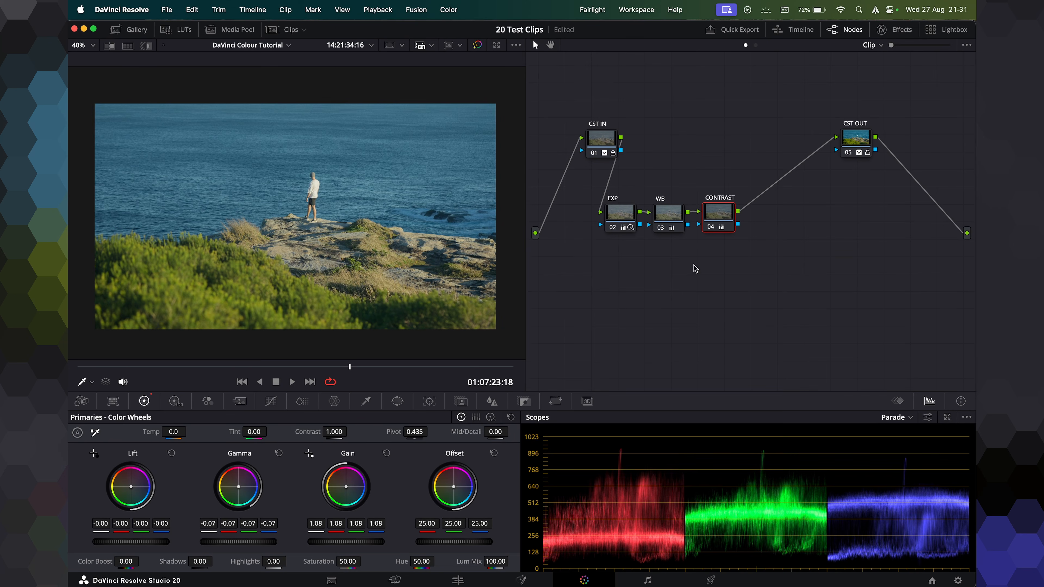
Spread CST IN and CST OUT outward and upward, and shift the EXP, WB and CONTRAST nodes slightly lower as a group.
left_click_drag(590, 139, 558, 111)
left_click_drag(838, 145, 892, 129)
left_click_drag(616, 168, 722, 260)
left_click_drag(725, 214, 734, 231)
left_click(698, 323)
Compare the coastal image with the EXP, WB and CONTRAST nodes disabled and enabled together.
left_click(631, 242)
left_click_drag(780, 302, 619, 231)
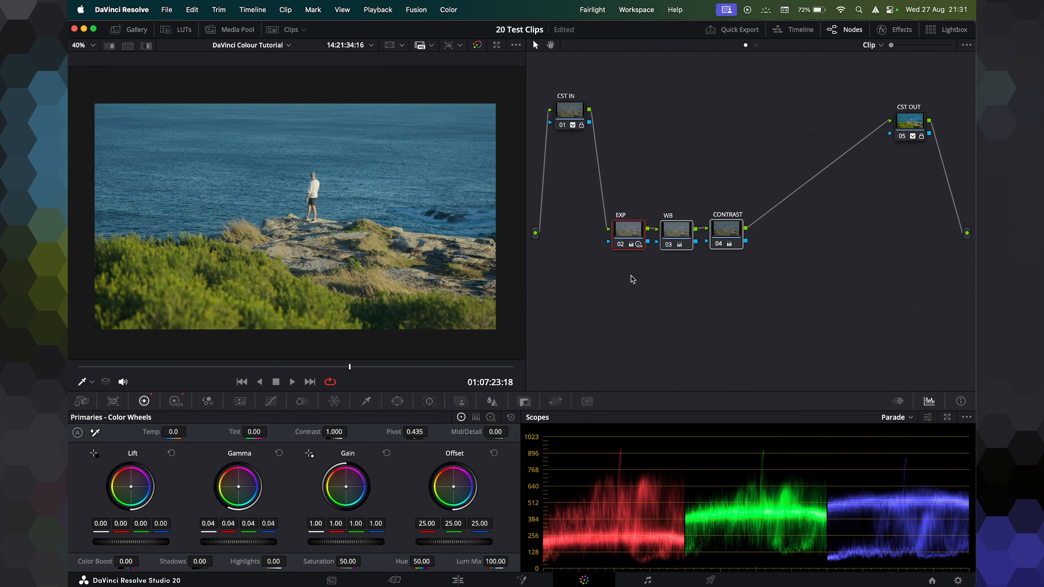
key("super+d")
key("super+d")
key("super+d")
key("super+d")
key("super+d")
key("super+d")
key("super+d")
key("super+d")
left_click(724, 234)
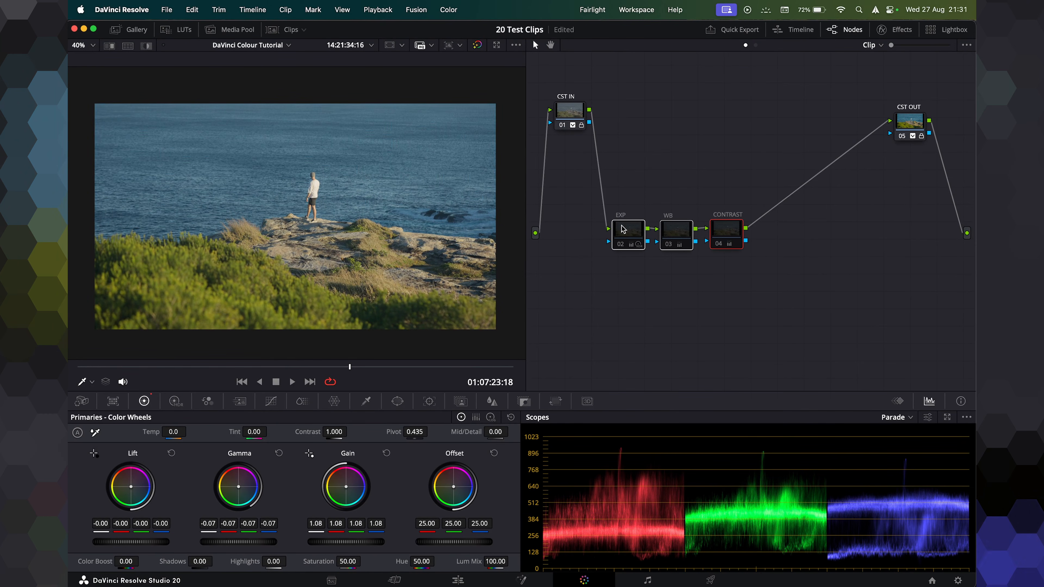
key("super+d")
key("super+d")
key("super+d")
key("super+d")
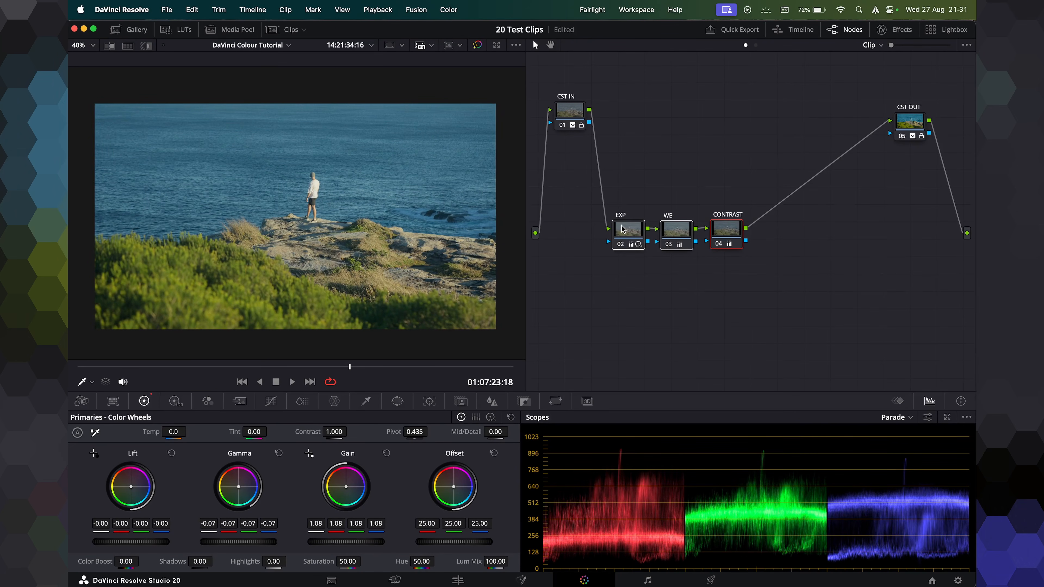
key("super+d")
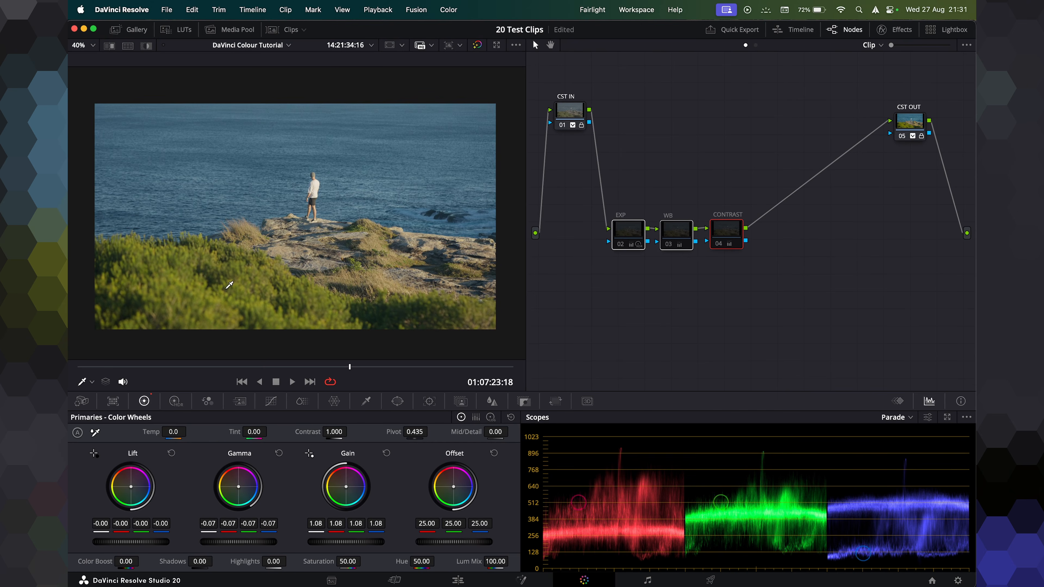
key("super+d")
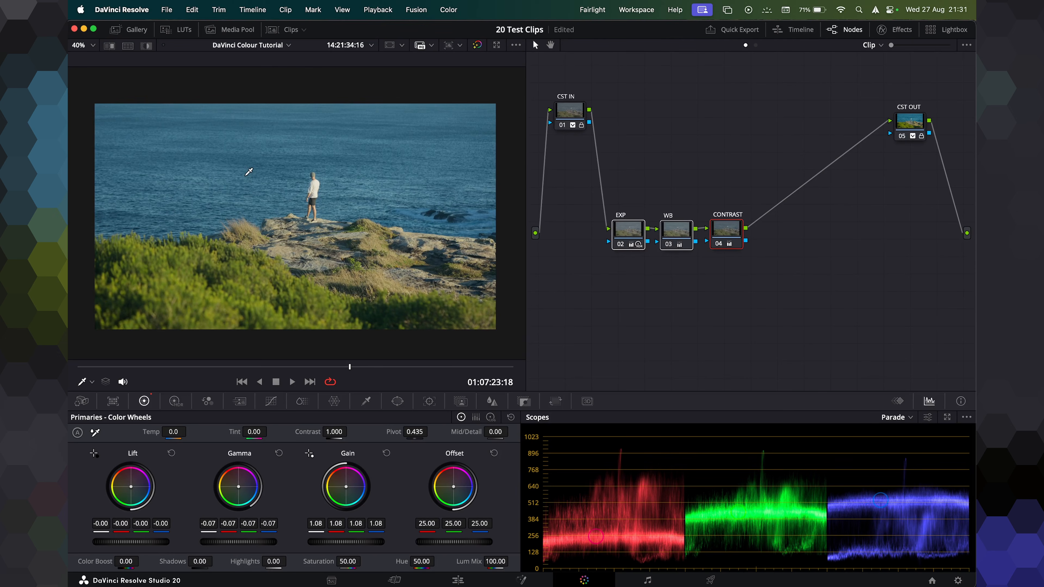
key("super+d")
key("super+d")
key("super+d")
key("super+d")
key("super+d")
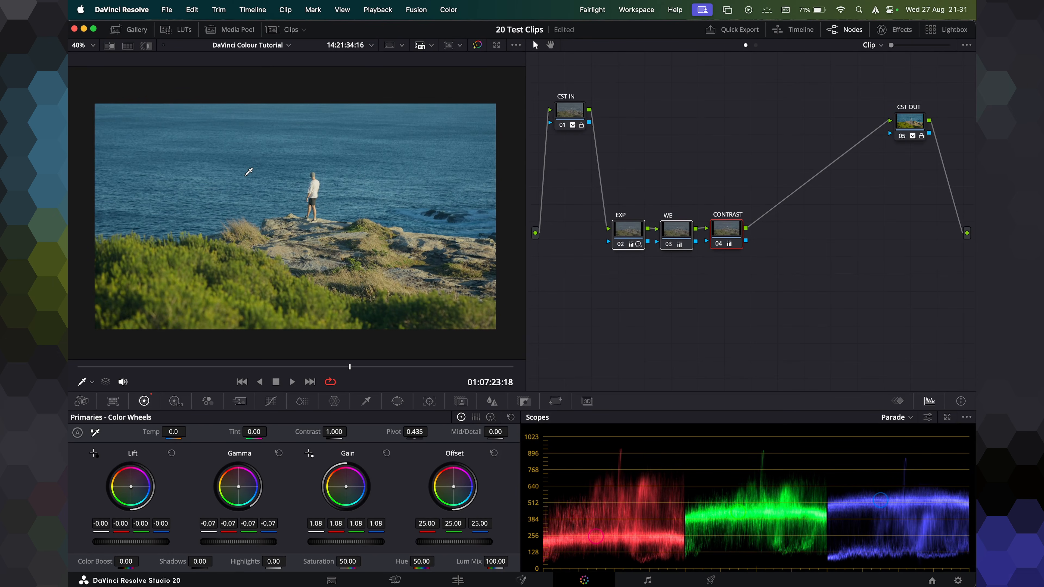
key("super+d")
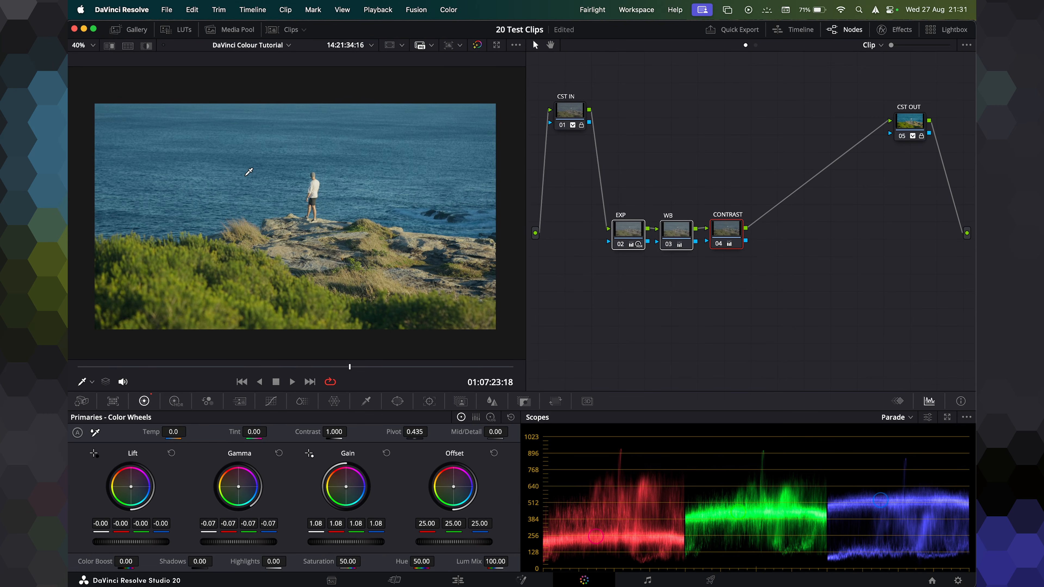
key("super+d")
key("super+d")
left_click(639, 312)
left_click_drag(793, 293, 625, 226)
key("super+d")
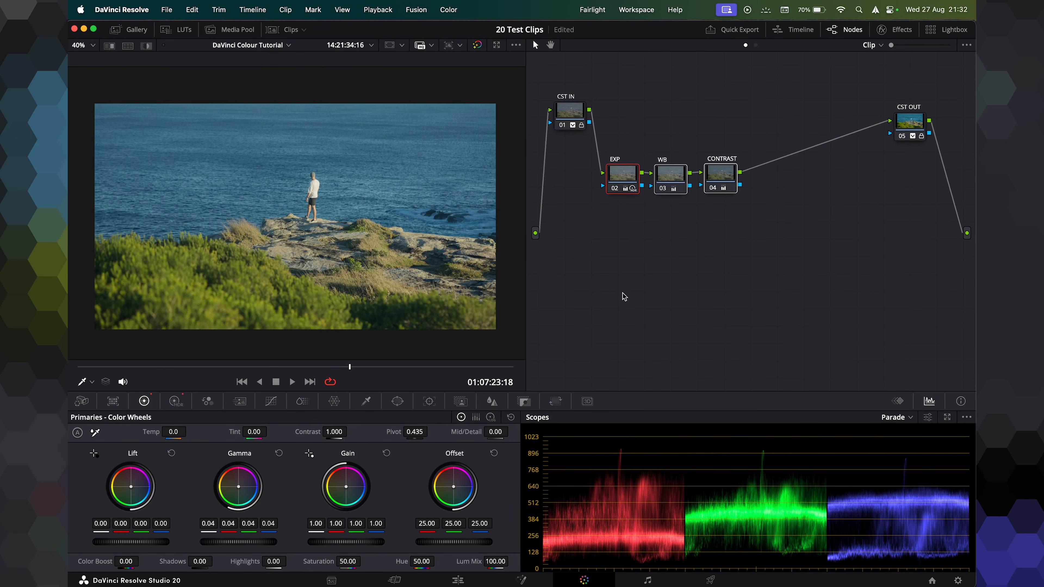
Move the EXP, WB and CONTRAST nodes up together into a row just below the level of CST IN and CST OUT.
left_click(666, 222)
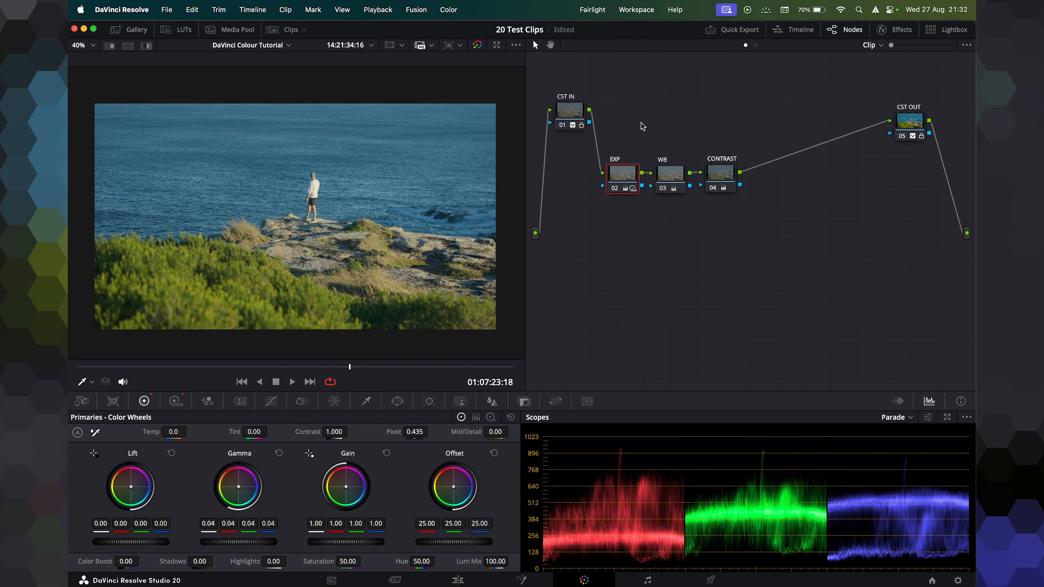
left_click_drag(635, 134, 734, 197)
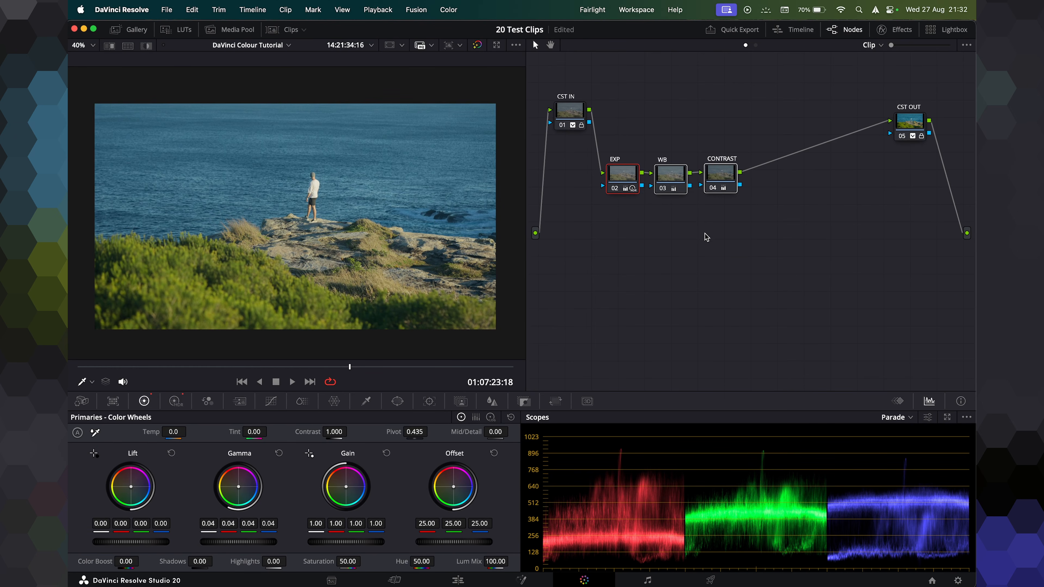
left_click_drag(720, 185, 737, 161)
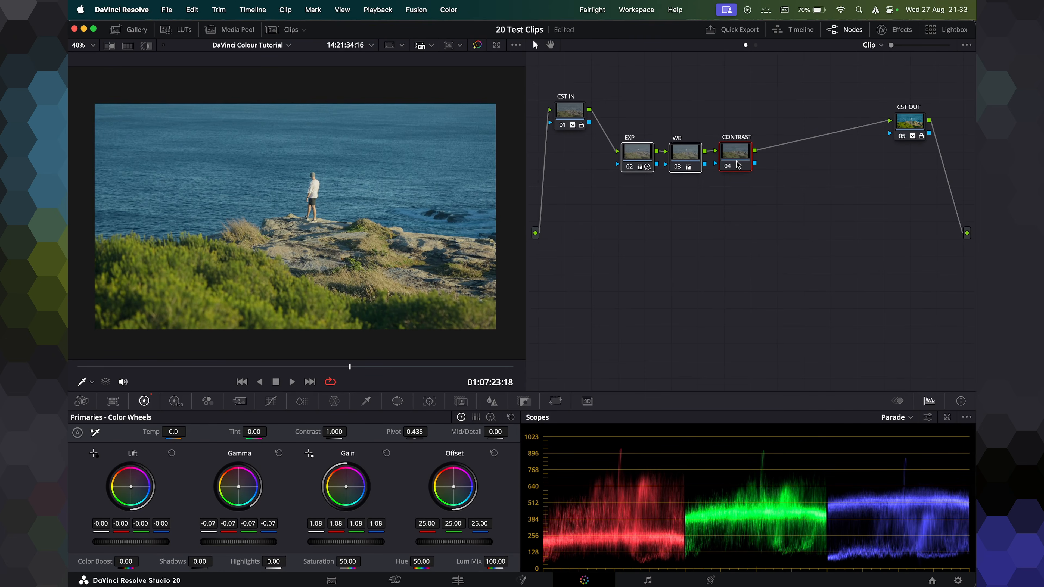
left_click(749, 235)
left_click_drag(620, 102, 738, 154)
left_click(751, 248)
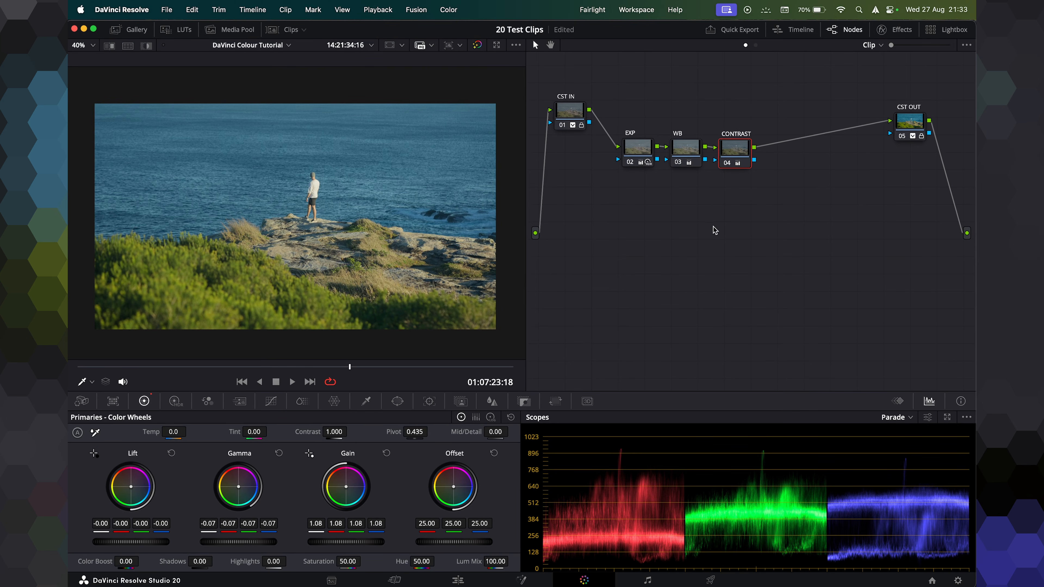
Add four serial nodes after CONTRAST and arrange them in a separate row below the correction nodes.
key("alt+s")
key("alt+s")
key("alt+s")
key("alt+s")
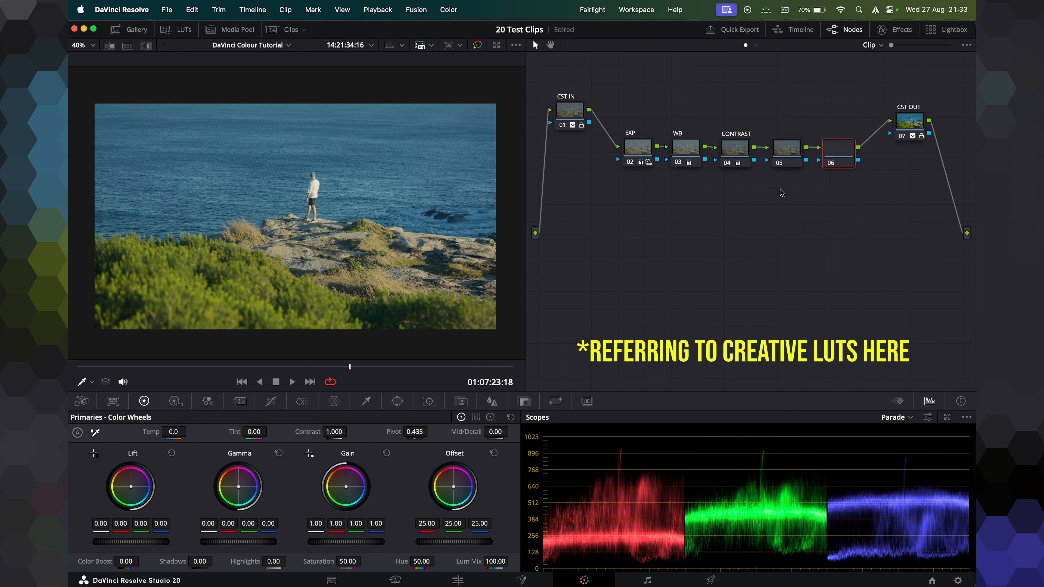
left_click_drag(801, 115, 757, 281)
left_click_drag(941, 160, 804, 273)
left_click_drag(601, 225, 863, 349)
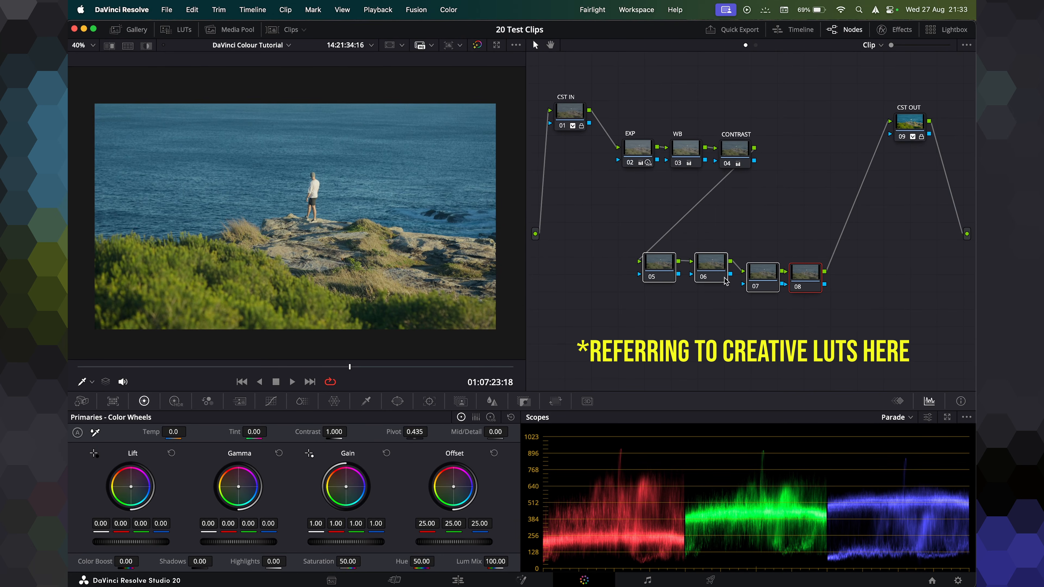
Nudge CST IN outward and line up nodes 05 and 06 with nodes 07 and 08 in the lower row.
mouse_move(570, 116)
left_mouse_down()
mouse_move(560, 100)
mouse_move(560, 111)
left_mouse_up()
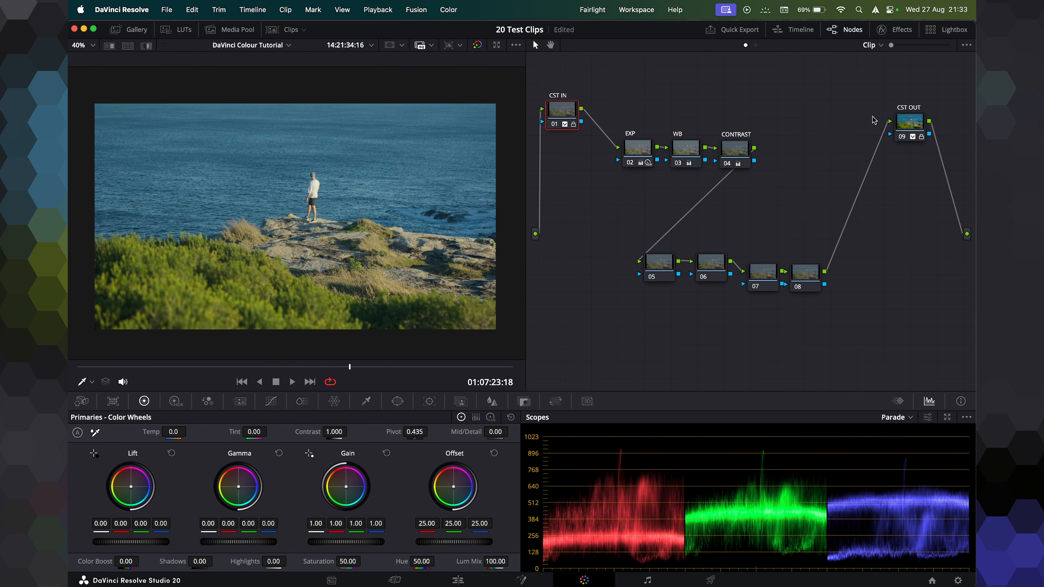
left_click_drag(718, 273, 670, 279)
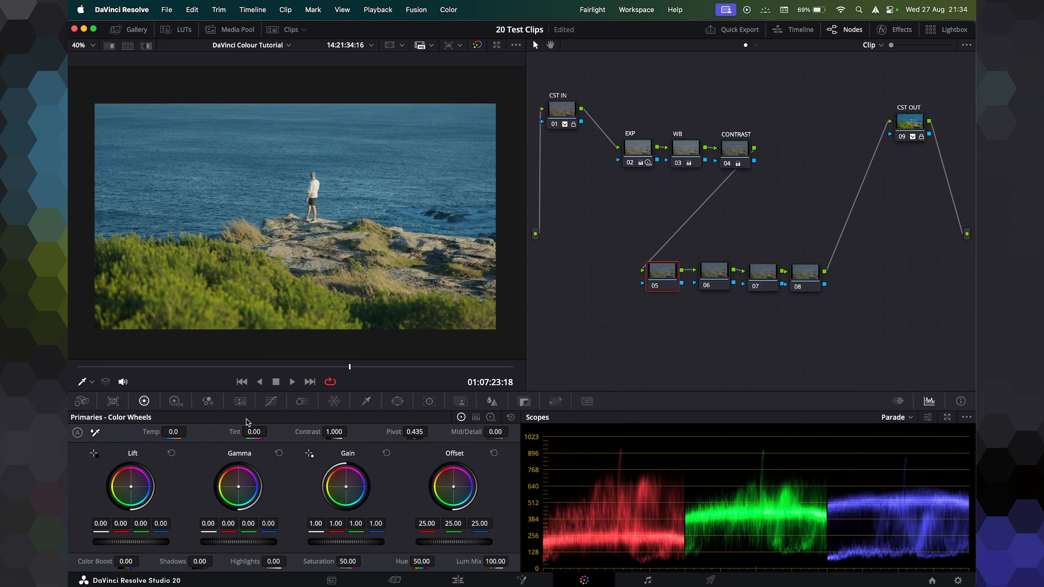
left_click(806, 280)
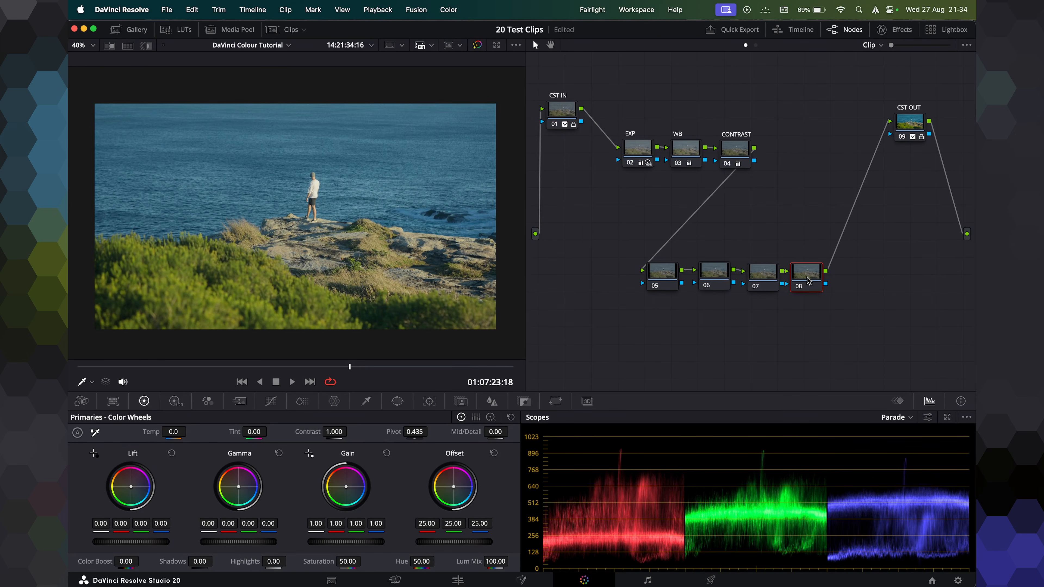
left_click_drag(613, 245, 861, 330)
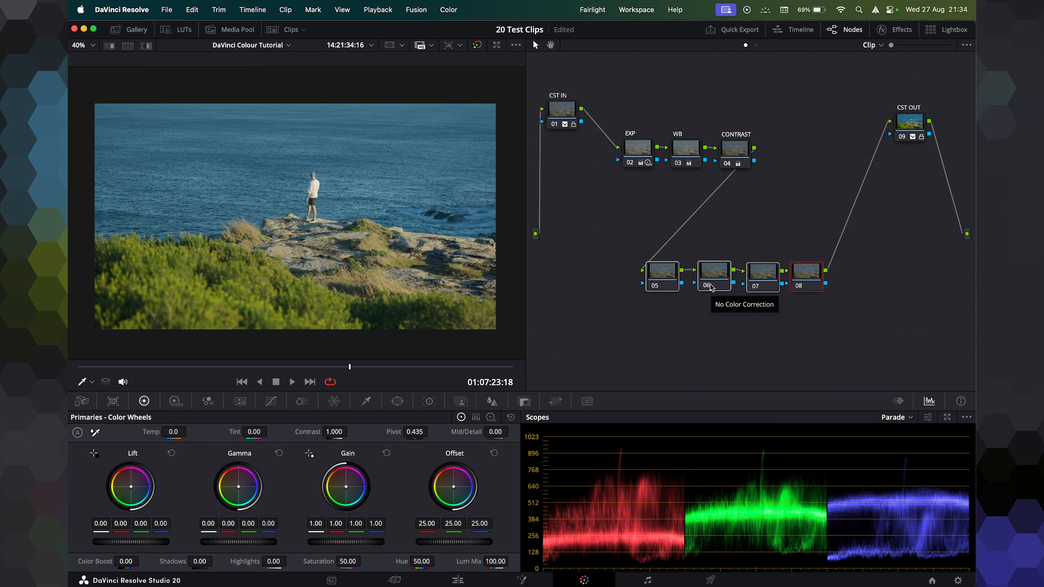
Delete three of the four lower nodes, place the remaining one below CONTRAST and label it LUT.
left_click_drag(853, 335, 735, 286)
key("Delete")
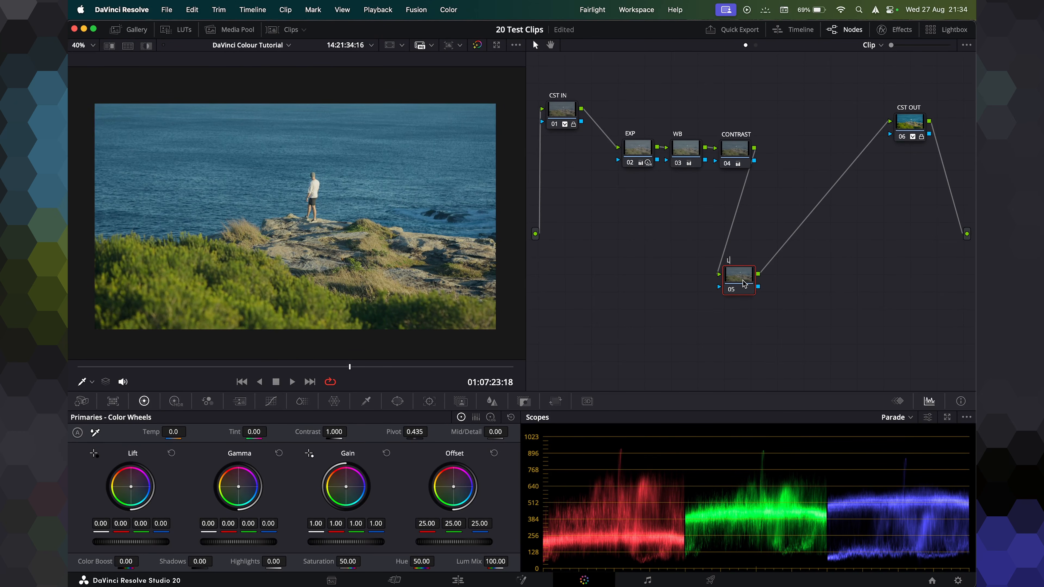
key("Return")
Apply LUT3.DWG.Greens.Blues_8.C6579 from the "for Creators." LUT folder to the LUT node and close the LUT browser.
left_click(174, 28)
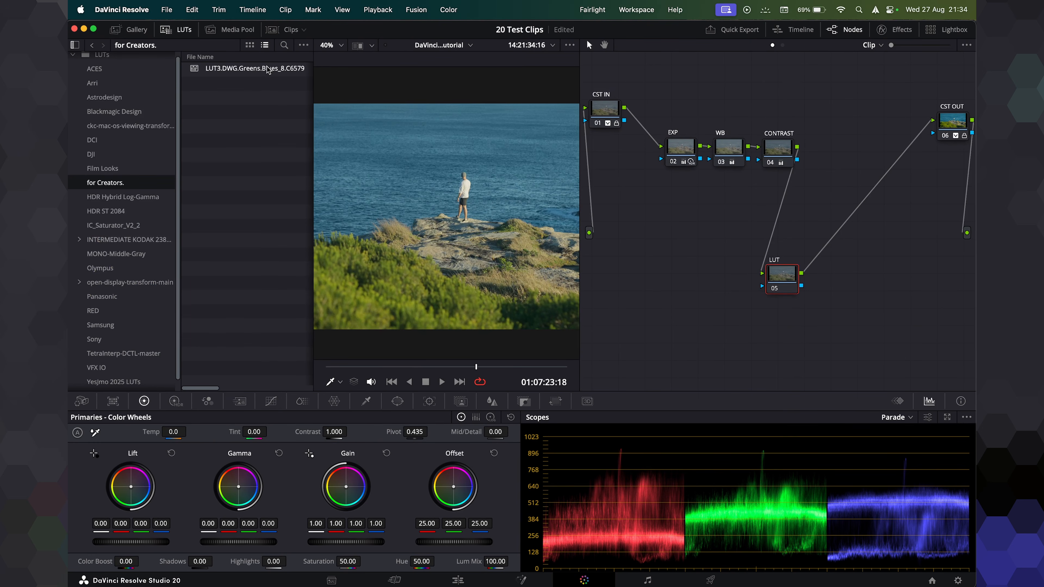
left_click_drag(225, 71, 780, 281)
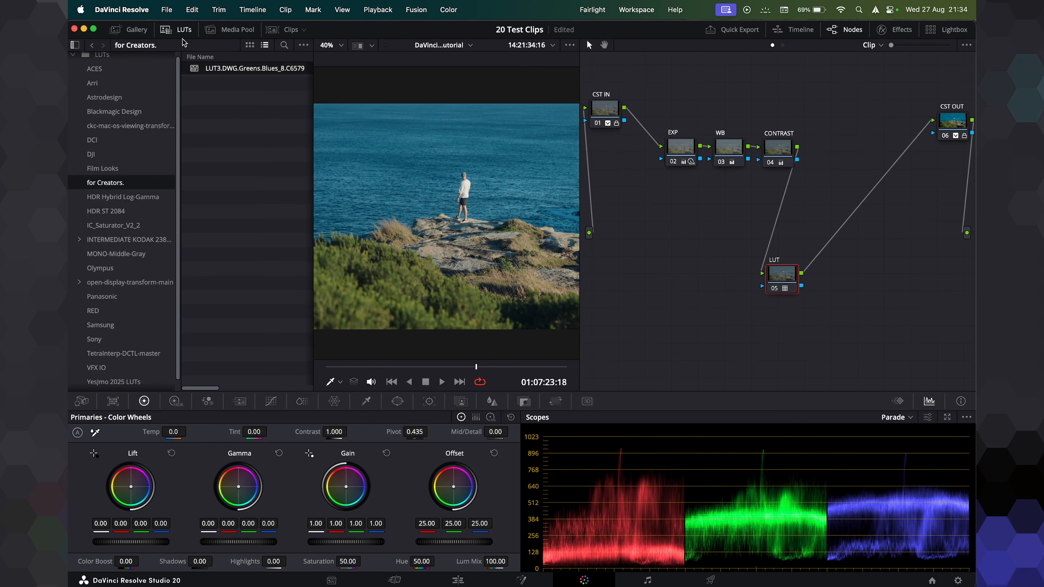
left_click(182, 31)
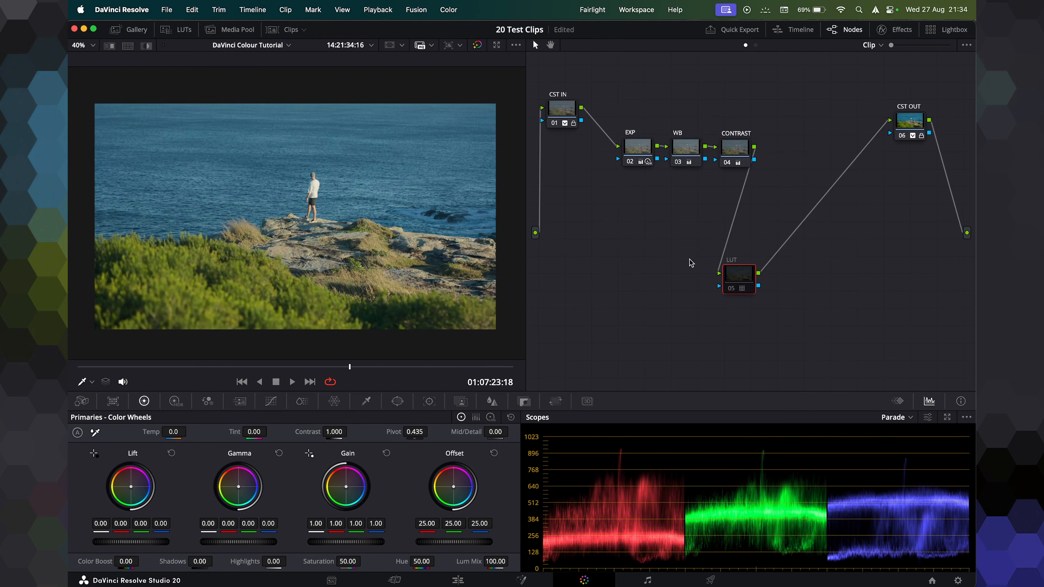
Compare the shrubs, water and figure with the LUT node disabled and enabled, leaving the node disabled.
scroll(328, 246, "up", 2)
left_click_drag(179, 258, 261, 259)
scroll(282, 246, "down", 1)
key("super+d")
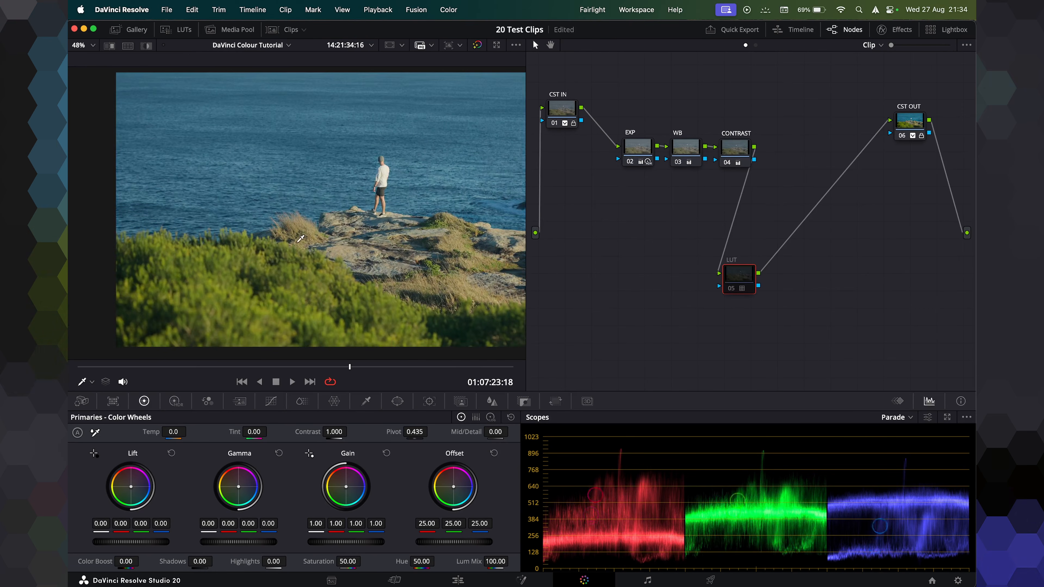
key("super+d")
left_click_drag(399, 214, 360, 210)
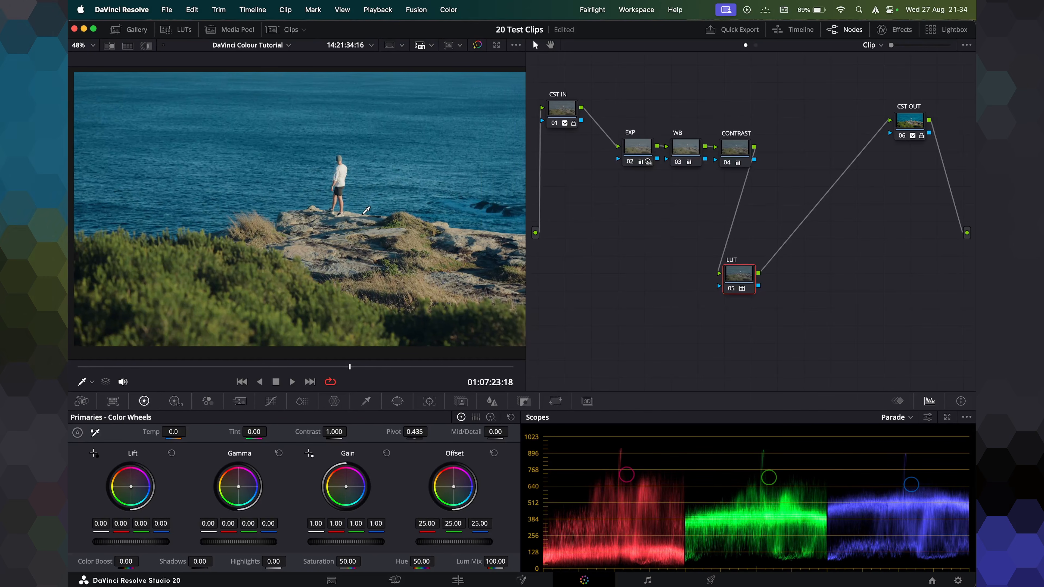
scroll(363, 211, "down", 1)
scroll(364, 210, "down", 1)
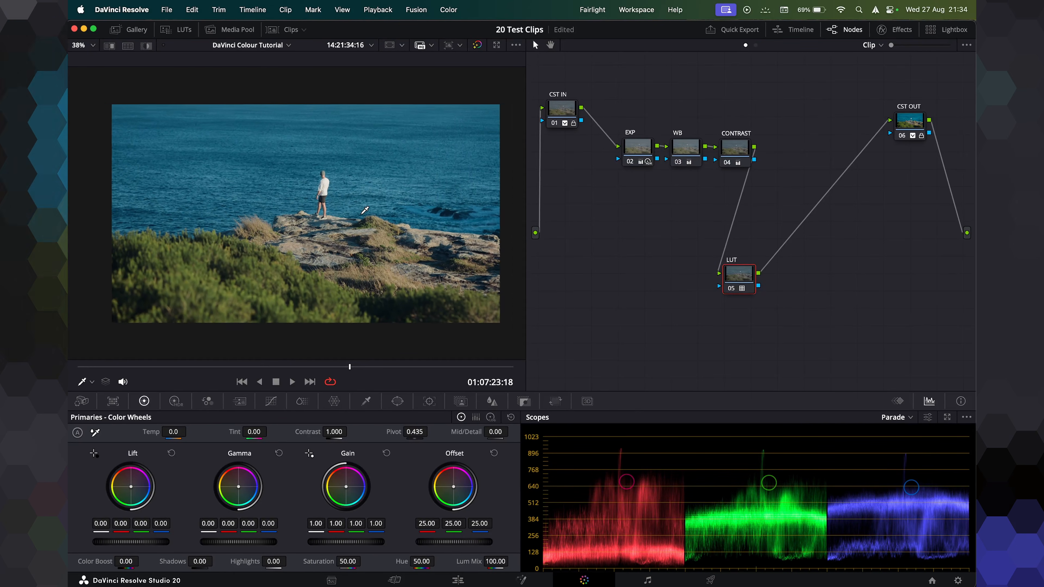
key("super+d")
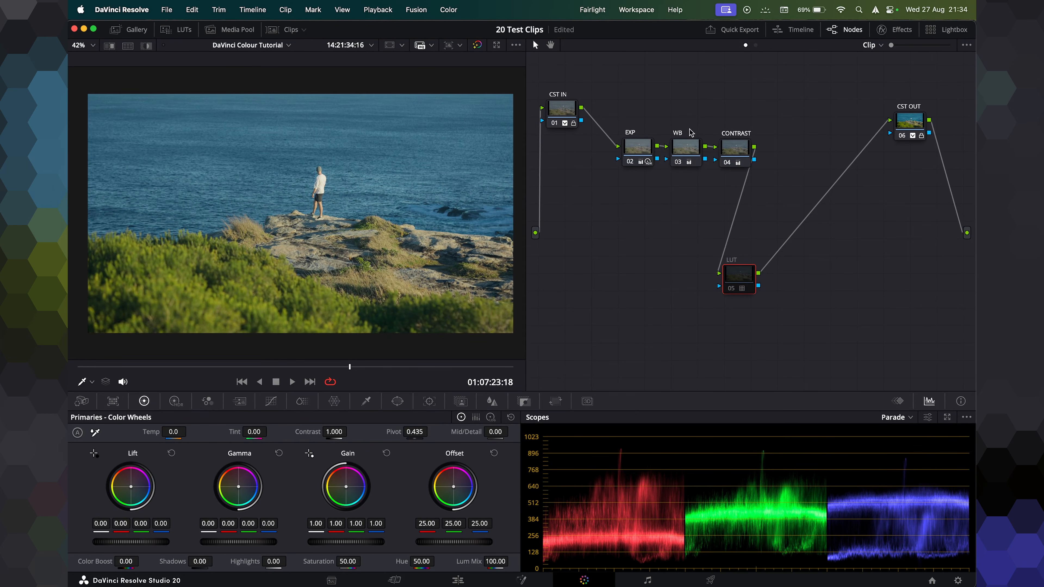
Re-enable the LUT node and reduce its key output gain to 0.484 to soften the look.
key("super+d")
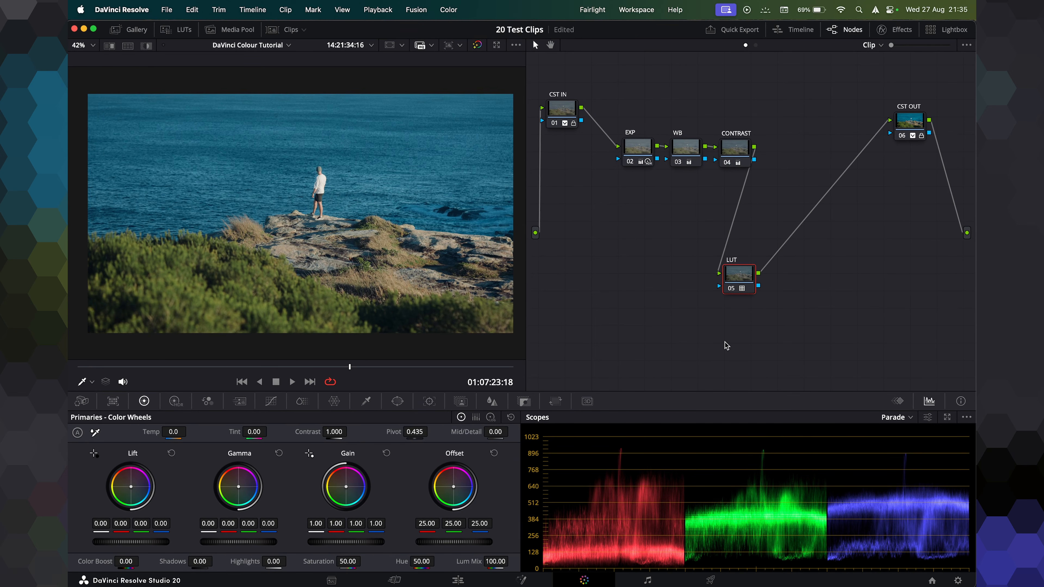
left_click(524, 401)
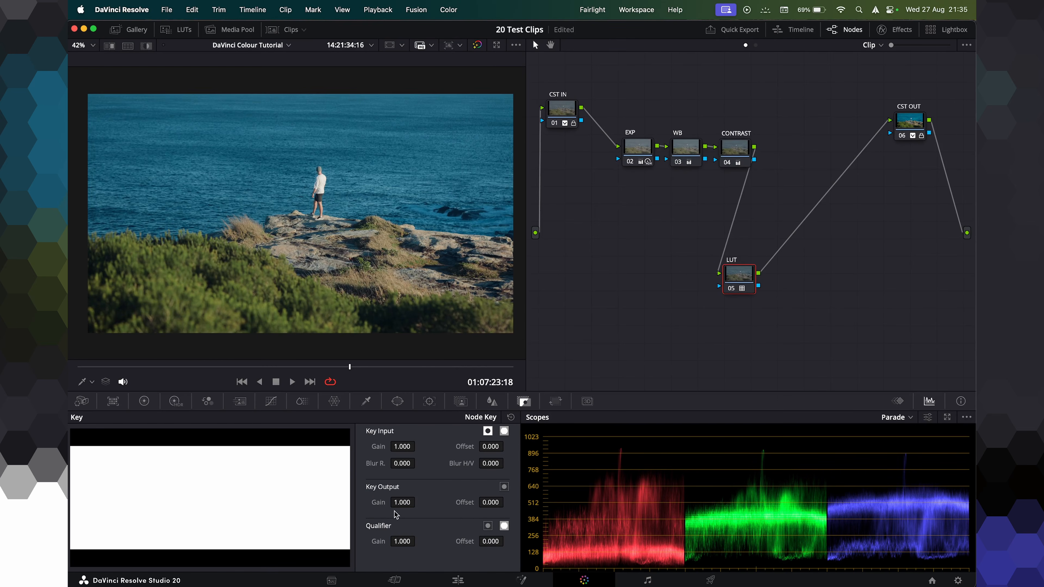
left_click_drag(402, 502, 342, 503)
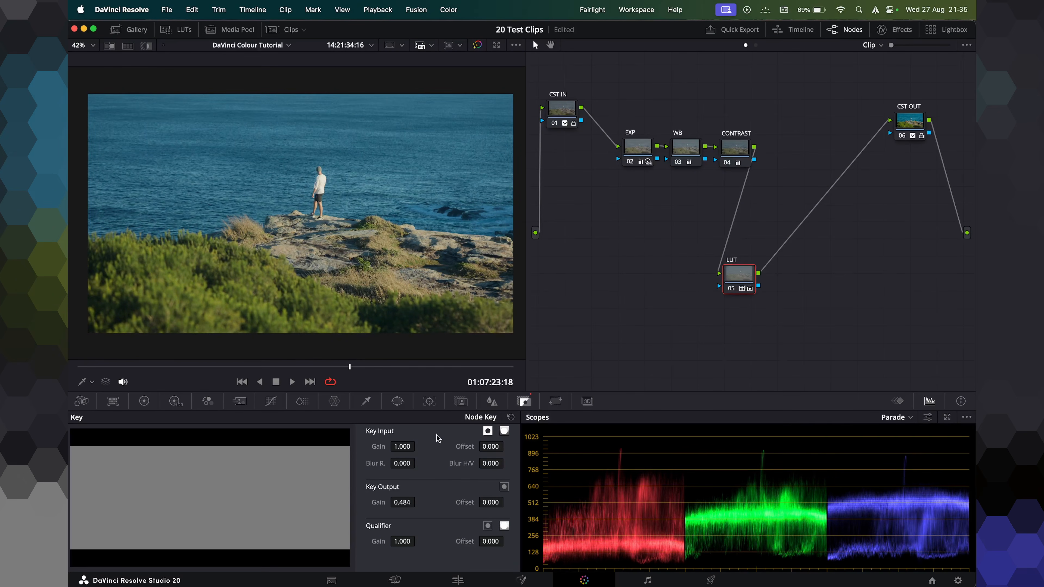
scroll(346, 279, "up", 2)
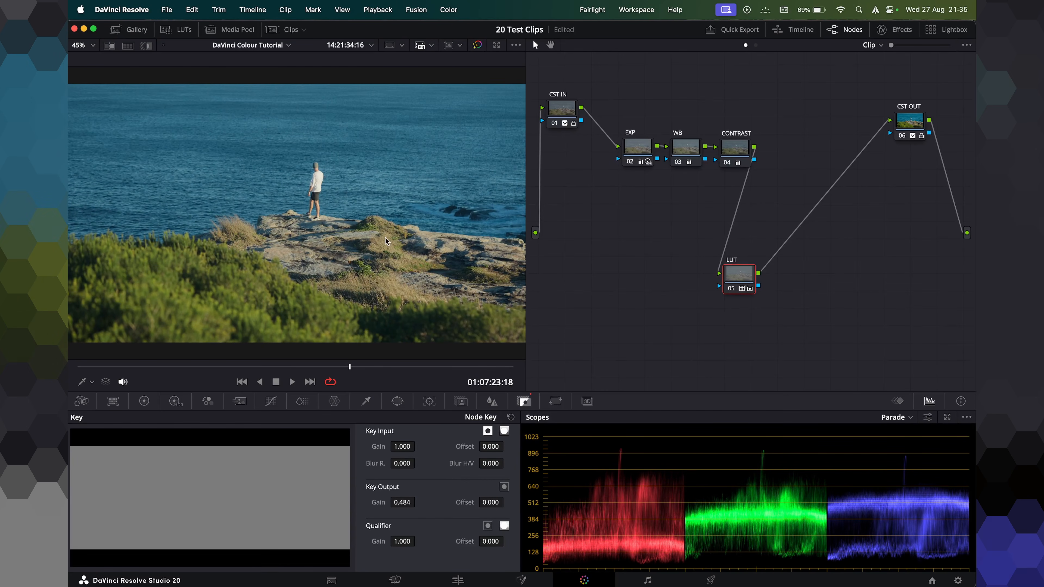
Tighten the layout of the correction nodes and add a serial node after the LUT node.
left_click_drag(646, 118, 761, 140)
left_click_drag(562, 114, 601, 132)
left_click_drag(744, 288, 800, 251)
key("alt+s")
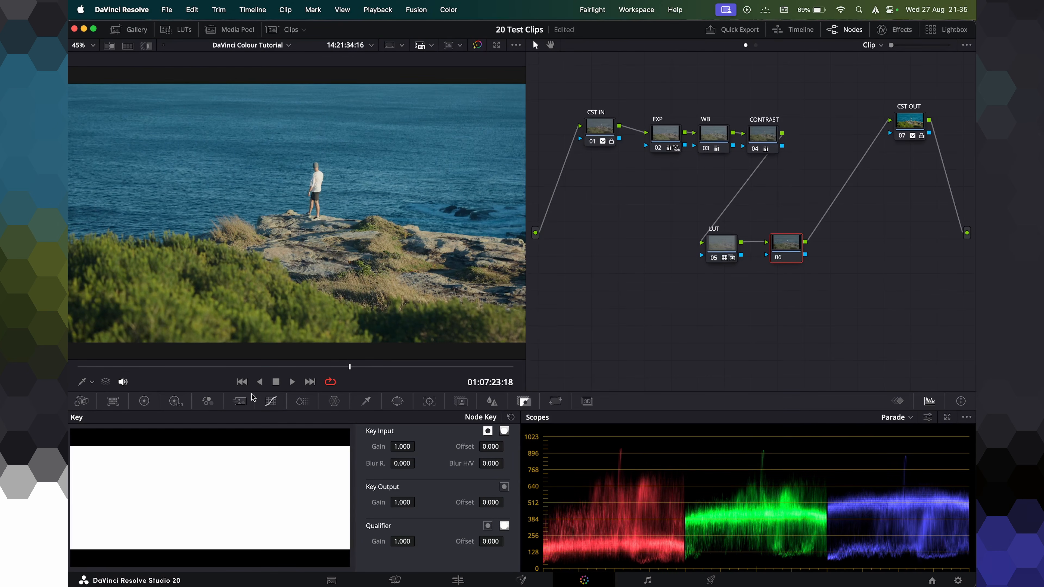
Add a circular window around the figure on node 06, with size about 57.4 and aspect about 46.8.
left_click(397, 401)
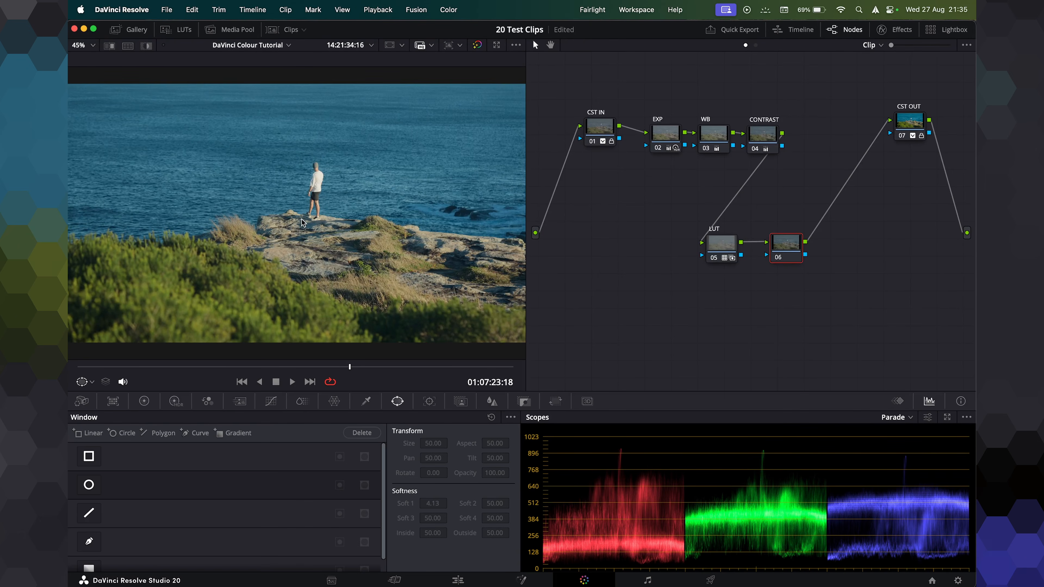
scroll(302, 222, "down", 2)
left_click(89, 486)
left_click_drag(292, 212, 294, 188)
left_click_drag(301, 255, 302, 299)
left_click_drag(246, 198, 210, 199)
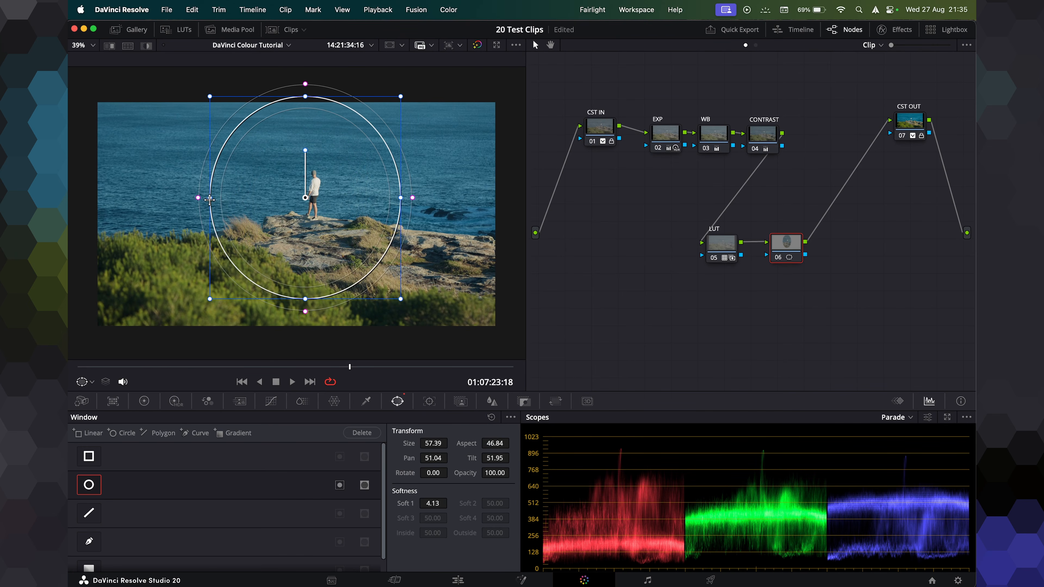
Centre the circular window on the figure, soften its edge to about 17.6 and invert it.
left_click_drag(305, 197, 309, 216)
left_click_drag(316, 335, 315, 370)
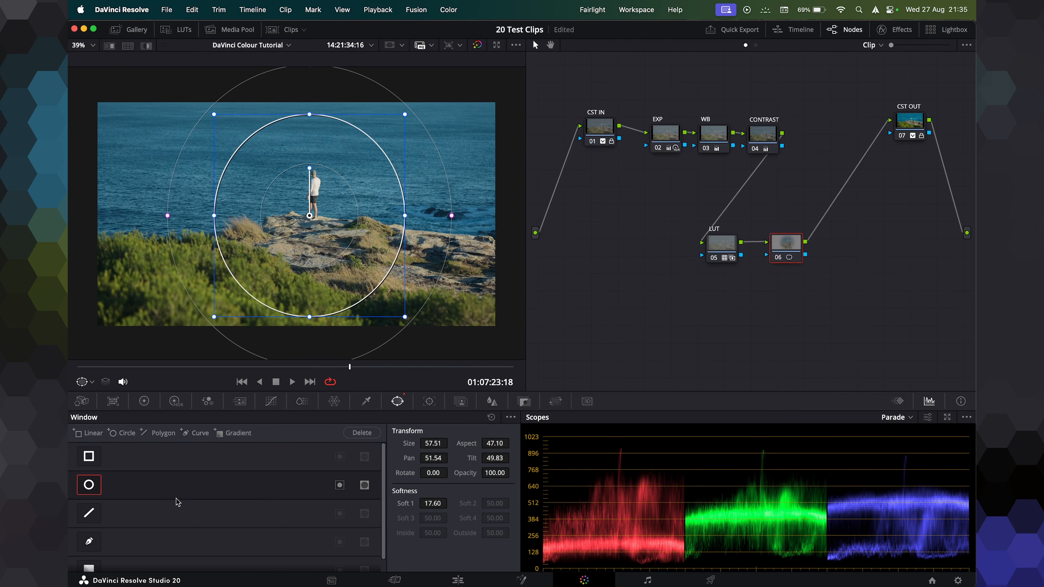
left_click(339, 485)
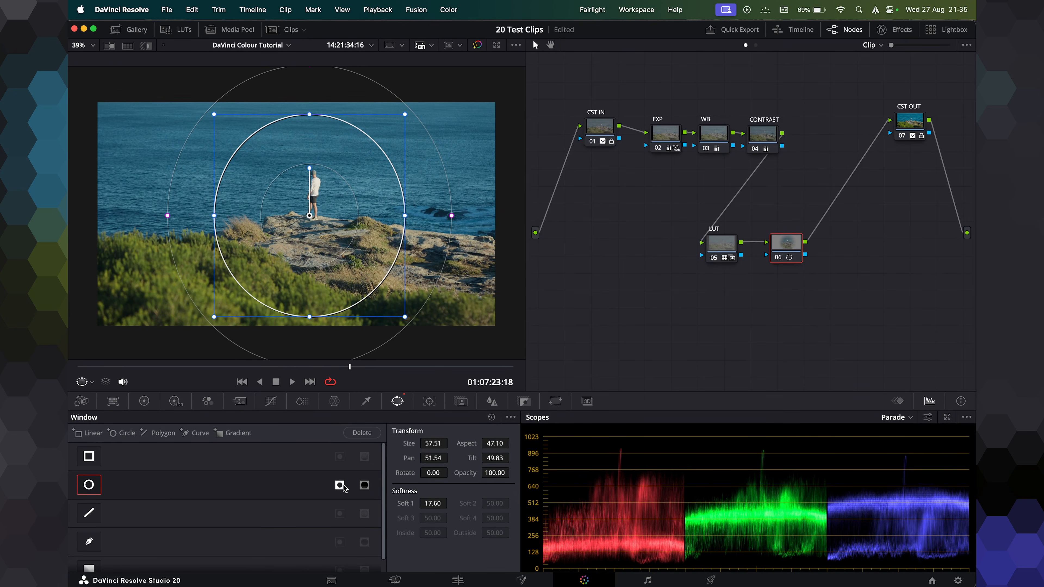
Pull the custom curve's midtones down slightly to darken the area outside the circular window, toggling node 06 to check it.
left_click(271, 402)
left_click_drag(181, 520, 183, 525)
key("super+d")
key("super+d")
Compare the whole frame with the vignette node disabled and enabled, and play an earlier part of the clip.
scroll(324, 209, "down", 1)
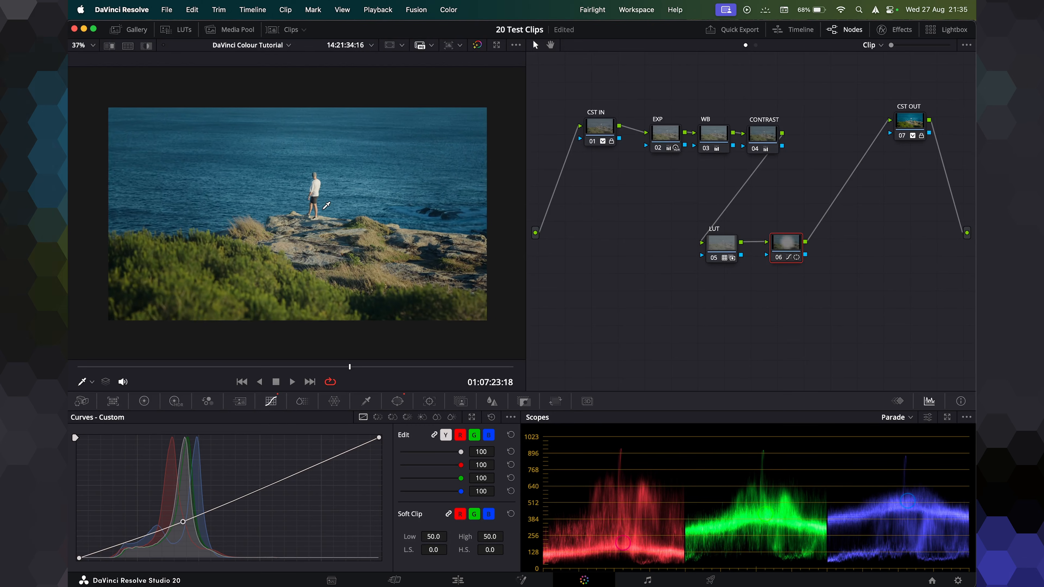
key("super+d")
key("super+d")
left_click(335, 367)
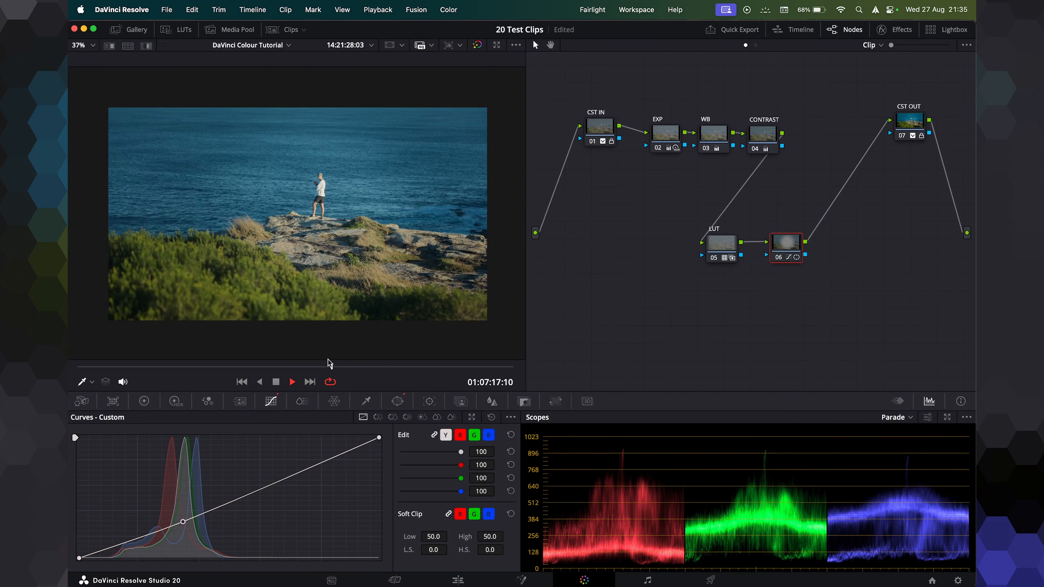
key("space")
Make room before the vignette node, insert a serial node after the LUT node and save the project.
left_click_drag(786, 246, 835, 238)
mouse_move(722, 248)
left_mouse_down()
mouse_move(668, 246)
mouse_move(736, 250)
left_mouse_up()
key("alt+s")
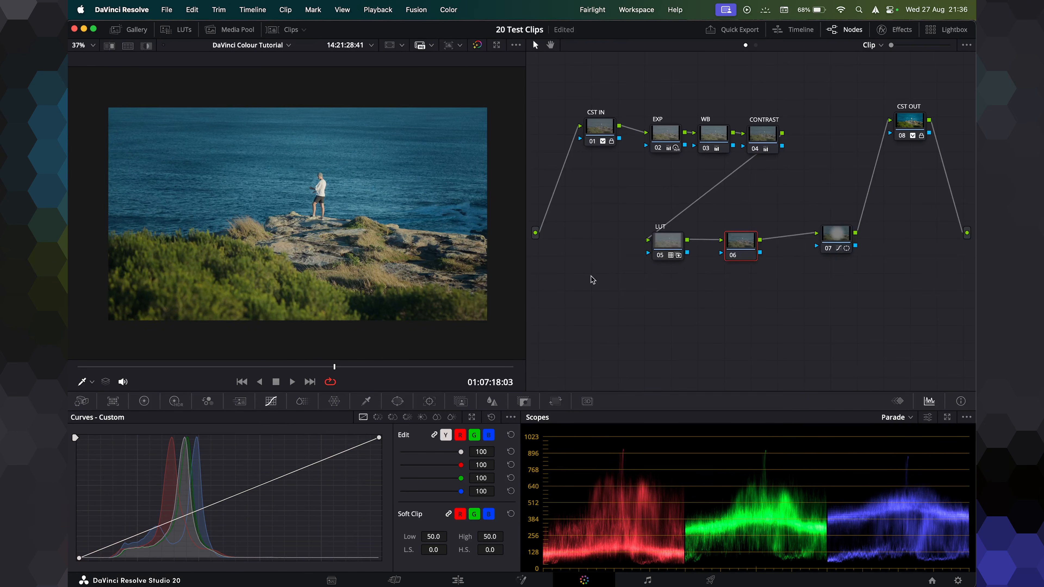
key("super+s")
Apply a DCTL effect to node 06, using MONO-Middle-Gray-v1.4 with the DaVinci Intermediate transfer function.
scroll(368, 181, "up", 2)
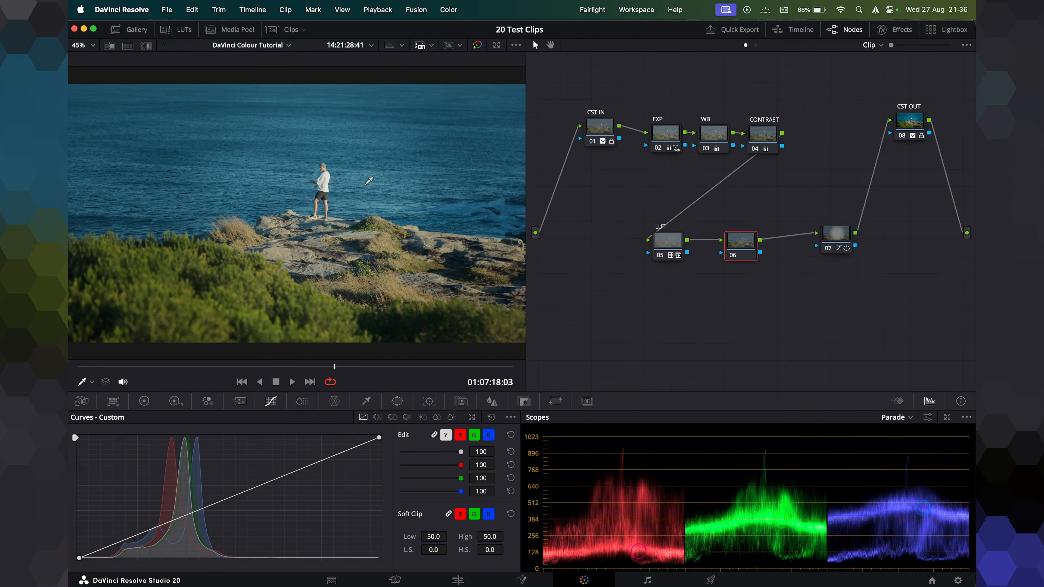
left_click(895, 29)
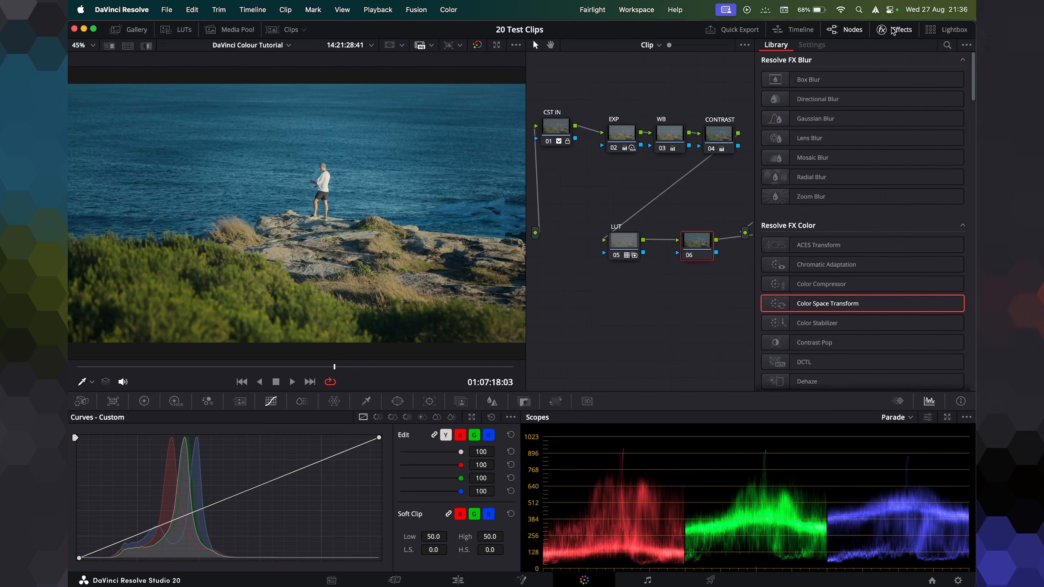
scroll(851, 355, "down", 1)
scroll(799, 354, "up", 1)
left_click_drag(799, 355, 697, 244)
left_click(854, 76)
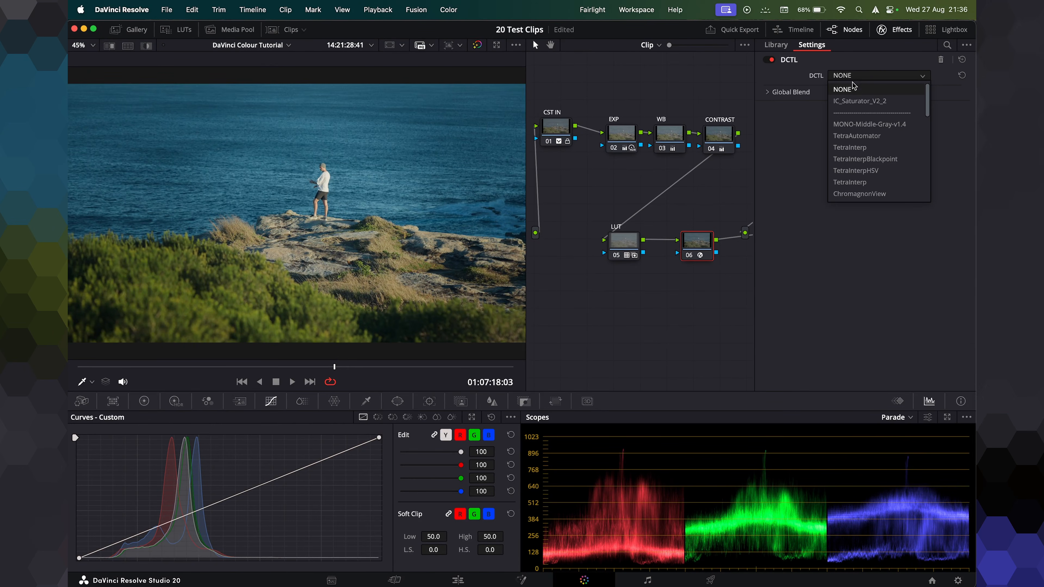
left_click(869, 124)
left_click(872, 173)
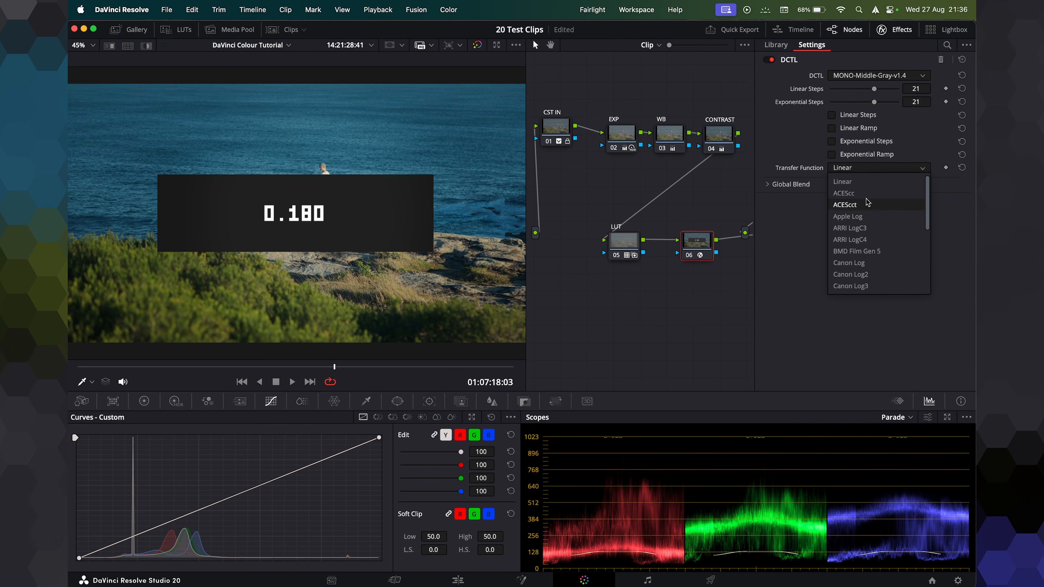
left_click(857, 275)
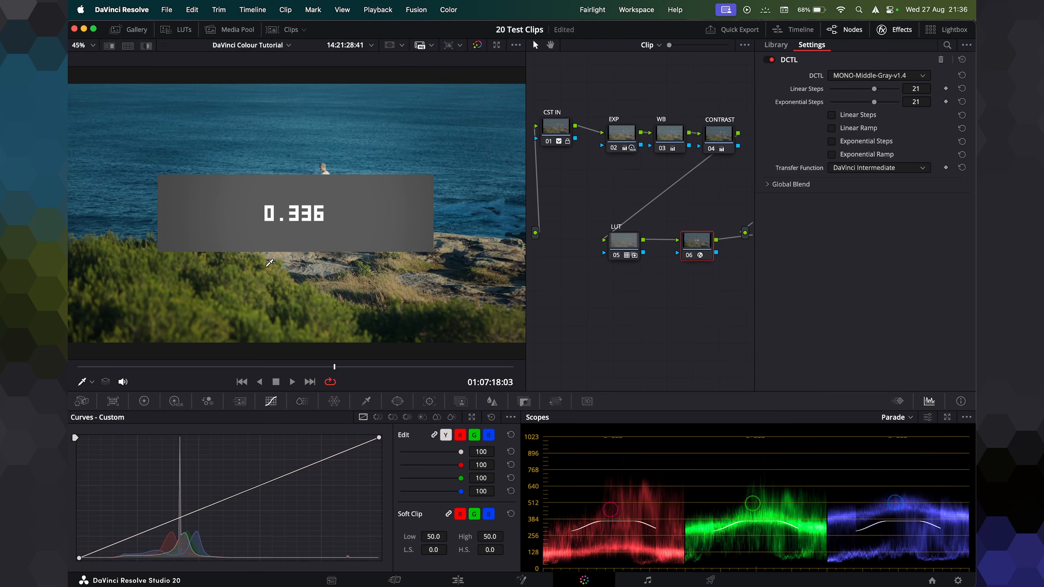
Anchor the custom curve at the middle-gray spike, disable the DCTL effect and close the effects library.
left_click(180, 519)
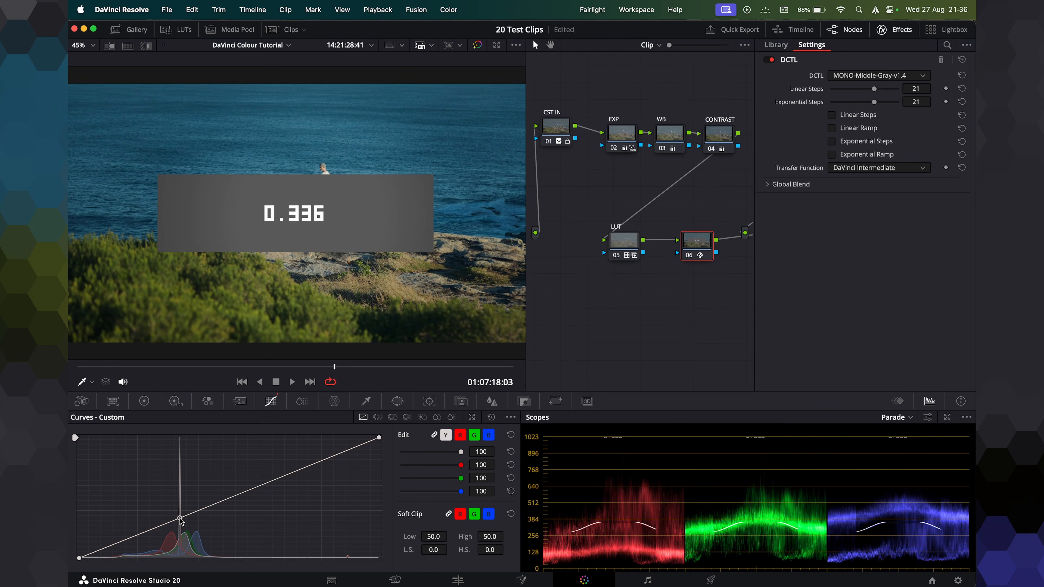
left_click(769, 60)
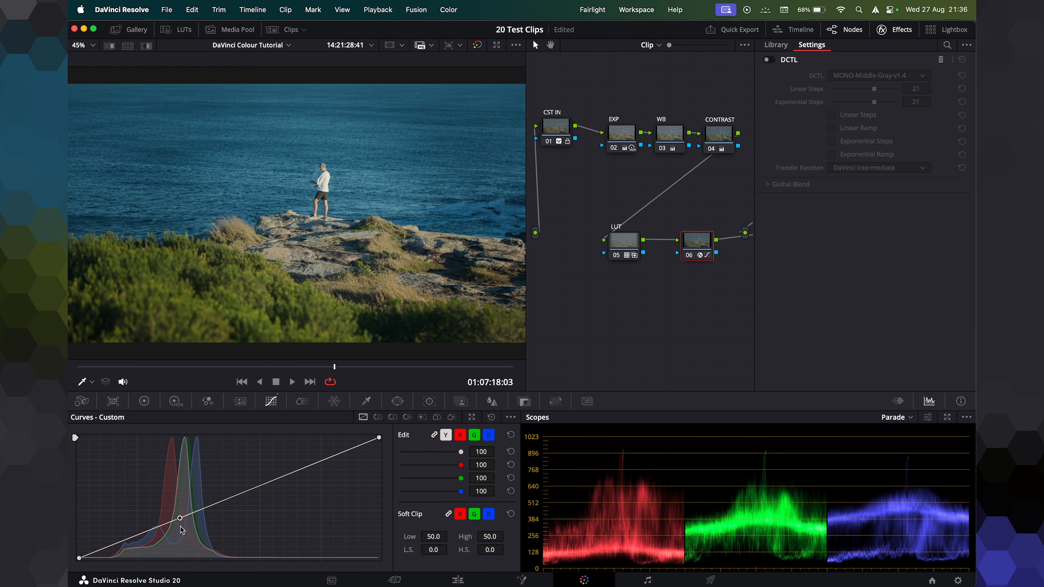
left_click(903, 32)
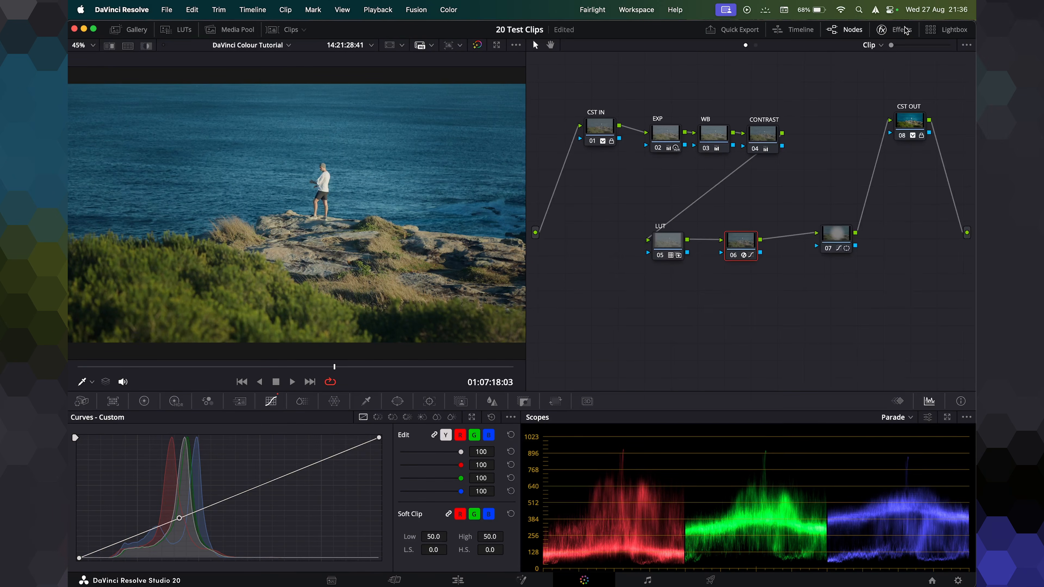
In an enlarged curves window, raise the blue curve slightly in the shadows and the red curve slightly in the highlights.
left_click(473, 418)
mouse_move(707, 32)
left_mouse_down()
mouse_move(671, 91)
mouse_move(697, 42)
left_mouse_up()
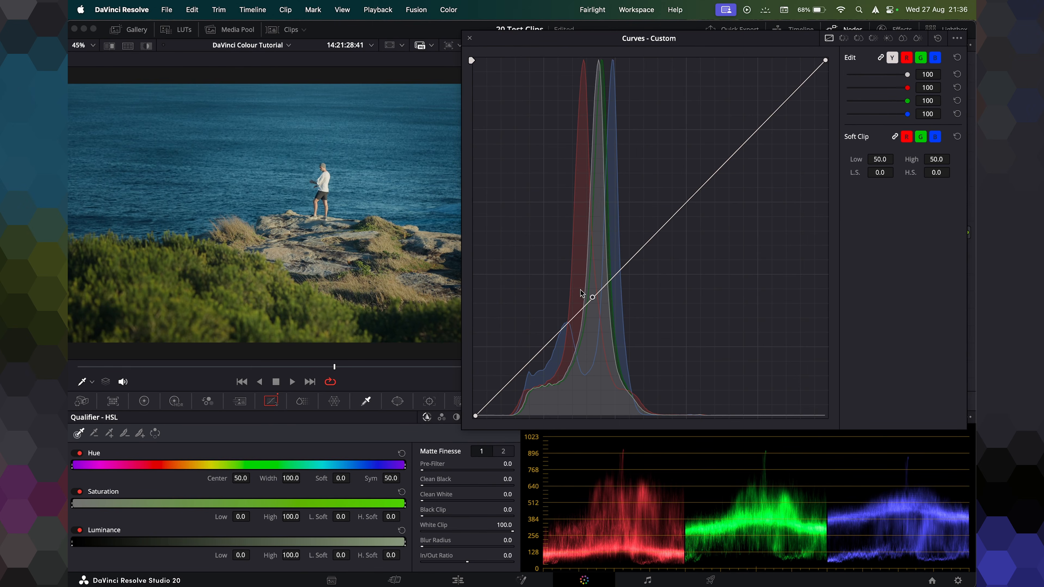
left_click_drag(595, 35, 612, 26)
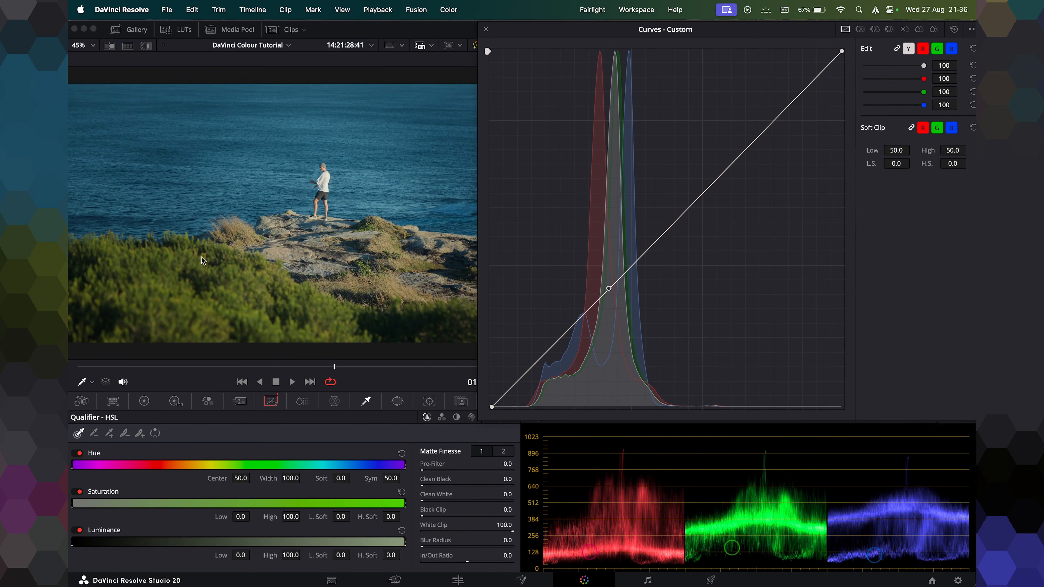
left_click(952, 49)
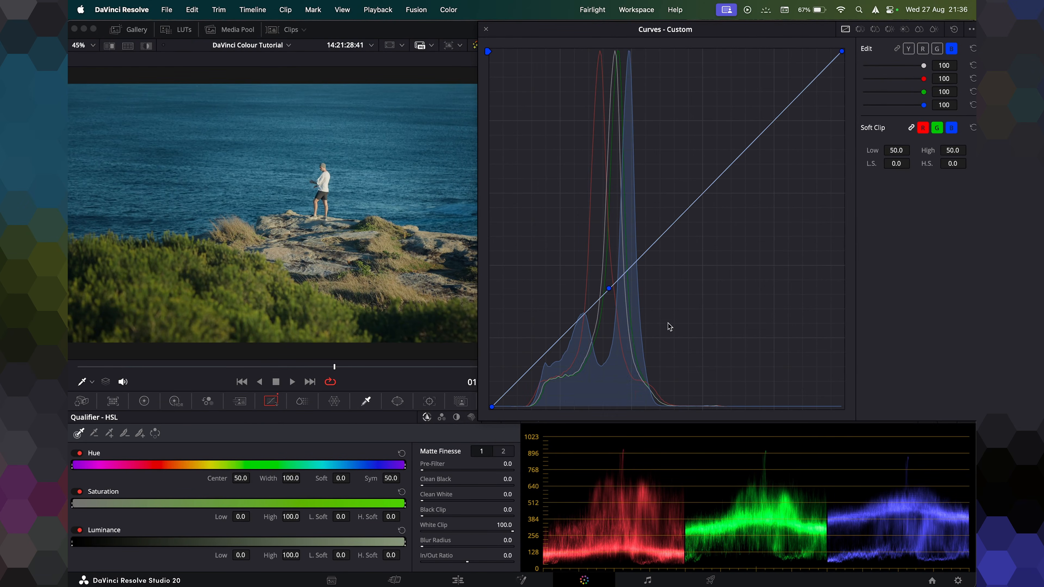
left_click_drag(564, 346, 555, 344)
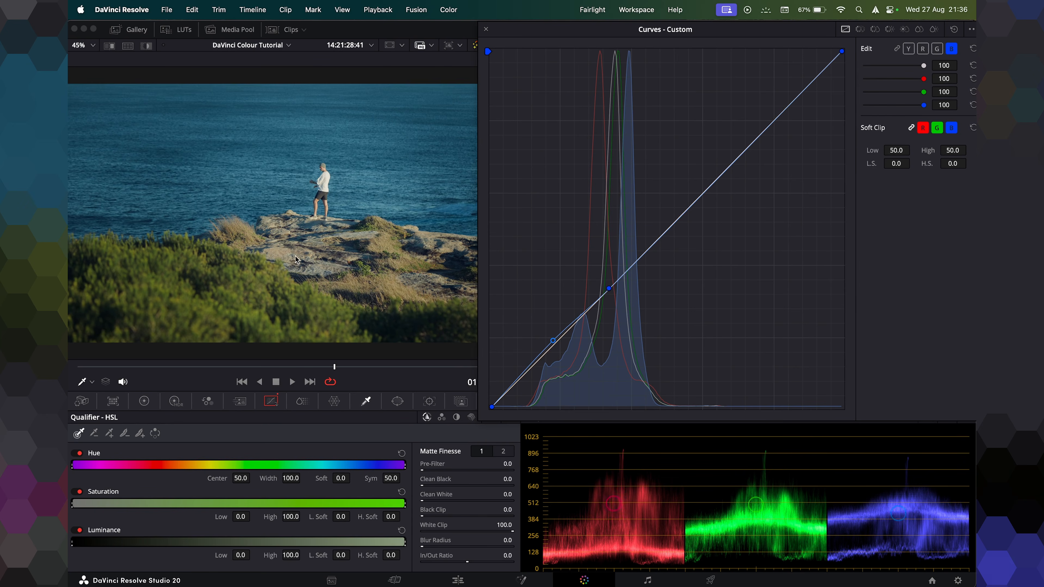
left_click(923, 49)
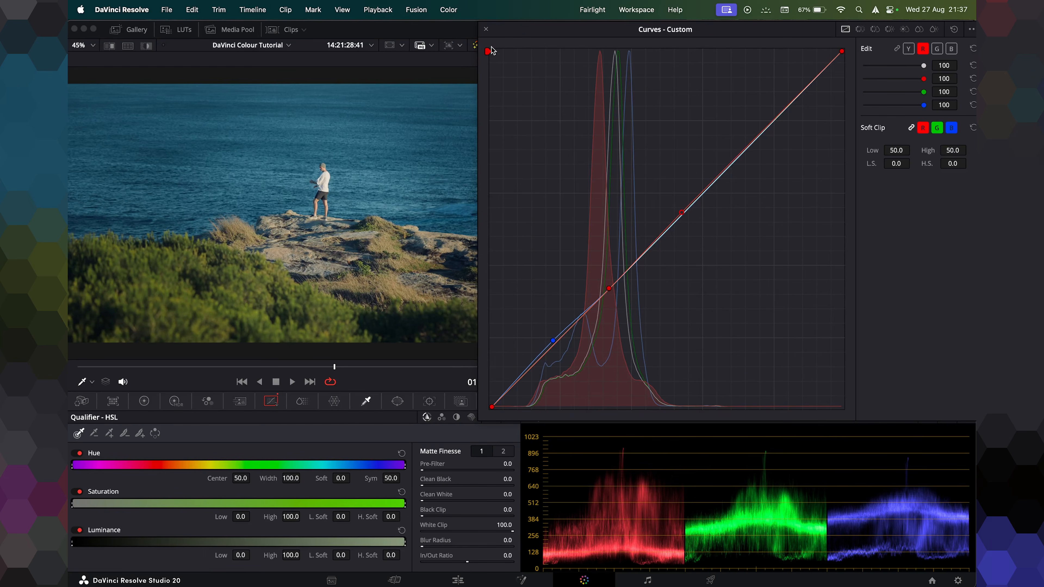
left_click(486, 30)
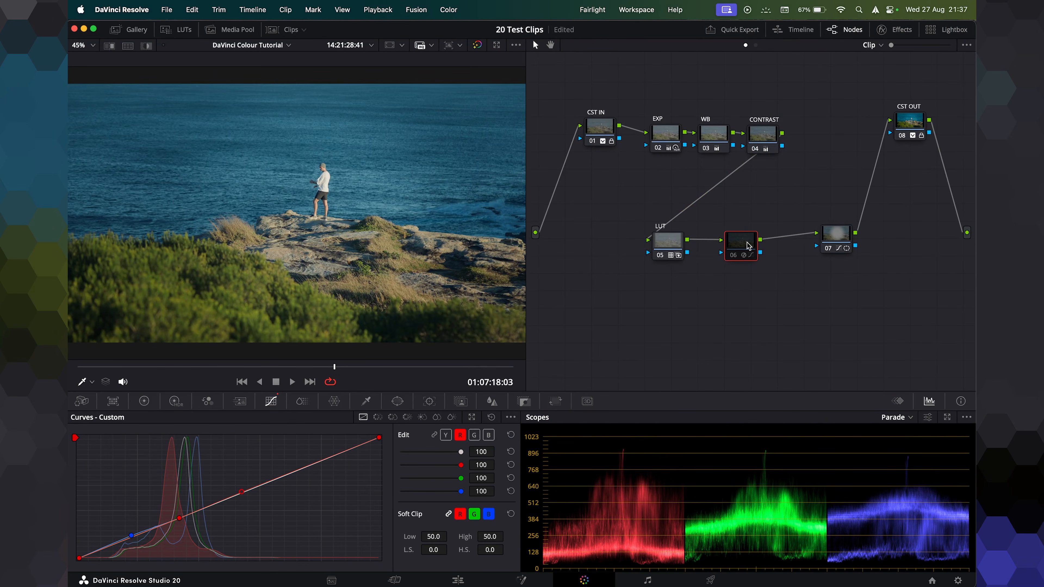
Examine the shrubs and rocks up close with node 06 disabled and enabled, finishing on the full frame.
scroll(256, 241, "up", 5)
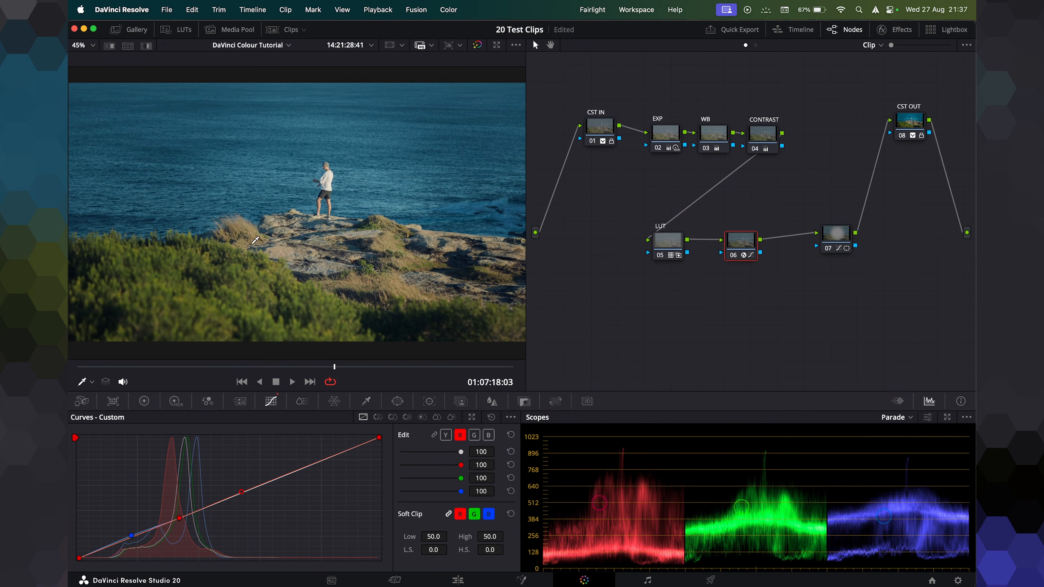
scroll(256, 241, "up", 4)
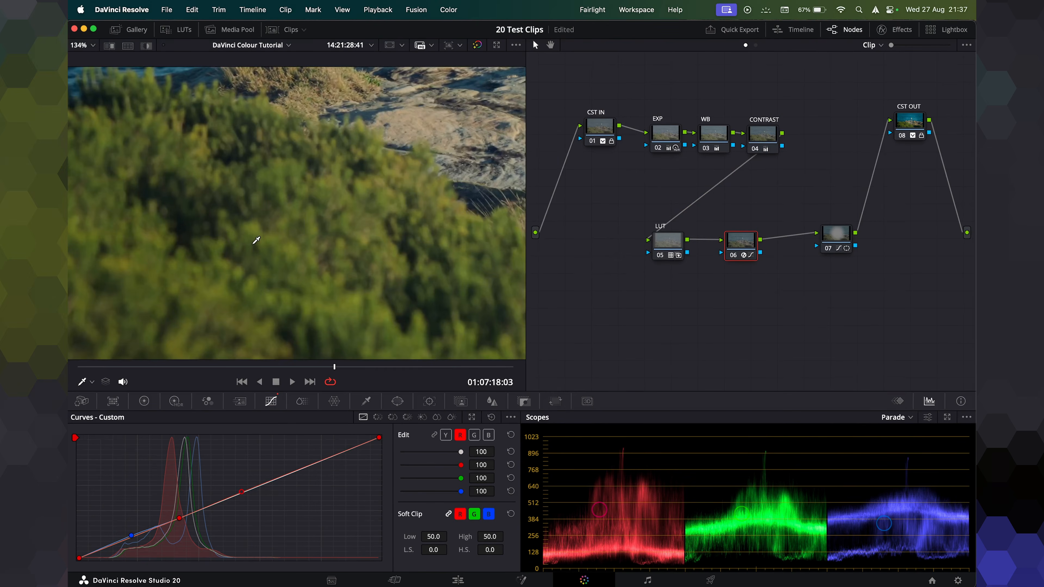
scroll(256, 241, "down", 3)
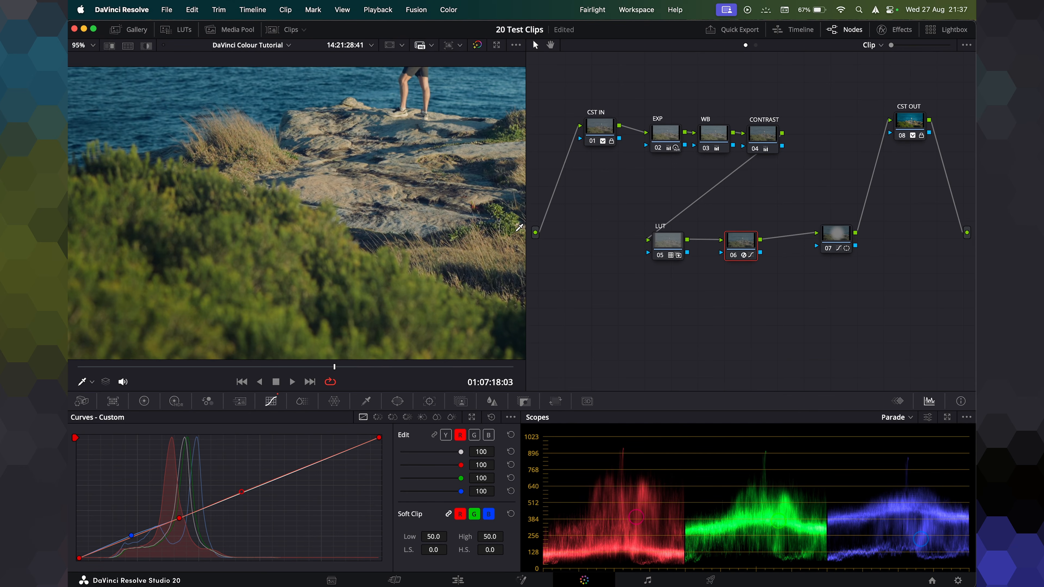
key("super+d")
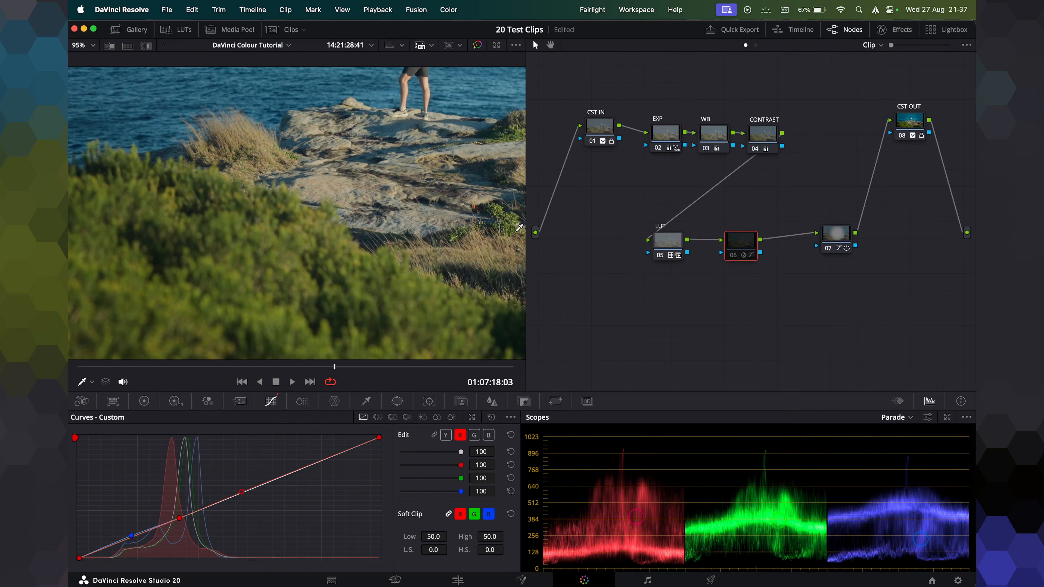
key("super+d")
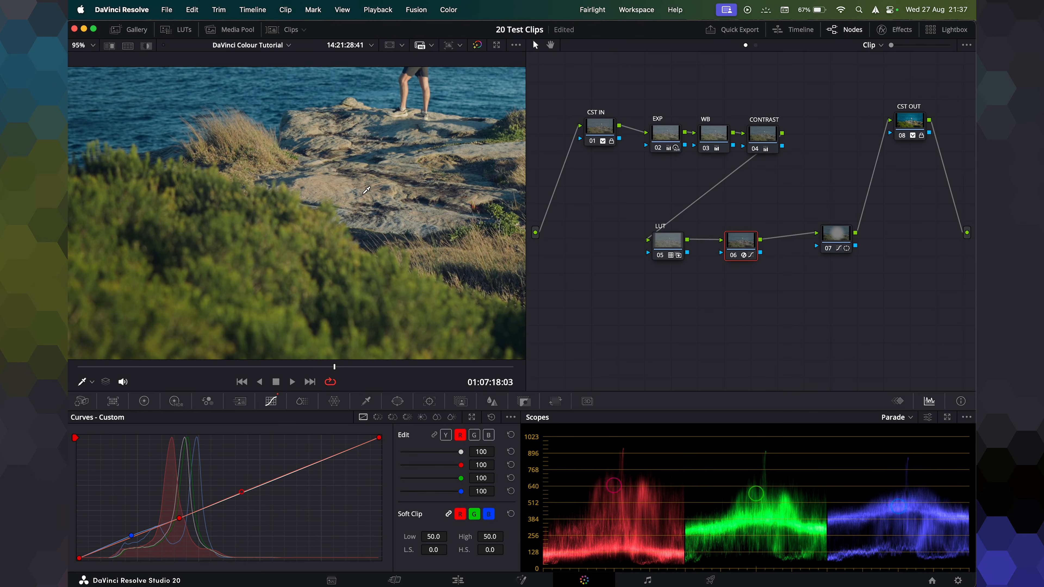
scroll(386, 193, "down", 5)
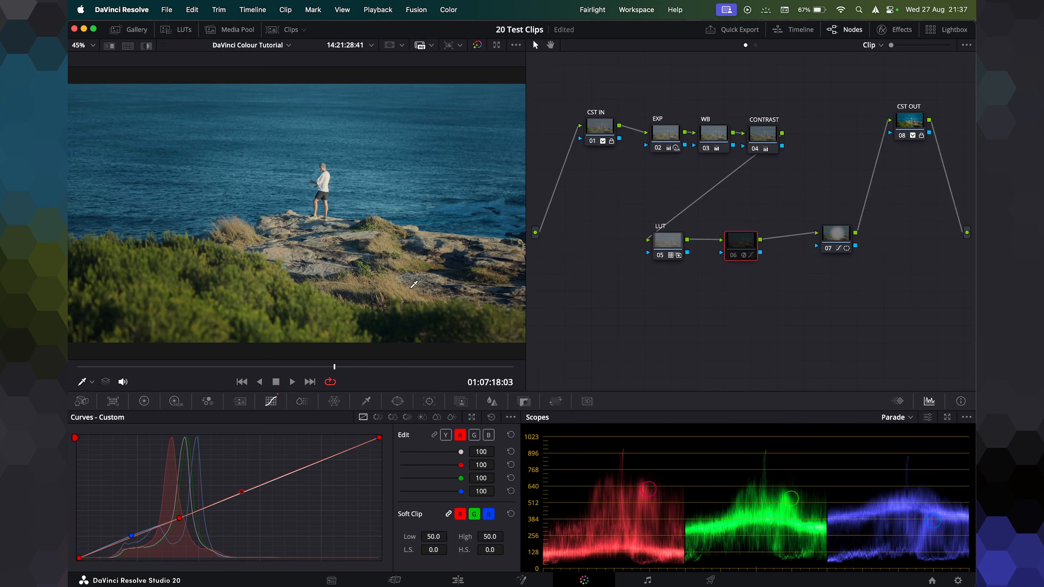
Re-enable node 06 and close up the spacing between the LUT, split-tone and vignette nodes in the lower row.
left_click_drag(667, 240, 683, 240)
left_click(745, 235)
left_click_drag(829, 235, 787, 243)
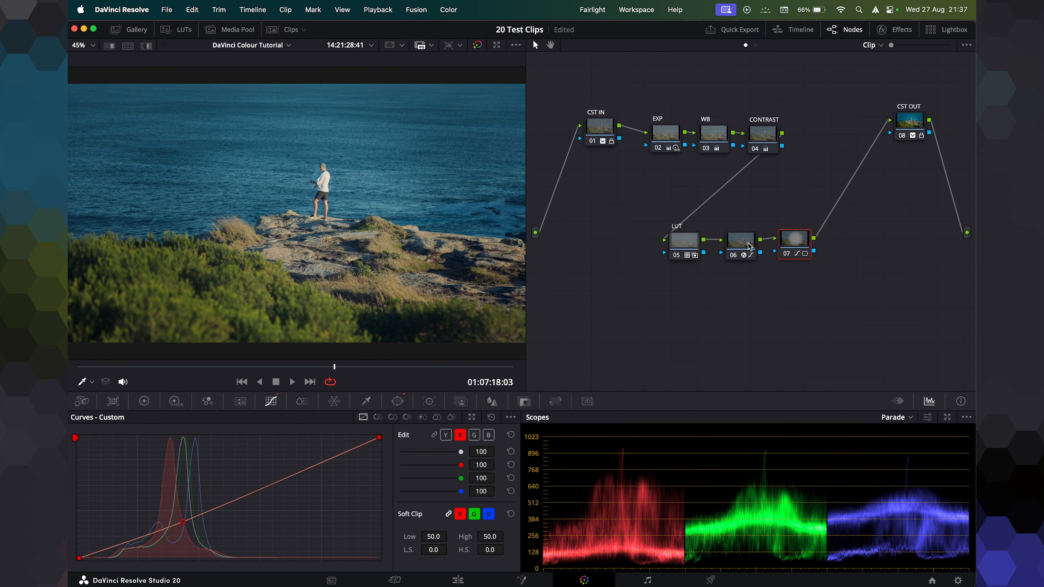
Select the LUT node and nodes 06 and 07, and compare the image with all three disabled and enabled.
left_click_drag(809, 304, 676, 232)
scroll(415, 226, "down", 1)
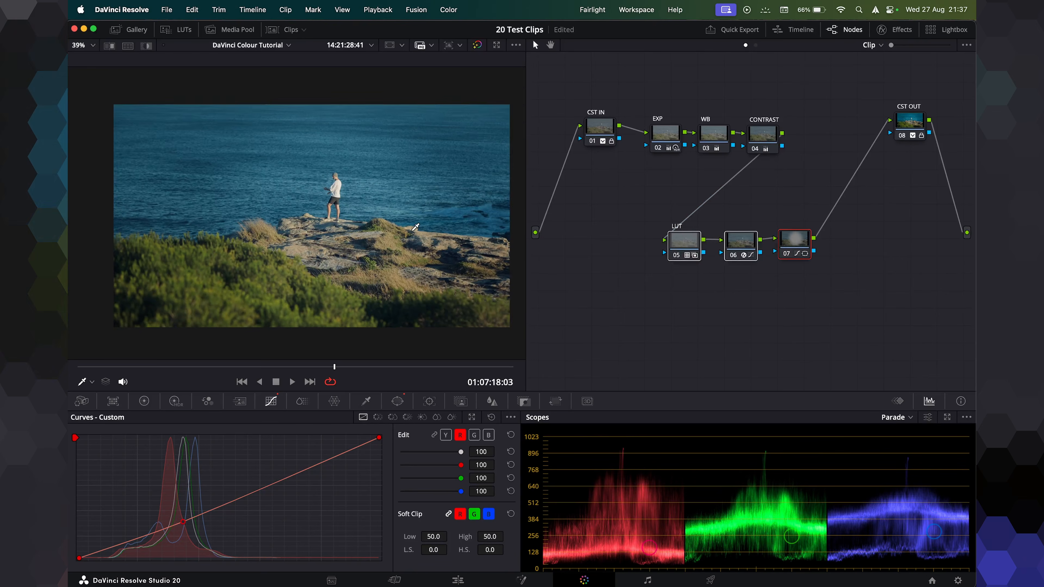
key("super+d")
scroll(415, 227, "up", 1)
key("super+d")
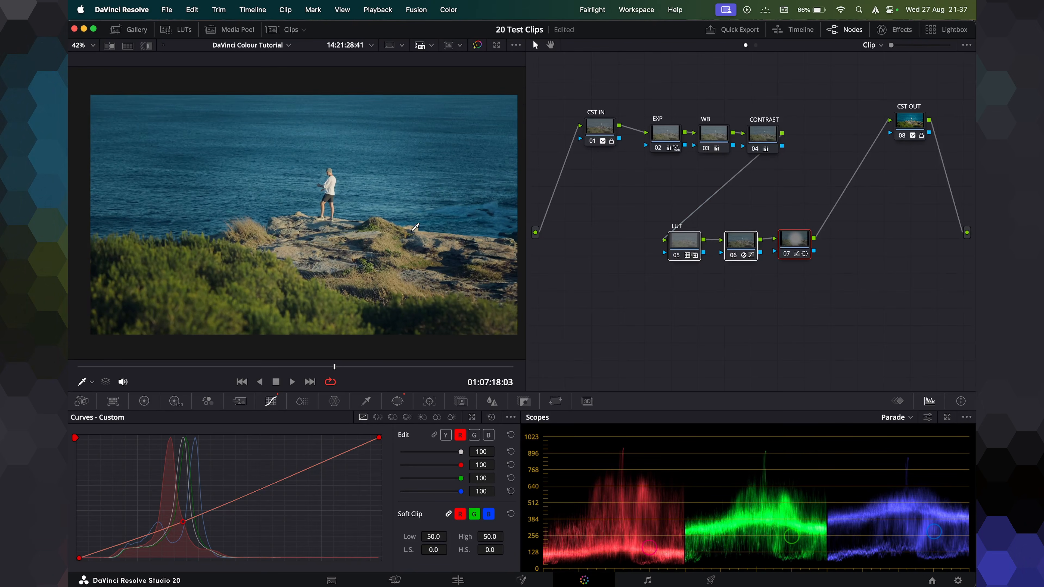
key("super+d")
key("super+d")
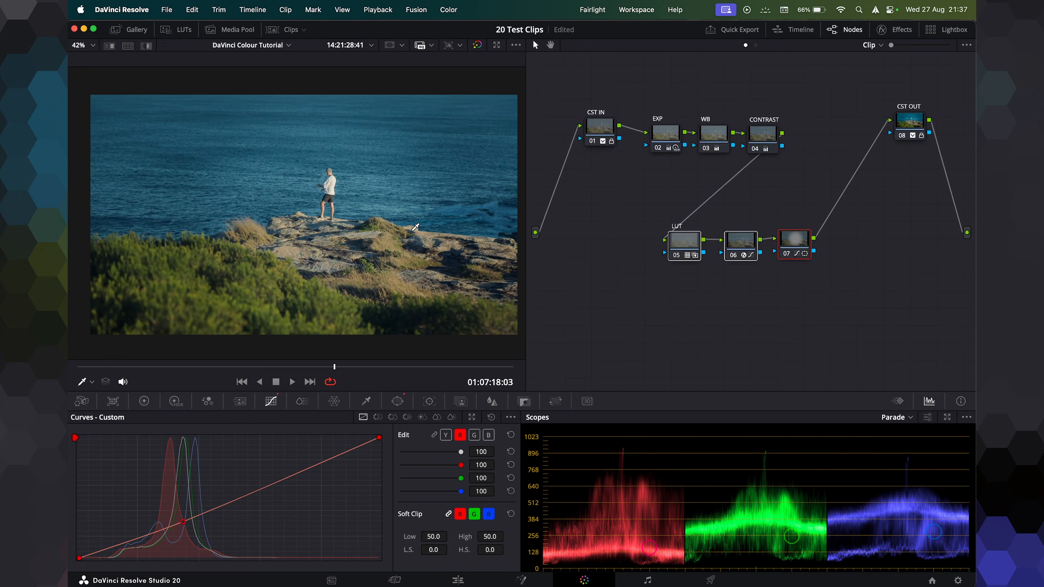